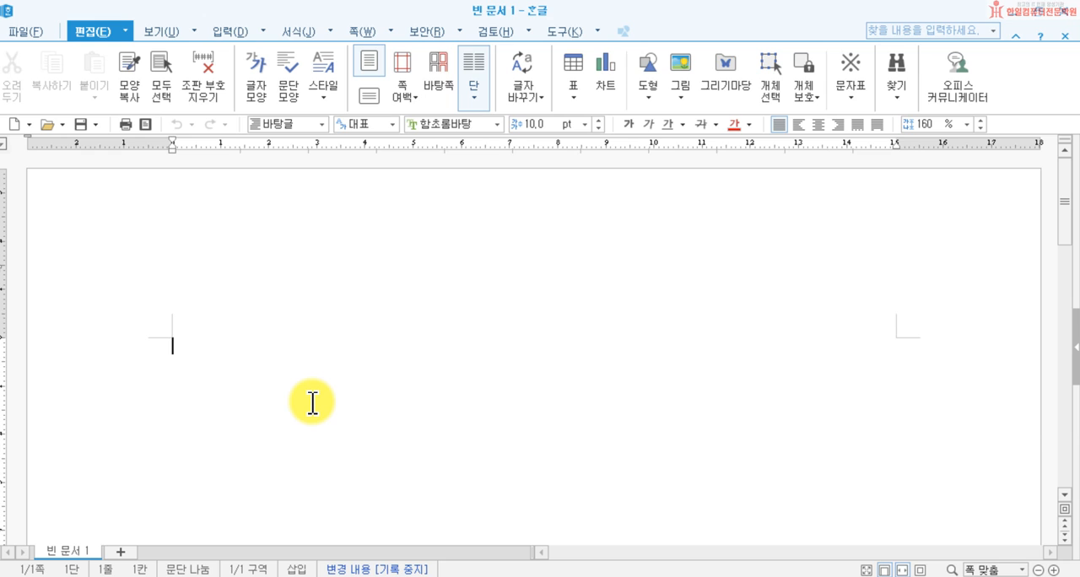
Step: Enter the title "한일컴퓨터학원 찾아오시는 길" on the first line and leave a blank line below it
{"action": "type", "text": "한"}
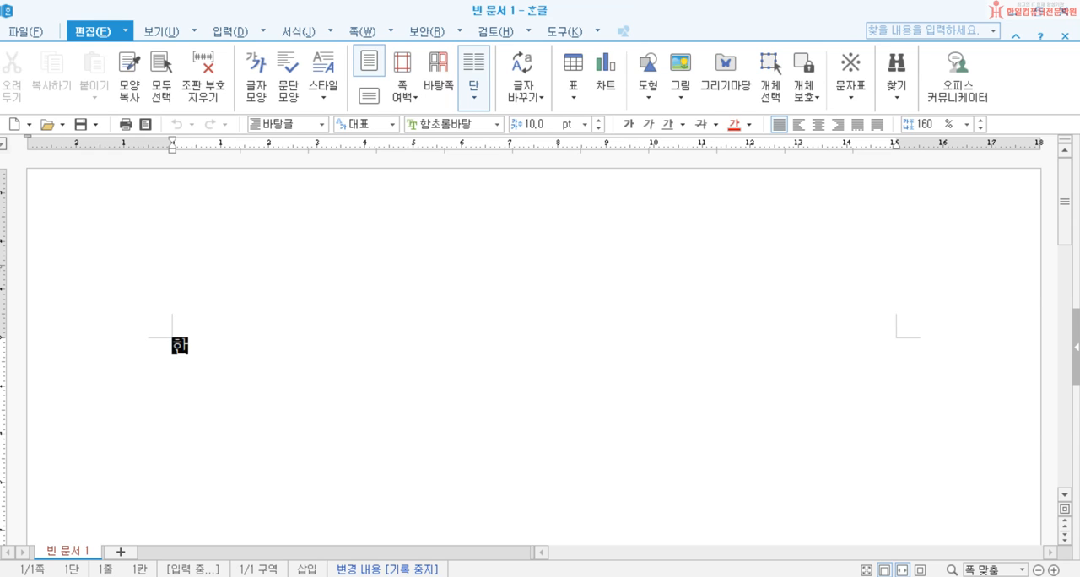
{"action": "type", "text": "일컴퓨터학ㅇ원 "}
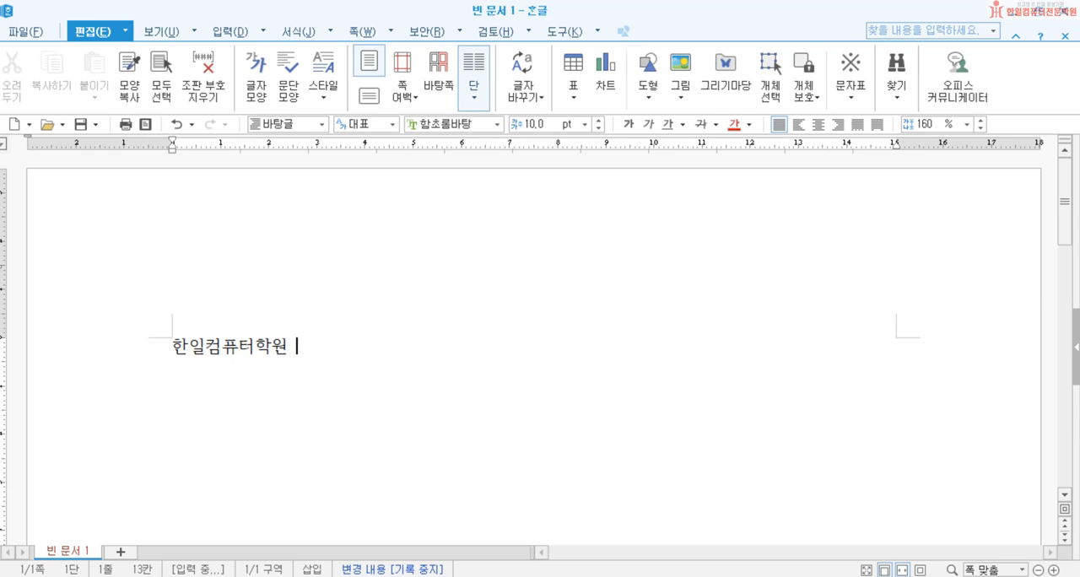
{"action": "type", "text": "찾아오시는길"}
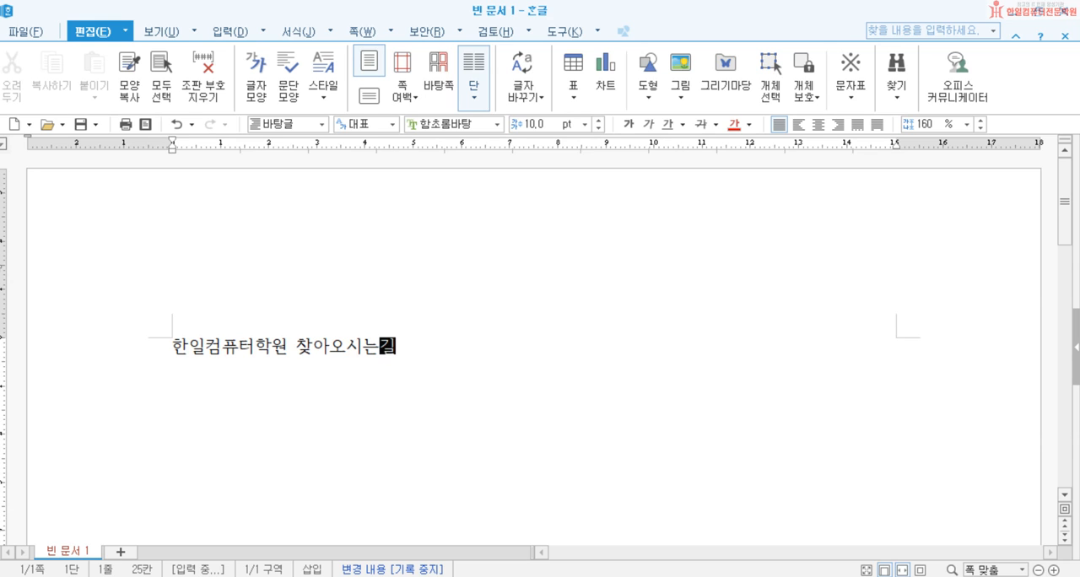
{"action": "key", "text": "Return"}
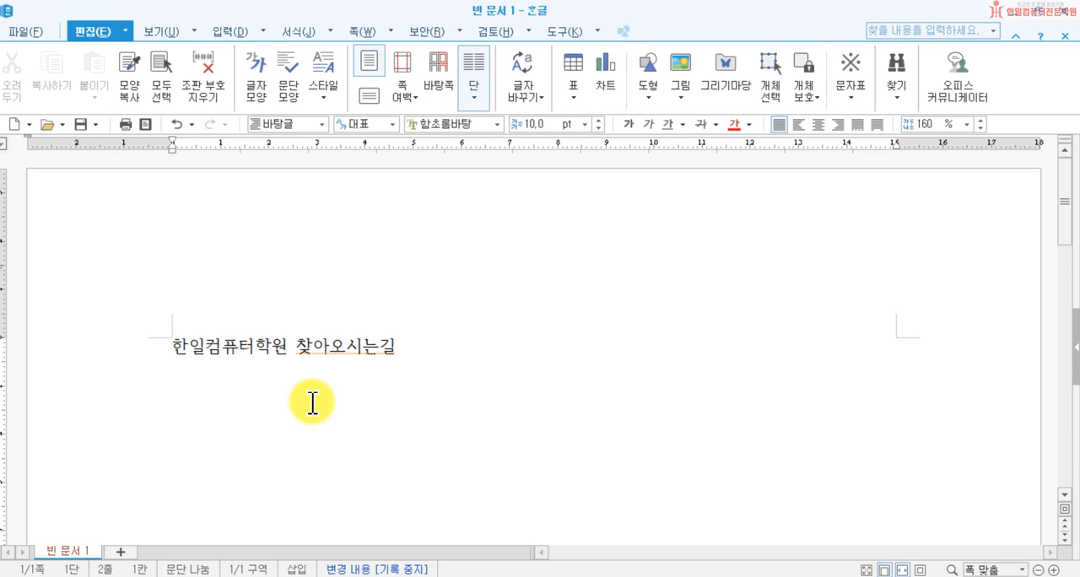
{"action": "key", "text": "Left"}
{"action": "key", "text": "Left"}
{"action": "key", "text": "Down"}
{"action": "key", "text": "Return"}
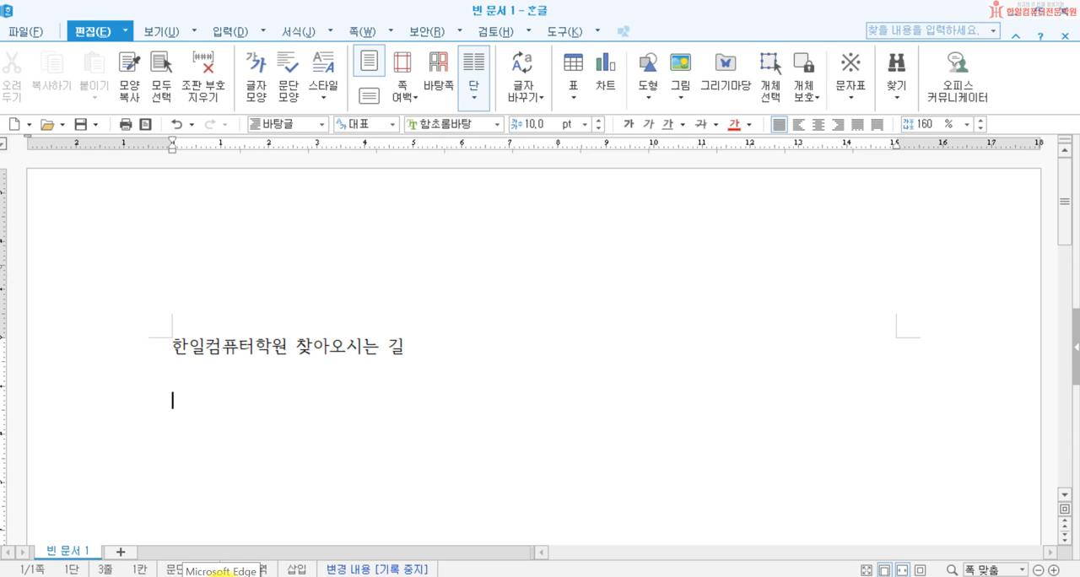
Step: Switch to Microsoft Edge, open Naver Map and find 한일컴퓨터학원, with both 중곡역 and the academy marker in view
{"action": "left_click", "coordinate": [222, 576]}
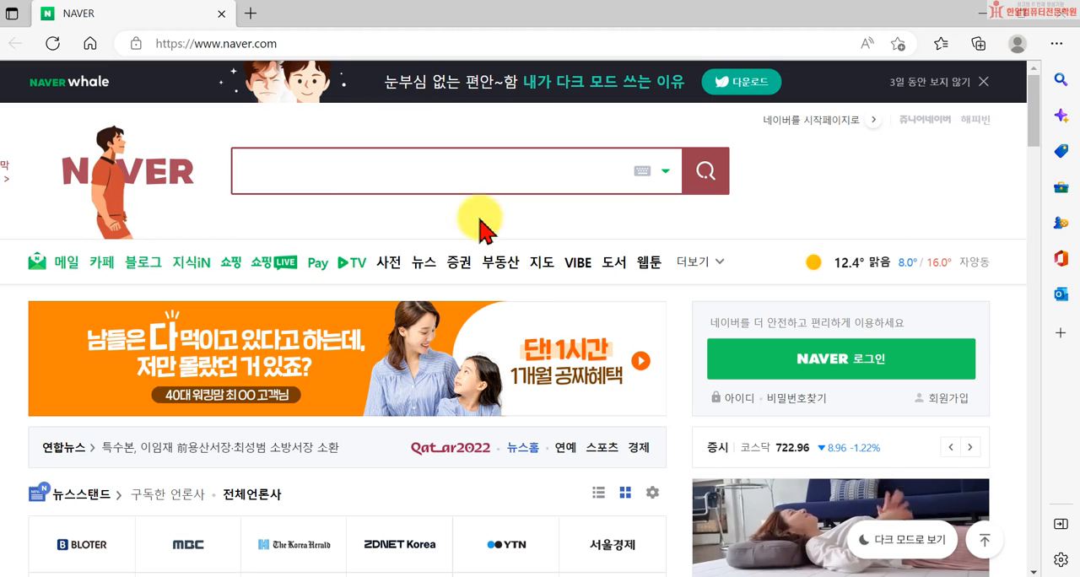
{"action": "left_click", "coordinate": [540, 269]}
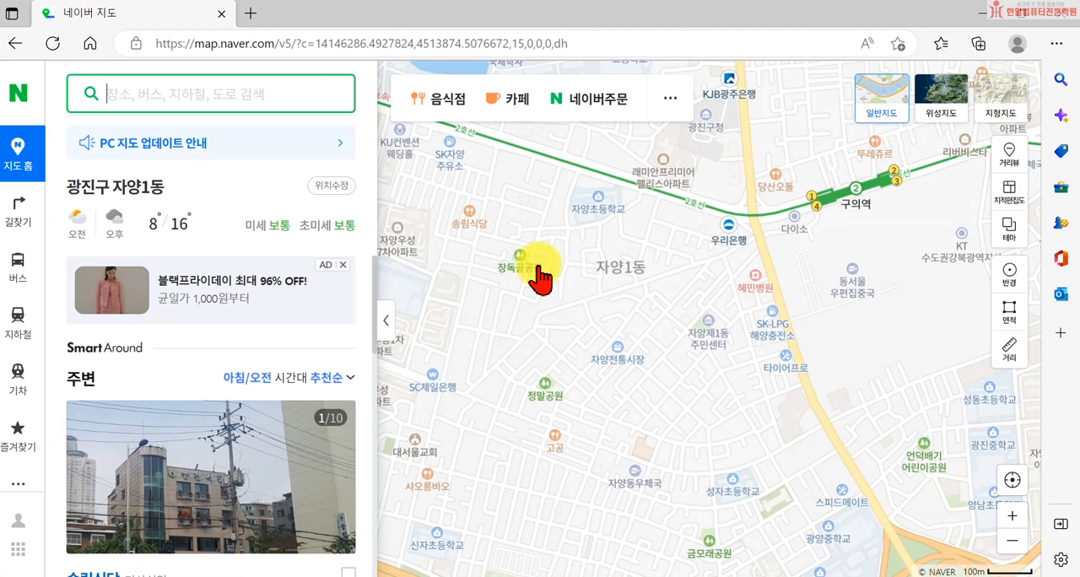
{"action": "left_click", "coordinate": [140, 97]}
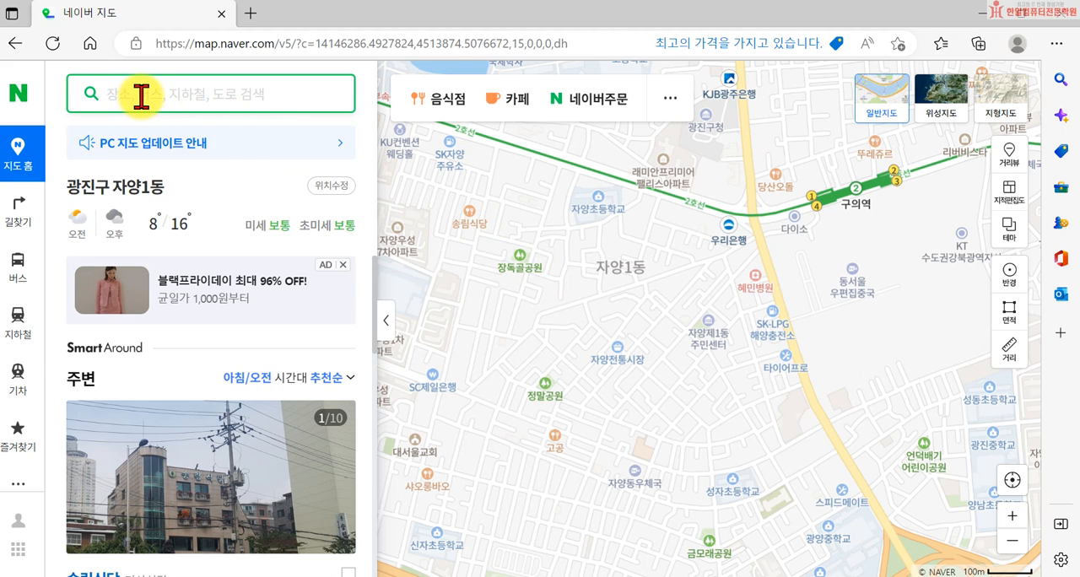
{"action": "type", "text": "gk"}
{"action": "key", "text": "BackSpace"}
{"action": "key", "text": "BackSpace"}
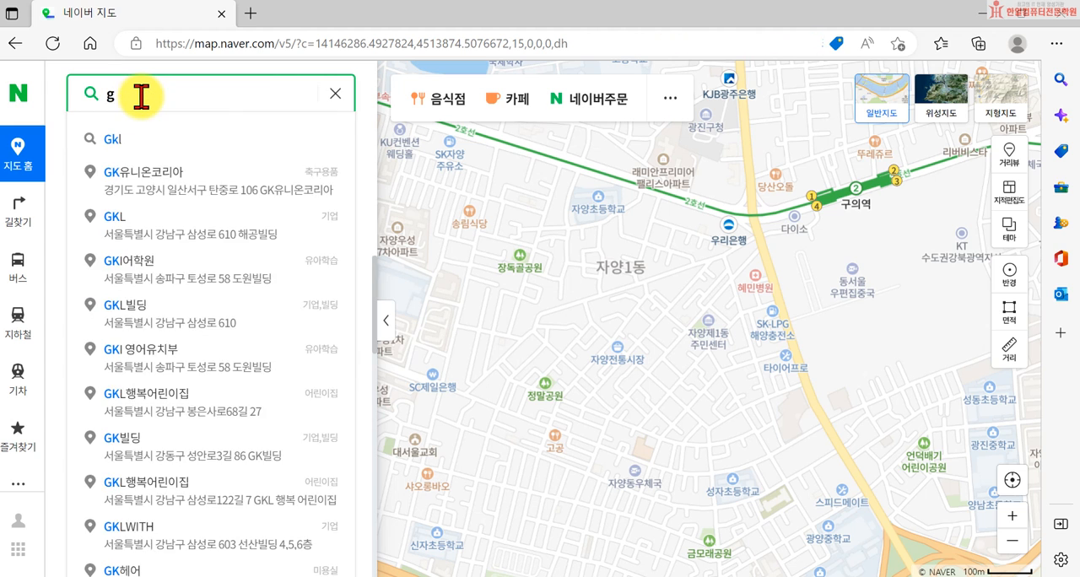
{"action": "type", "text": "한일컴퓨"}
{"action": "type", "text": "터학원"}
{"action": "key", "text": "Return"}
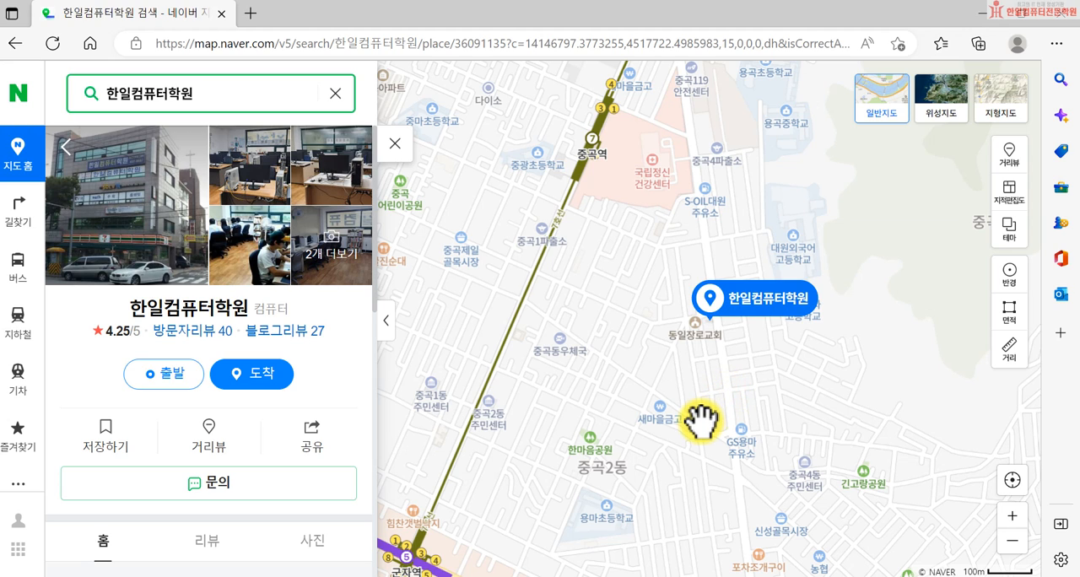
{"action": "mouse_move", "coordinate": [591, 326]}
{"action": "left_mouse_down"}
{"action": "mouse_move", "coordinate": [610, 371]}
{"action": "mouse_move", "coordinate": [608, 456]}
{"action": "left_mouse_up"}
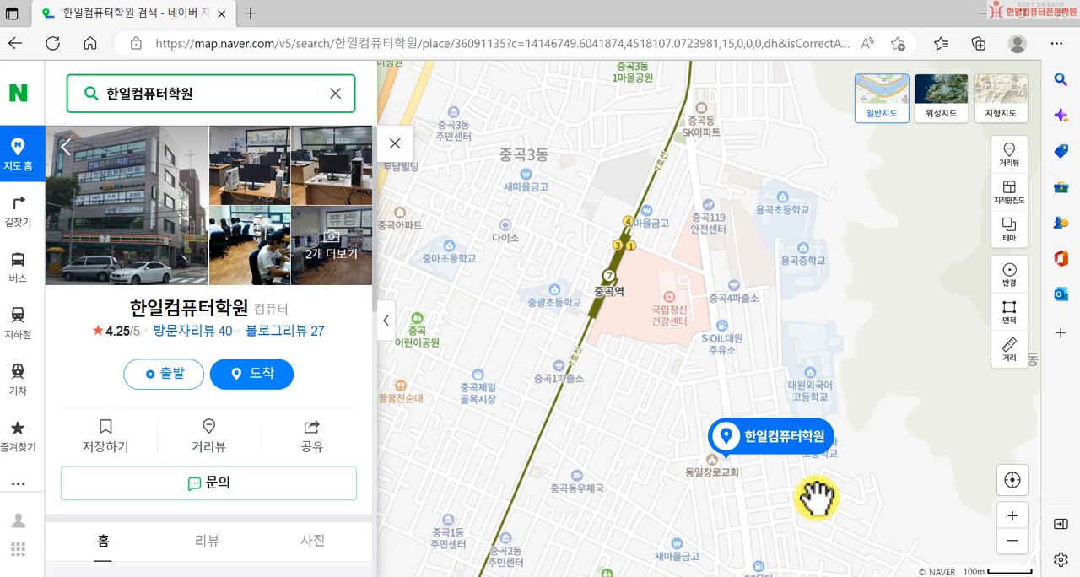
Step: Try to capture the map area around 중곡역 and 한일컴퓨터학원 and paste it into the Hangul document
{"action": "key", "text": "shift+super+s"}
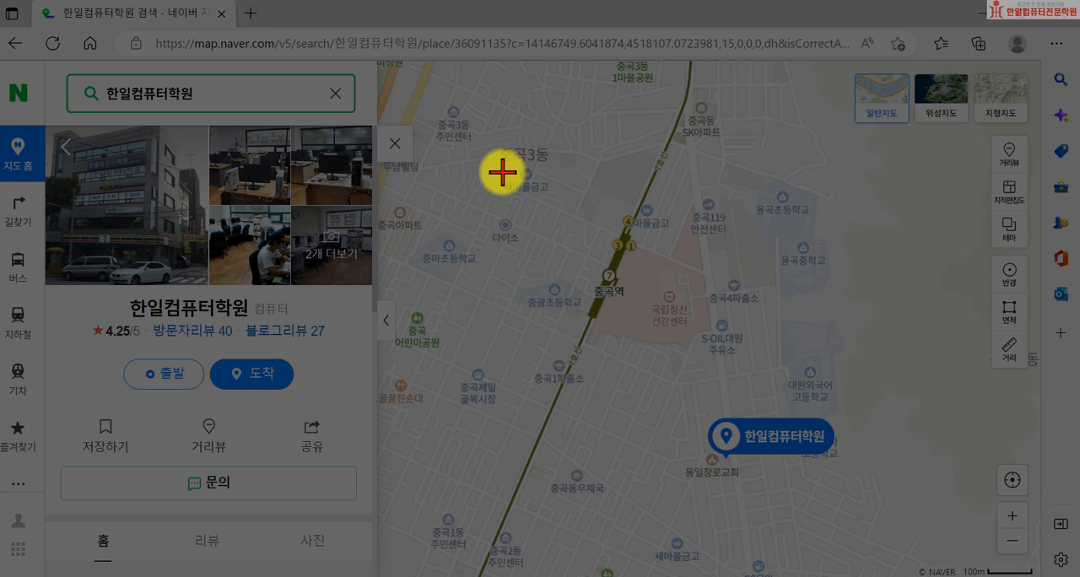
{"action": "left_click_drag", "start_coordinate": [480, 162], "coordinate": [900, 491]}
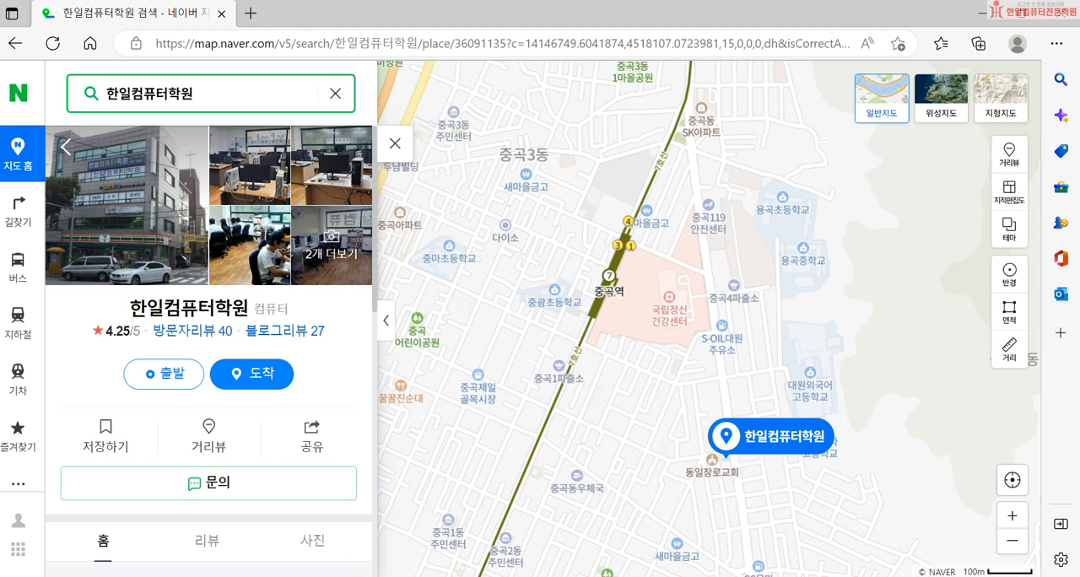
{"action": "left_click", "coordinate": [348, 576]}
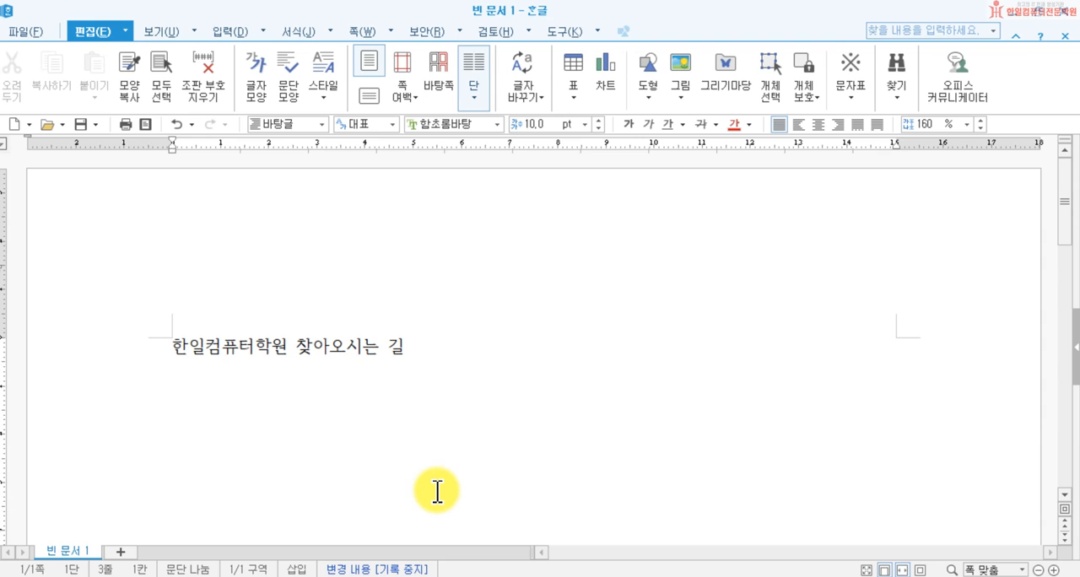
{"action": "right_click", "coordinate": [325, 445]}
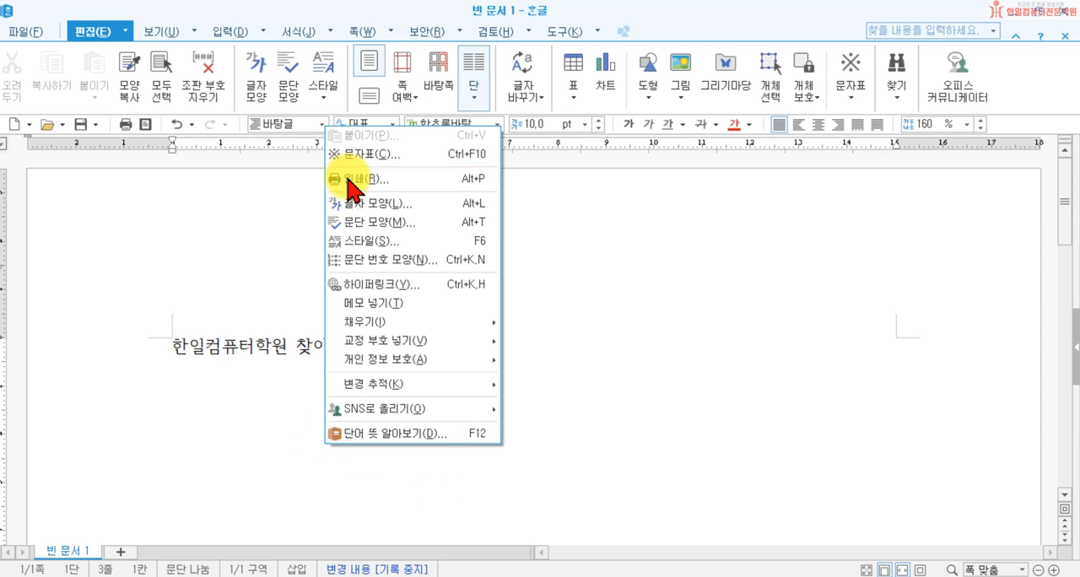
{"action": "left_click", "coordinate": [288, 576]}
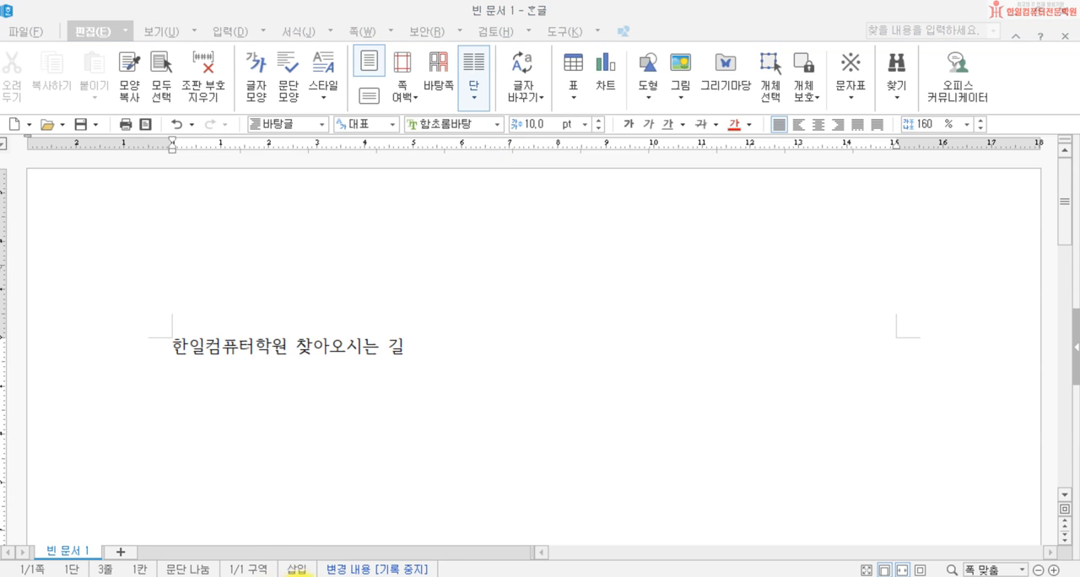
{"action": "left_click", "coordinate": [302, 576]}
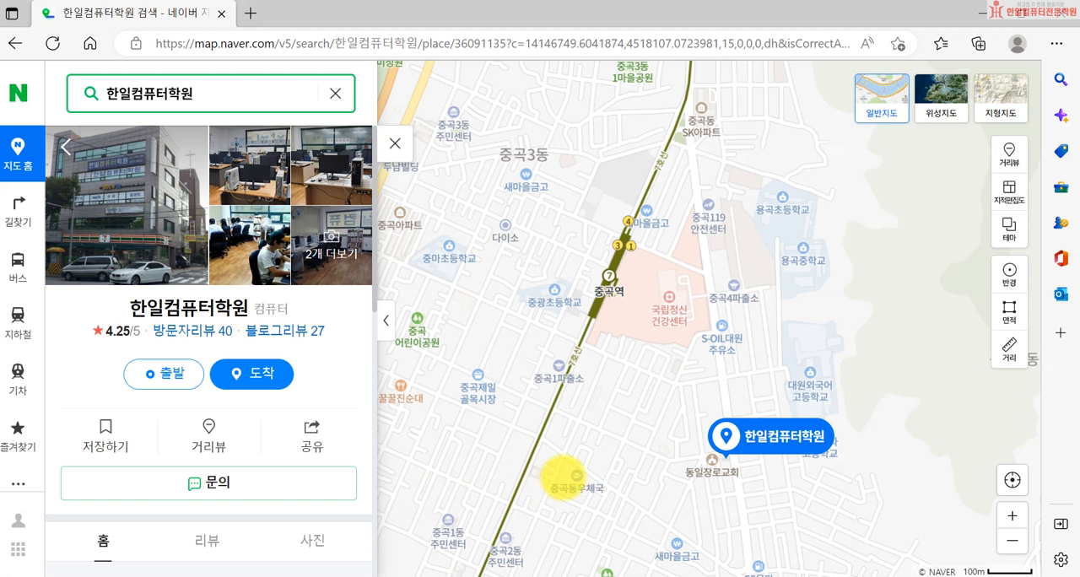
Step: Capture the map area from 중곡역 to the 한일컴퓨터학원 marker and paste it below the title in the Hangul document
{"action": "key", "text": "super+shift+s"}
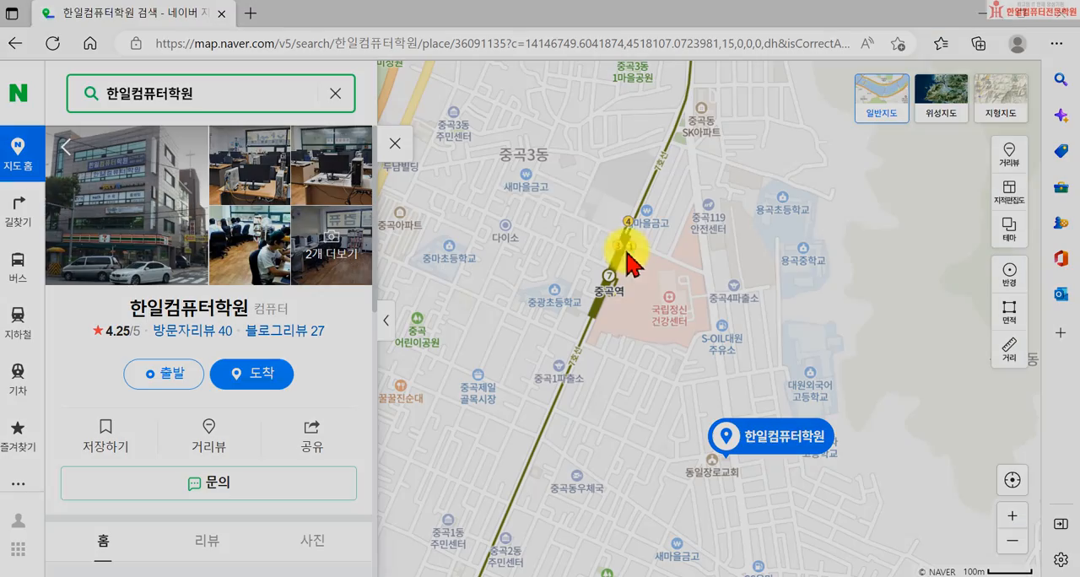
{"action": "left_click_drag", "start_coordinate": [513, 179], "coordinate": [906, 496]}
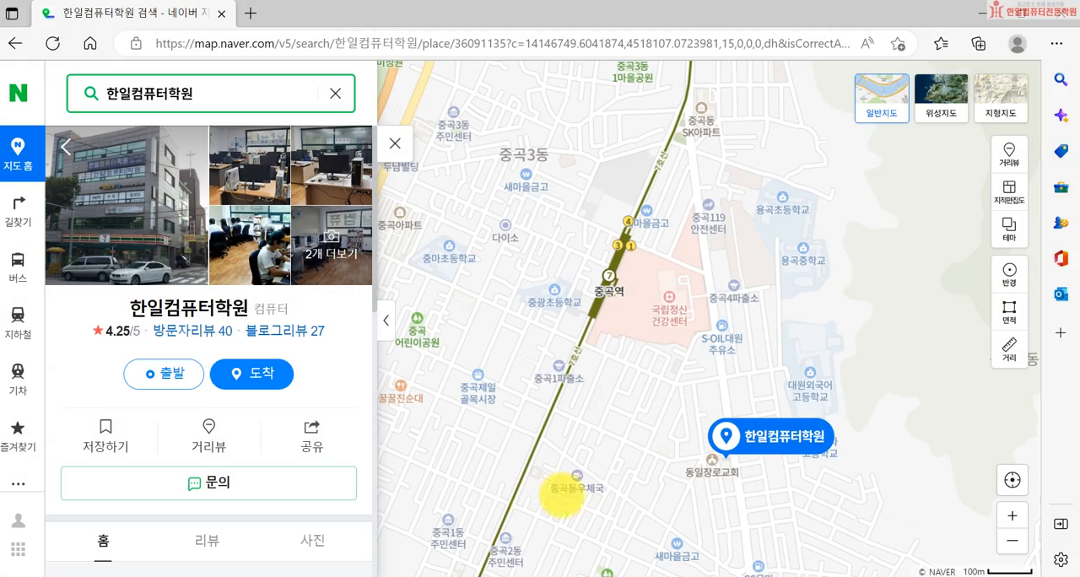
{"action": "left_click", "coordinate": [351, 576]}
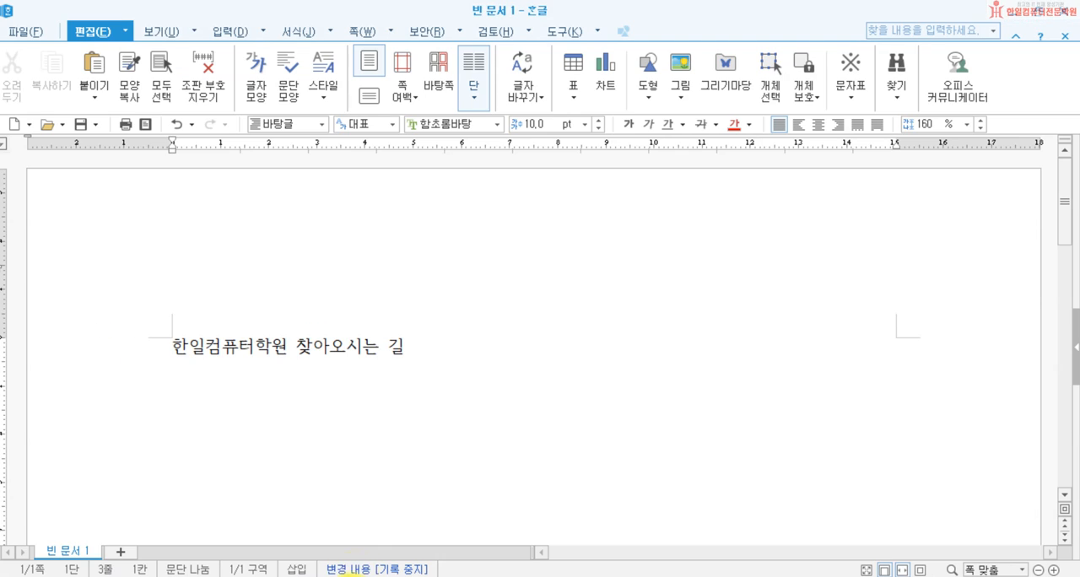
{"action": "right_click", "coordinate": [256, 417]}
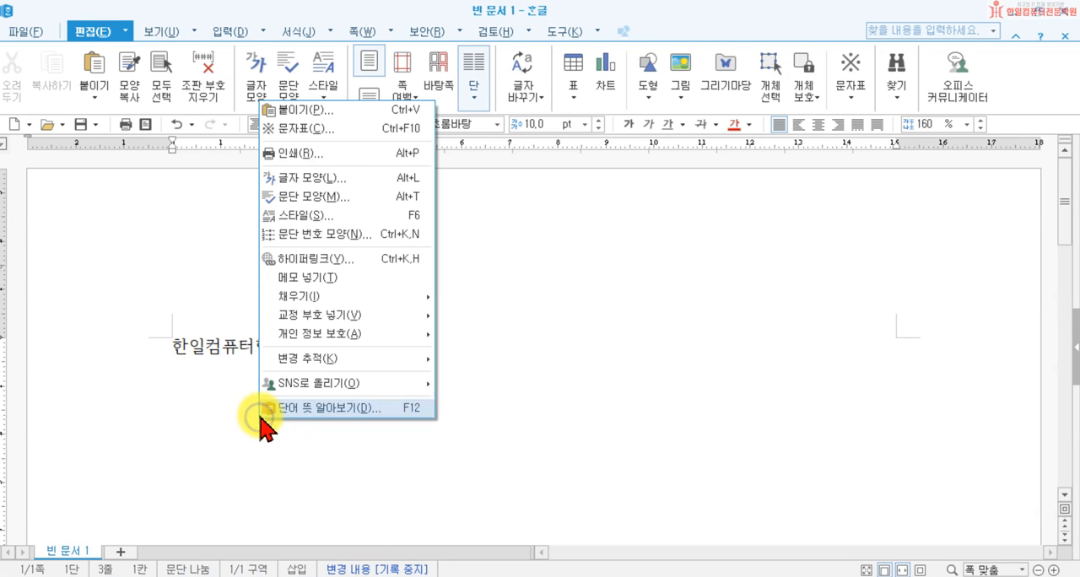
{"action": "left_click", "coordinate": [353, 127]}
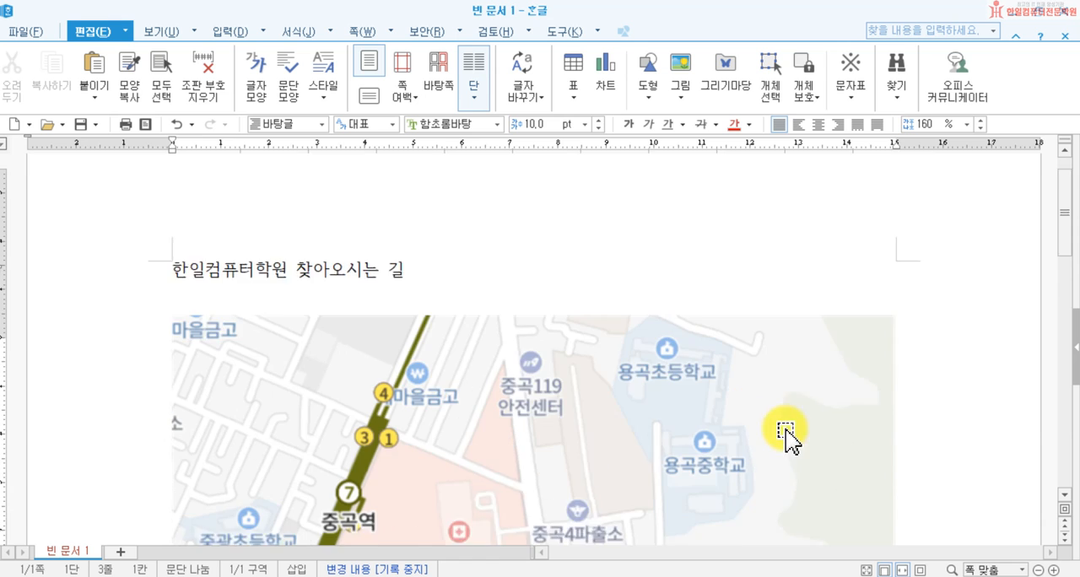
Step: Draw an open polygon route on the map from 중곡역 along the streets to the 한일컴퓨터학원 marker
{"action": "scroll", "coordinate": [785, 436], "scroll_direction": "down", "scroll_amount": 5}
{"action": "scroll", "coordinate": [788, 437], "scroll_direction": "up", "scroll_amount": 3}
{"action": "scroll", "coordinate": [789, 436], "scroll_direction": "down", "scroll_amount": 3}
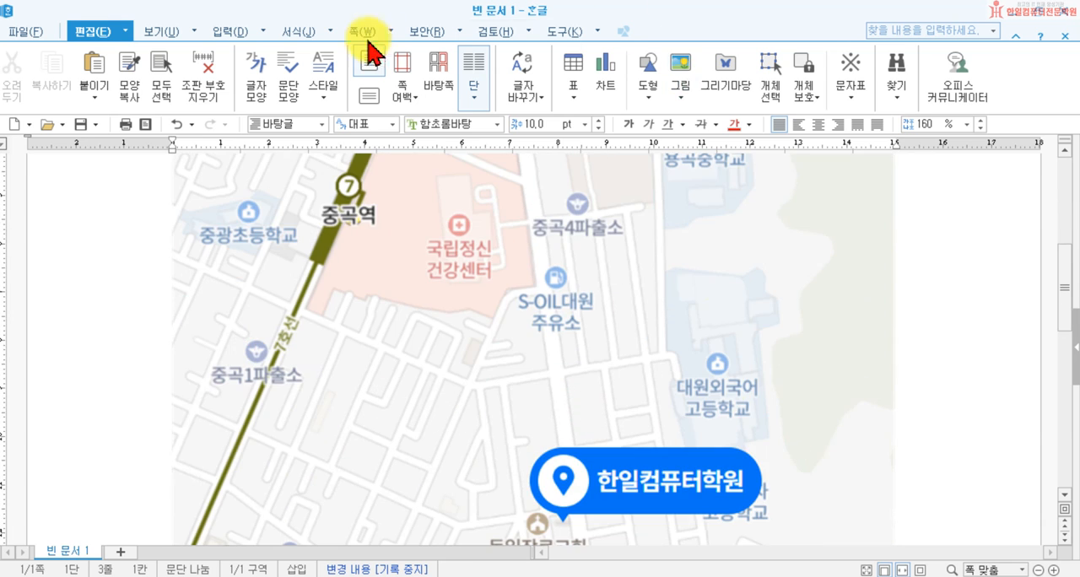
{"action": "left_click", "coordinate": [228, 32]}
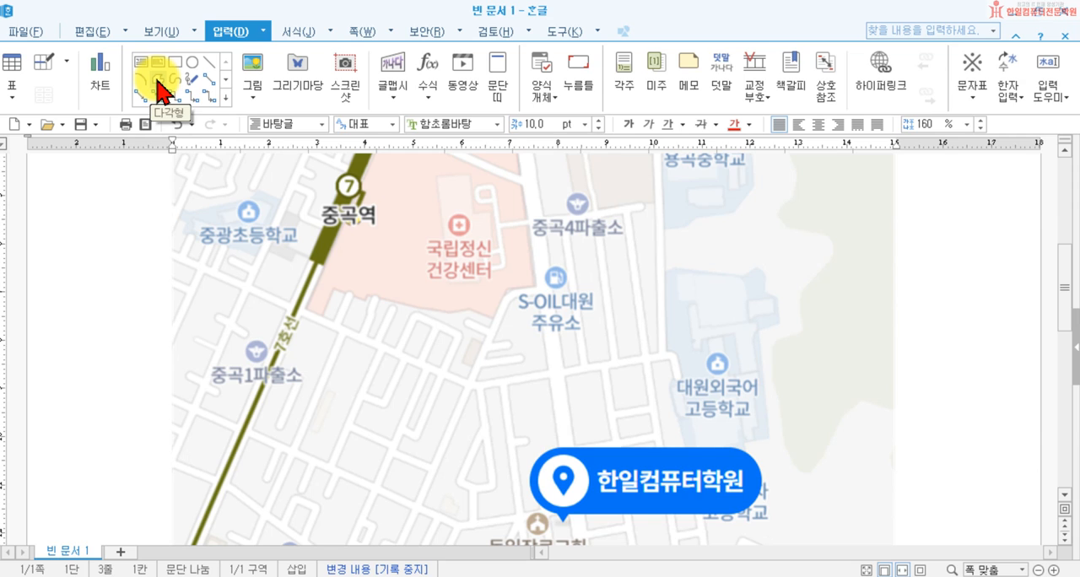
{"action": "left_click", "coordinate": [161, 84]}
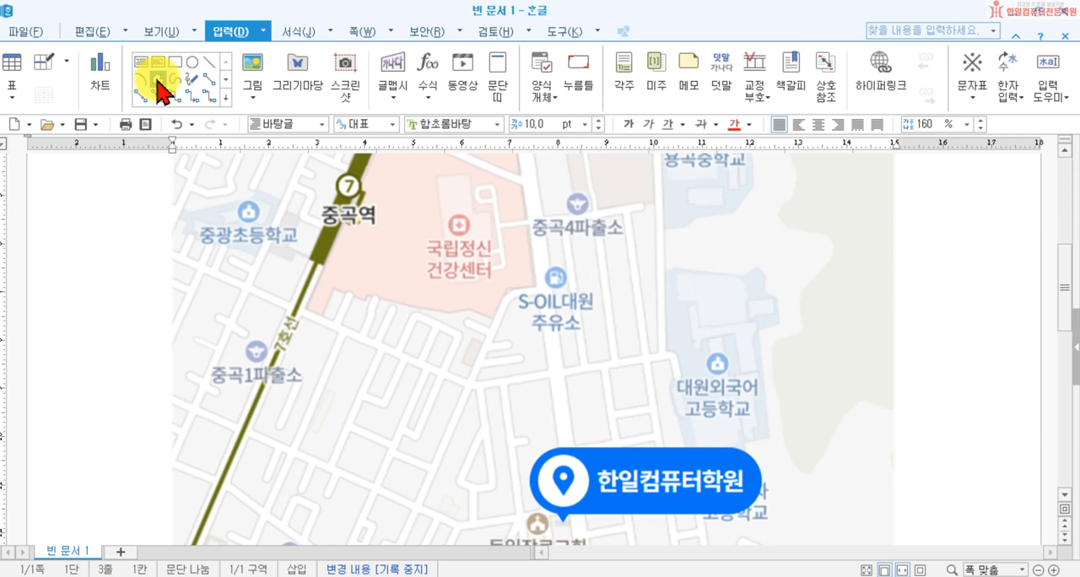
{"action": "left_click", "coordinate": [348, 217]}
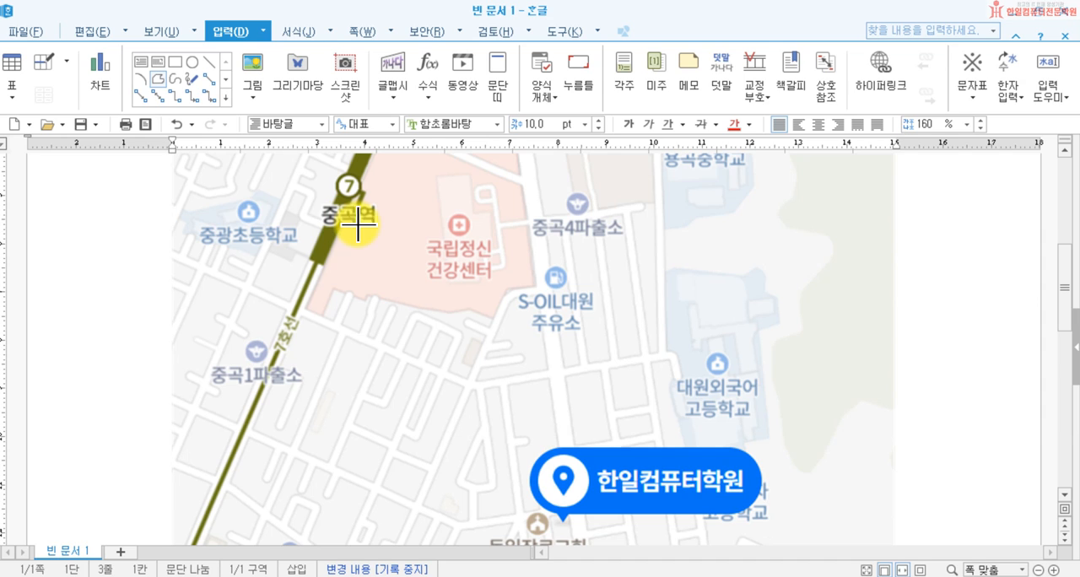
{"action": "left_click", "coordinate": [303, 315]}
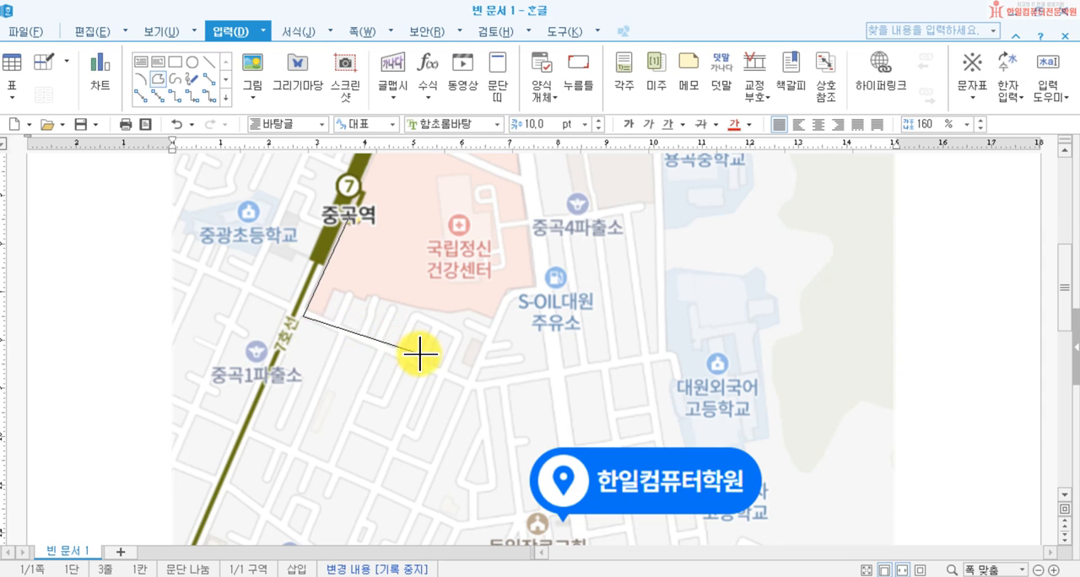
{"action": "left_click", "coordinate": [470, 385]}
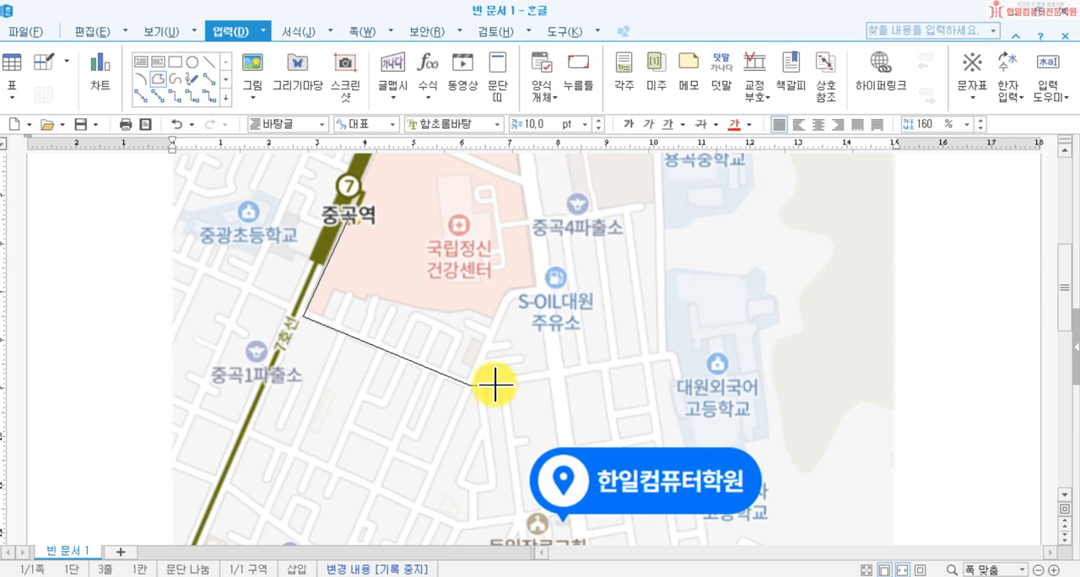
{"action": "left_click", "coordinate": [553, 372]}
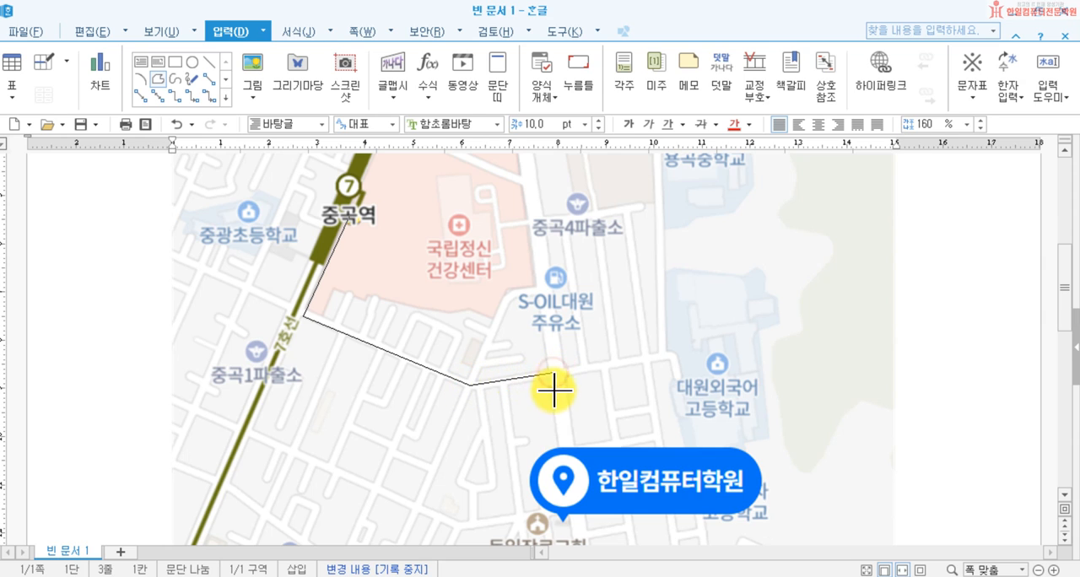
{"action": "left_click", "coordinate": [565, 448]}
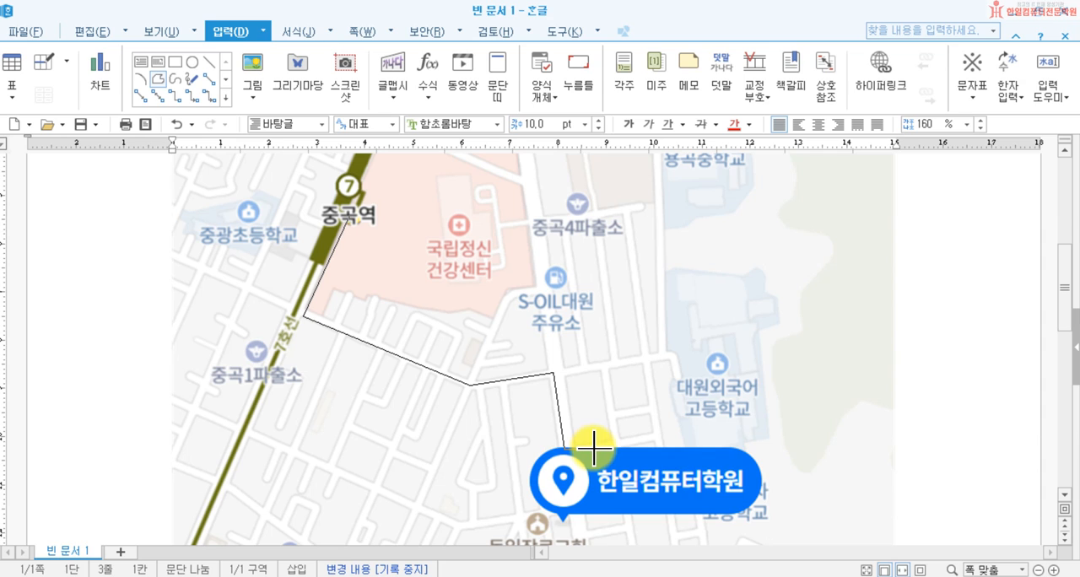
{"action": "double_click", "coordinate": [595, 447]}
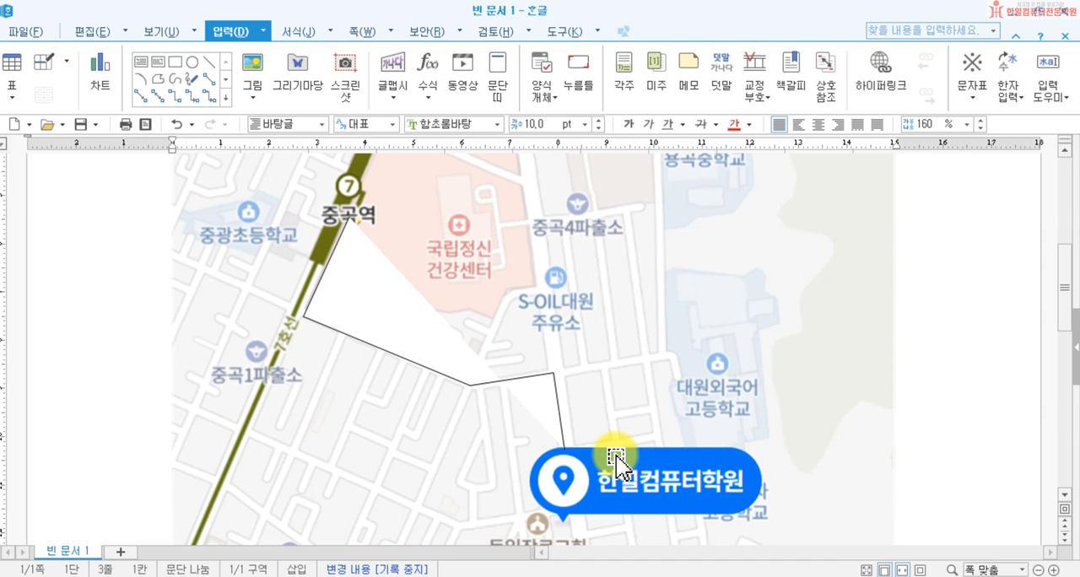
Step: Remove the fill colour from the route polygon on the map
{"action": "left_click", "coordinate": [375, 323]}
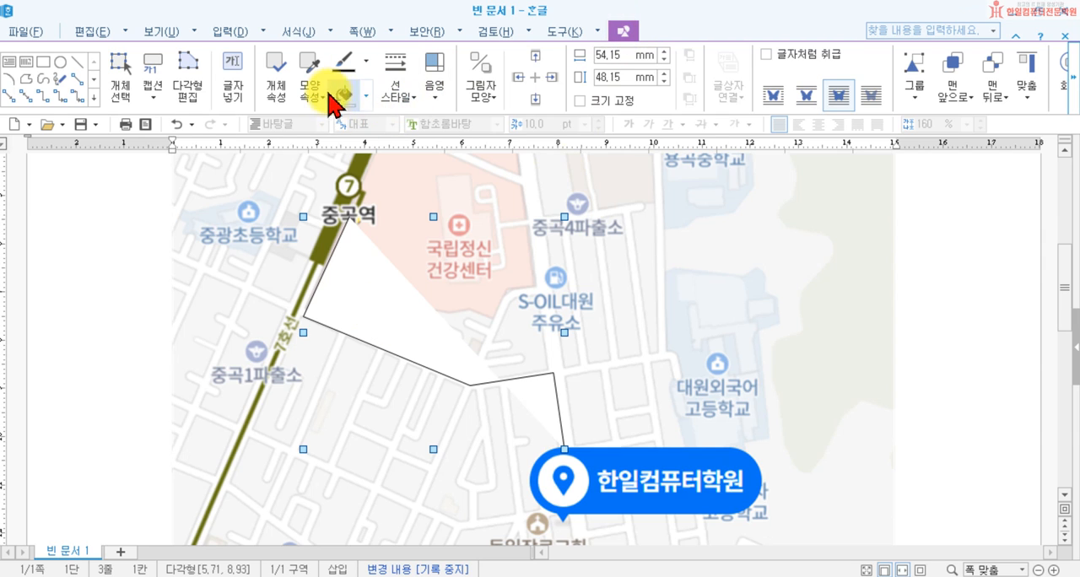
{"action": "left_click", "coordinate": [367, 97]}
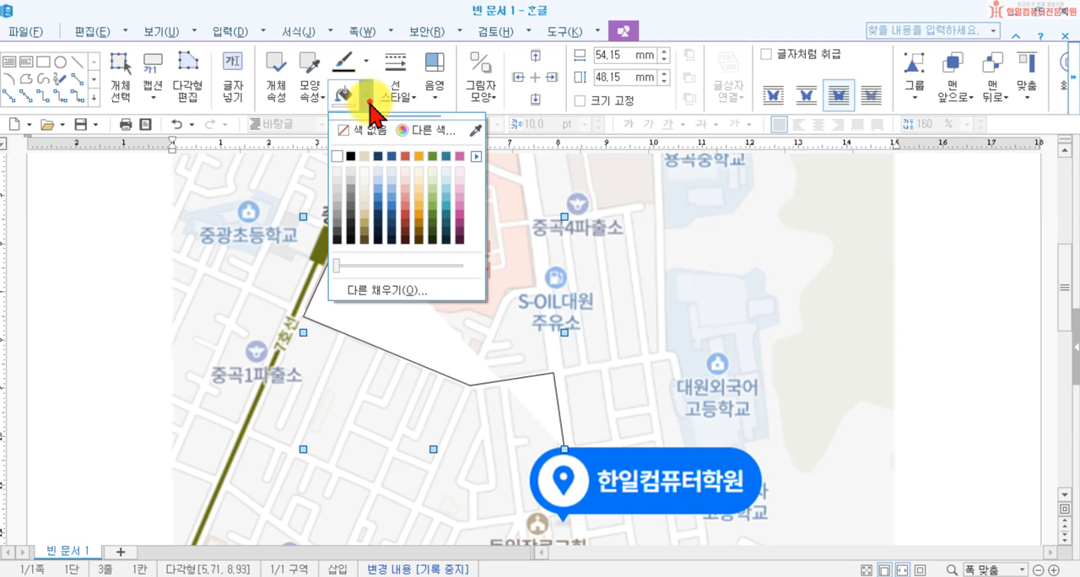
{"action": "left_click", "coordinate": [358, 129]}
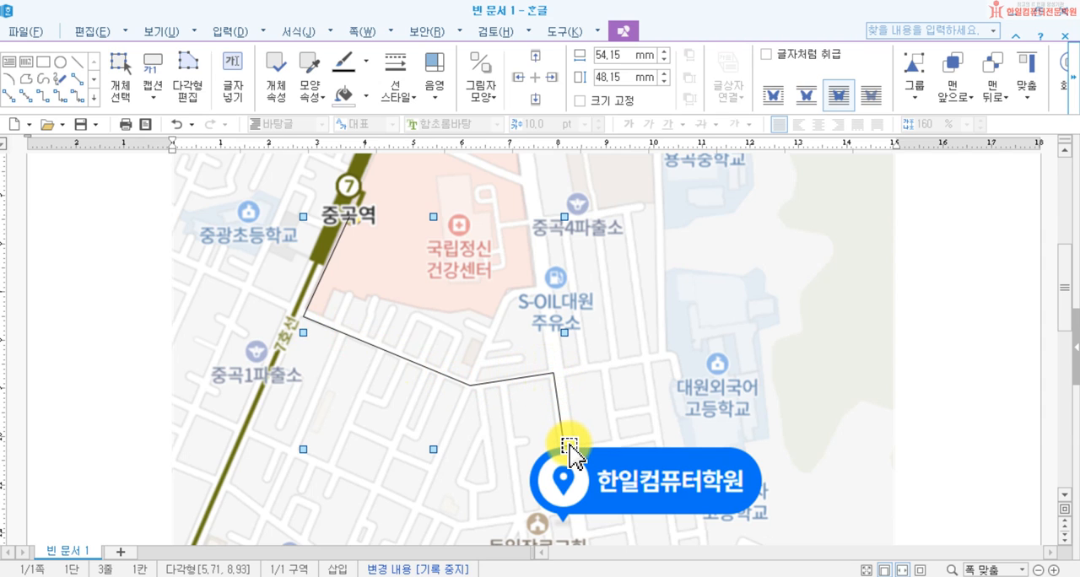
Step: Set the route line's colour to red from the 오피스 colour theme and its thickness to 1 mm
{"action": "left_click", "coordinate": [365, 66]}
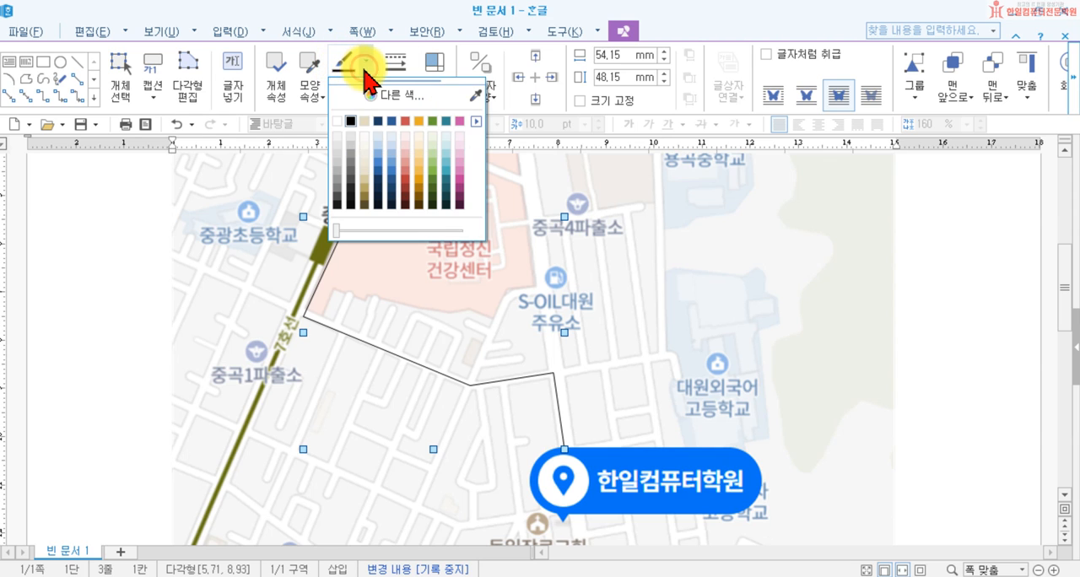
{"action": "left_click", "coordinate": [477, 121]}
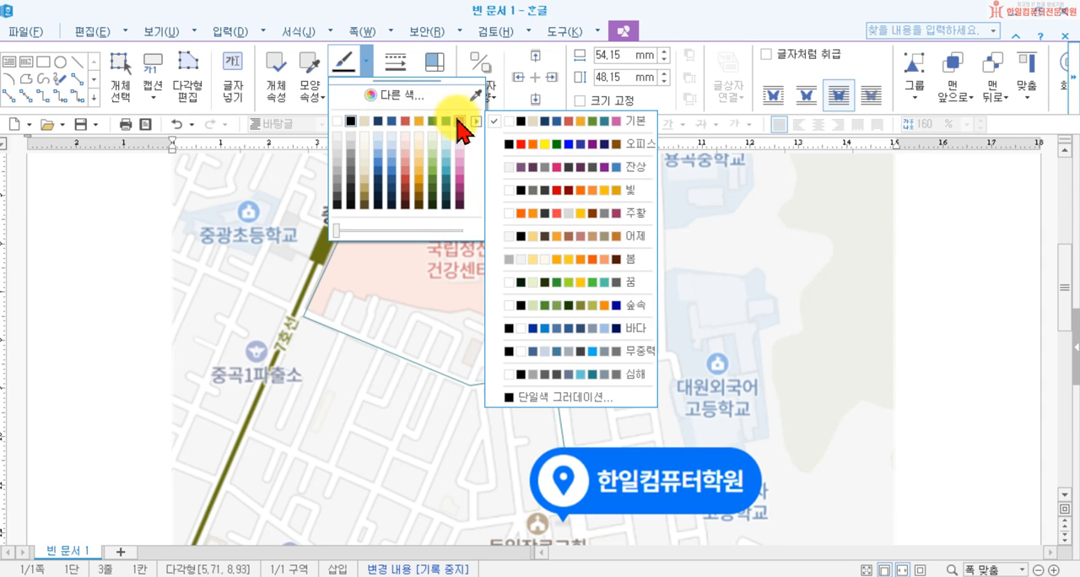
{"action": "left_click", "coordinate": [544, 154]}
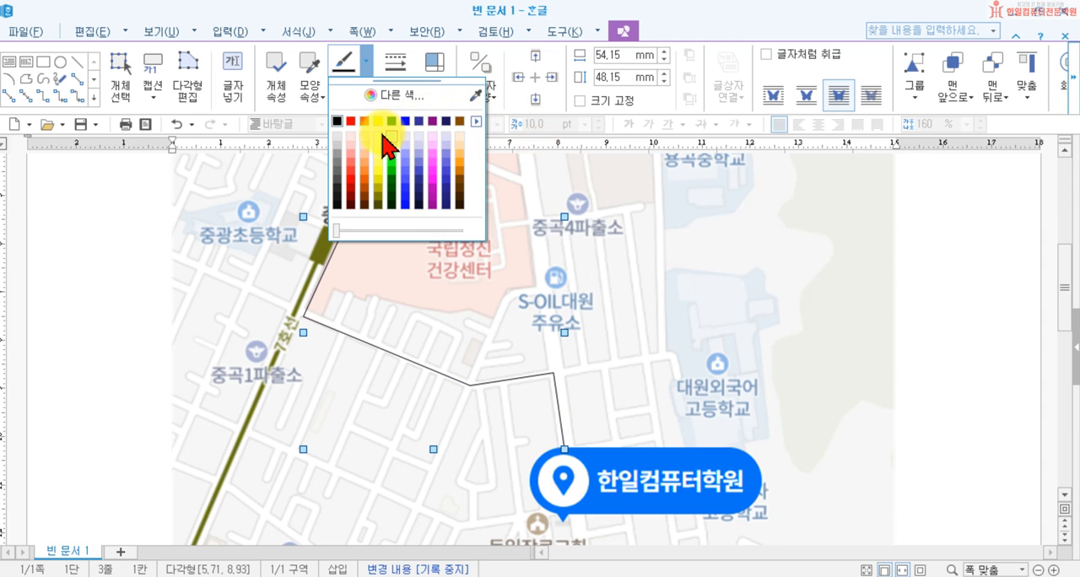
{"action": "left_click", "coordinate": [357, 128]}
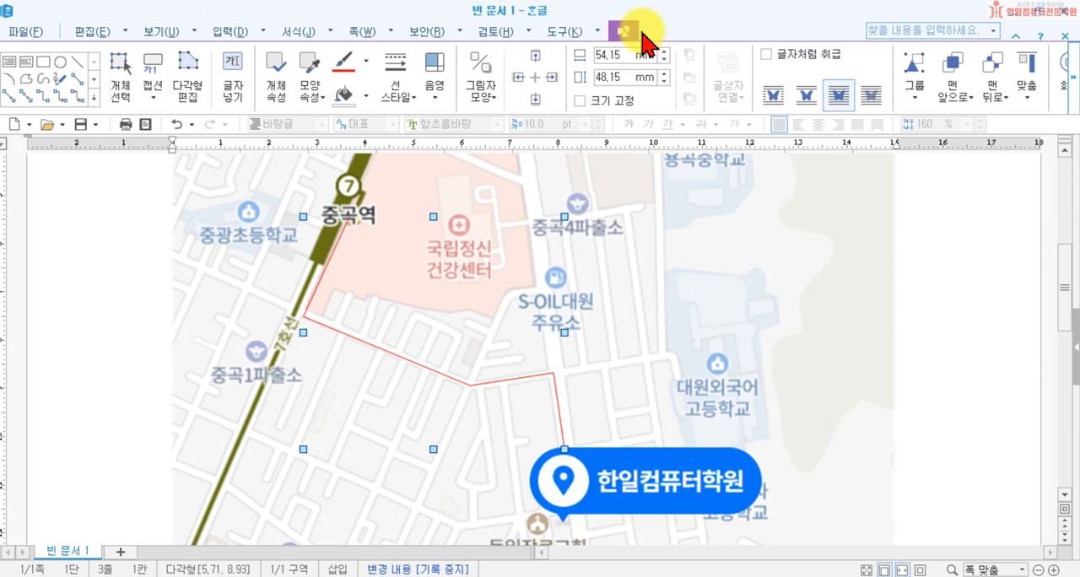
{"action": "left_click", "coordinate": [400, 108]}
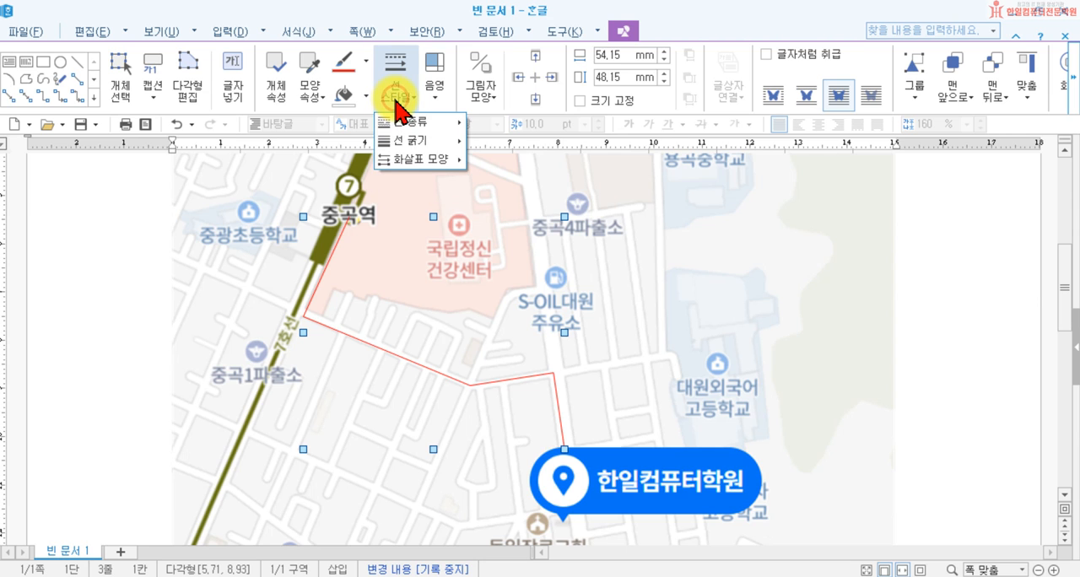
{"action": "mouse_move", "coordinate": [429, 156]}
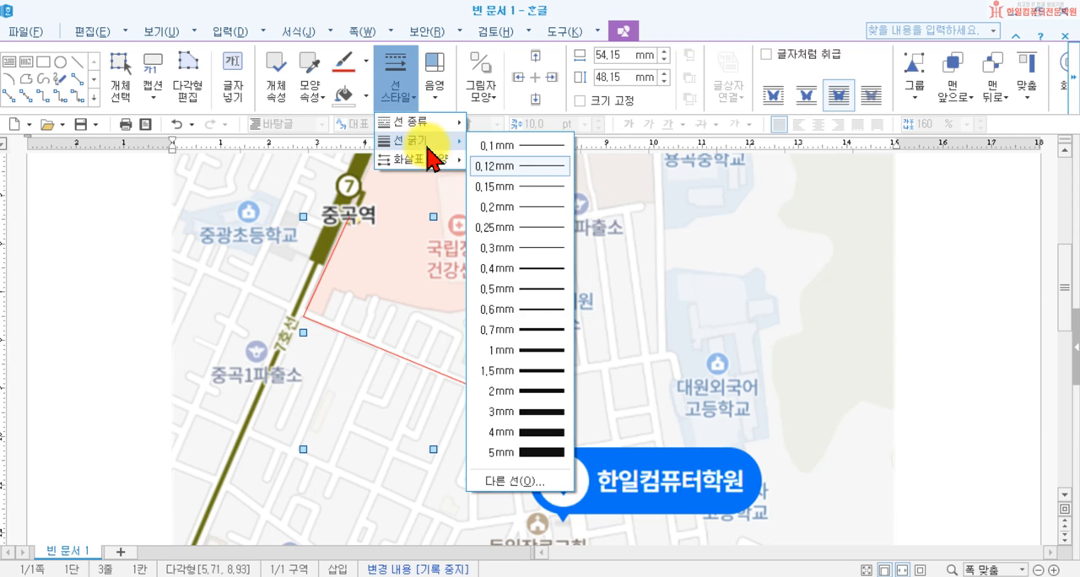
{"action": "left_click", "coordinate": [540, 360]}
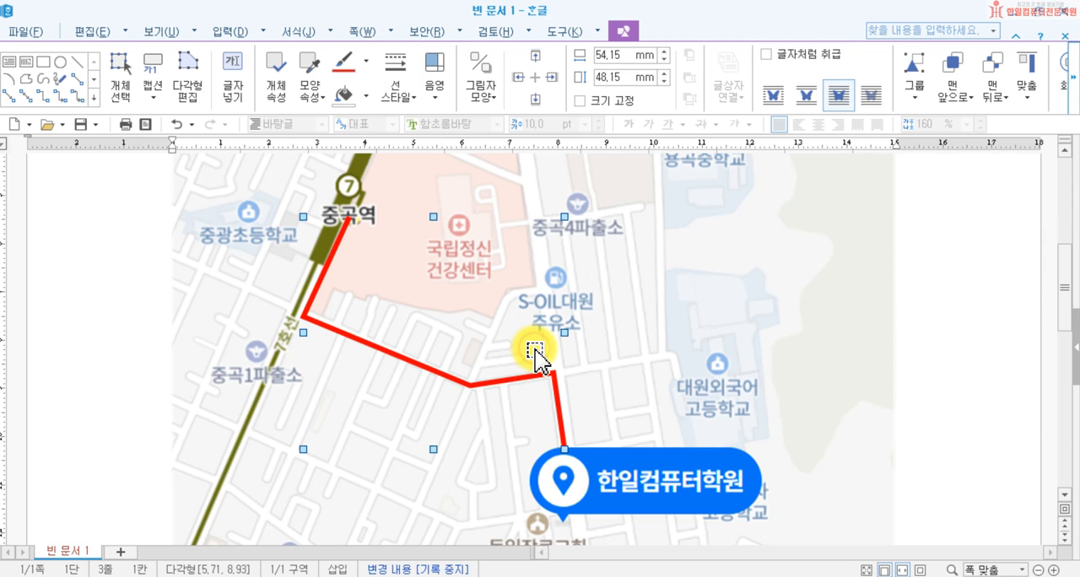
Step: Add a solid arrowhead to the end of the route line at the 한일컴퓨터학원 marker
{"action": "left_click", "coordinate": [411, 106]}
{"action": "mouse_move", "coordinate": [423, 166]}
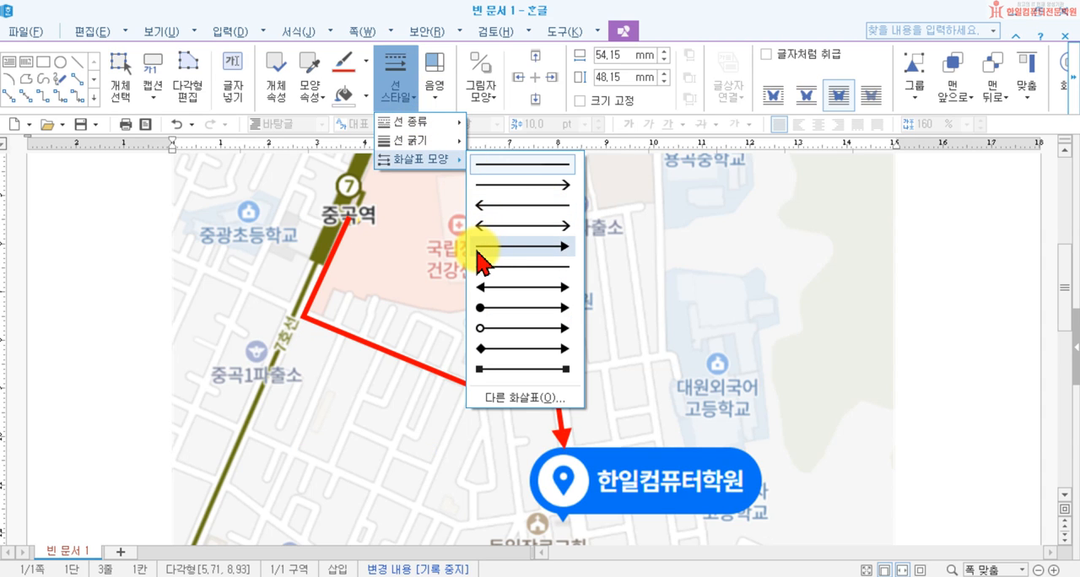
{"action": "left_click", "coordinate": [563, 253]}
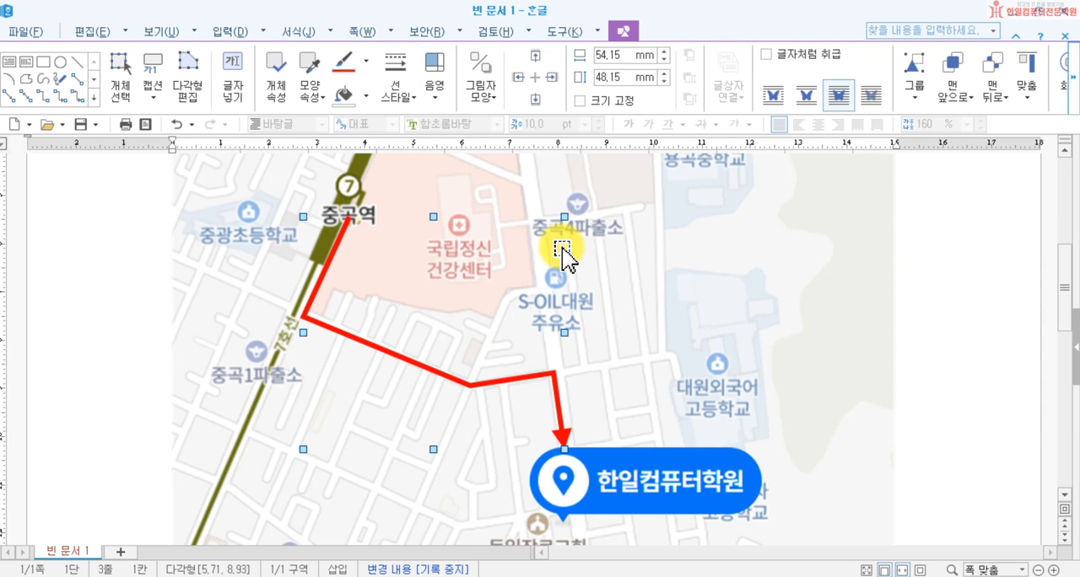
{"action": "left_click", "coordinate": [392, 95]}
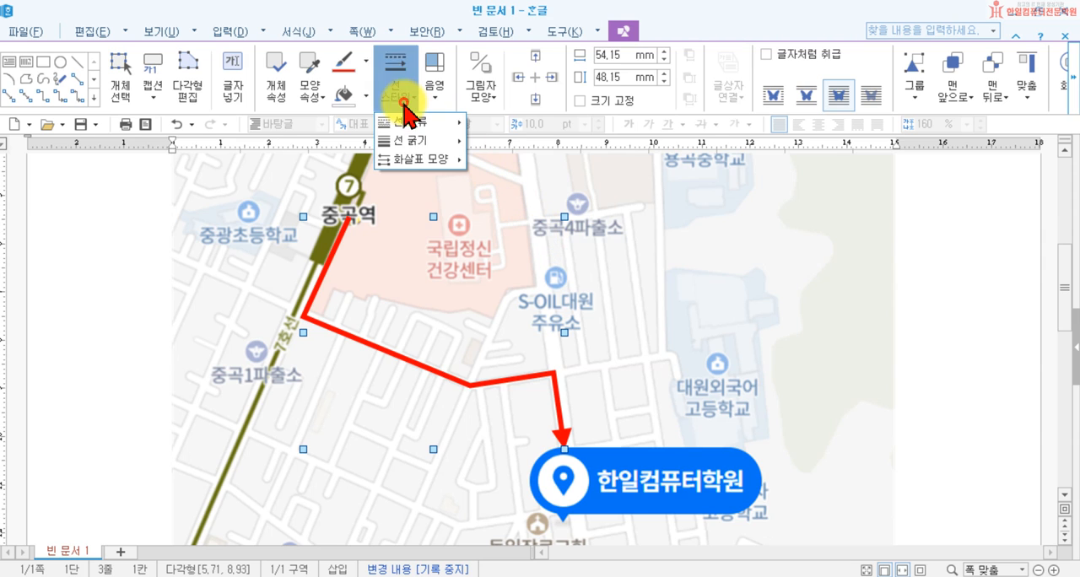
{"action": "left_click", "coordinate": [425, 159]}
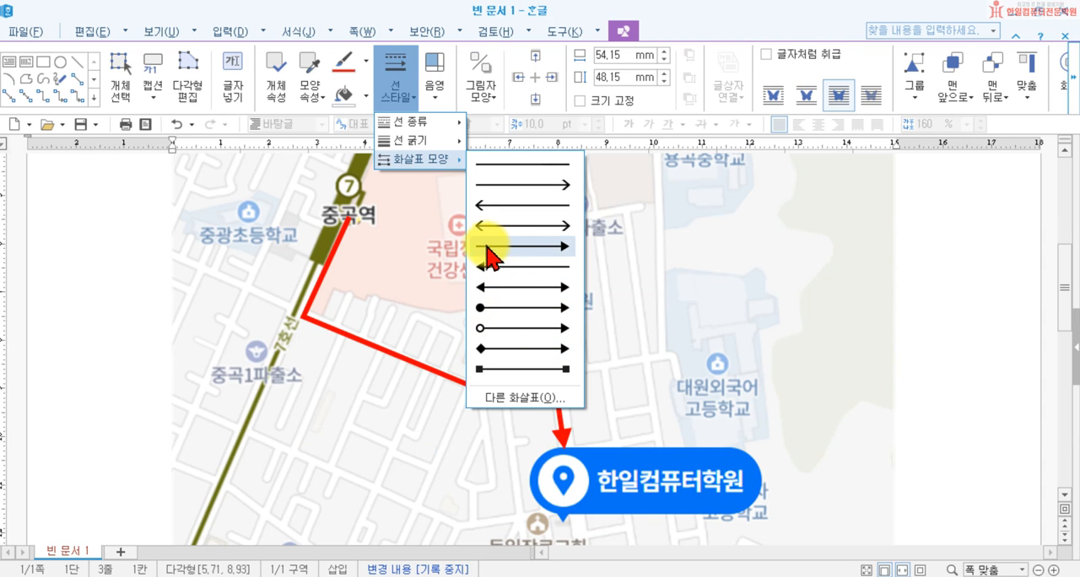
{"action": "left_click", "coordinate": [560, 245]}
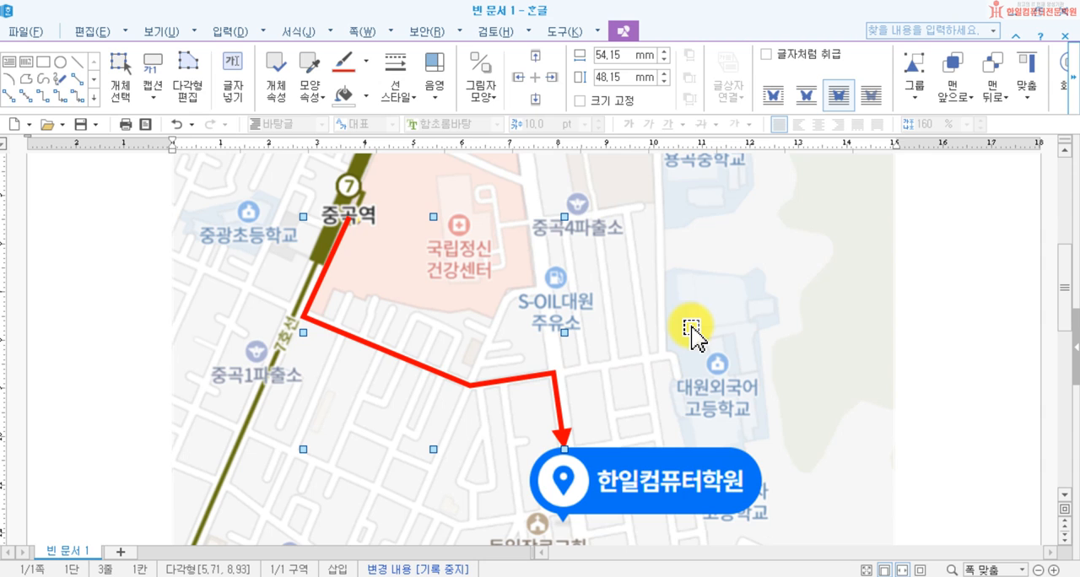
Step: Draw an ellipse about 16.4 mm wide and 16 mm high around the pin of the 한일컴퓨터학원 marker
{"action": "scroll", "coordinate": [650, 498], "scroll_direction": "down", "scroll_amount": 1}
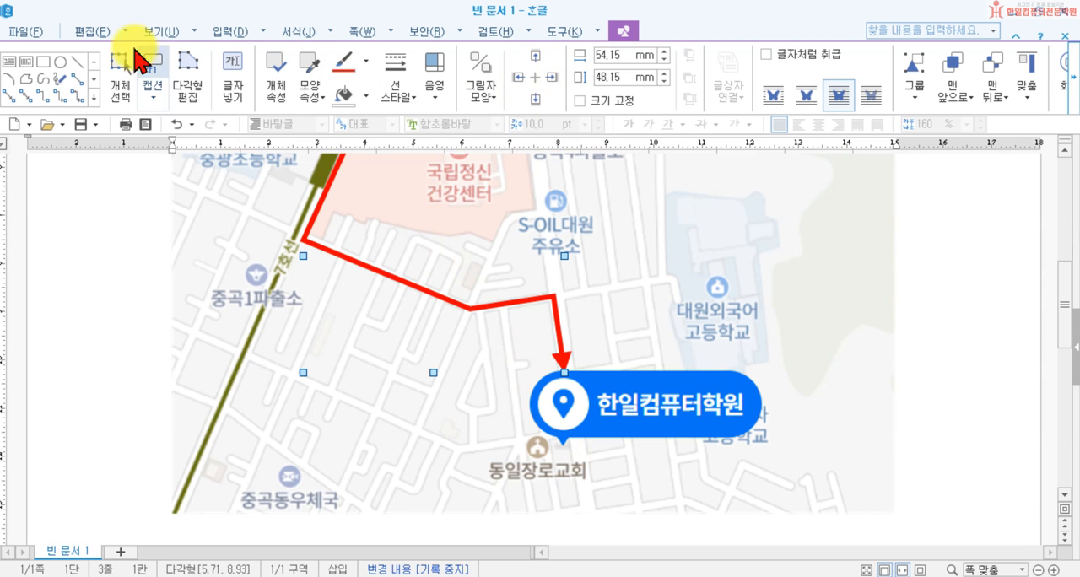
{"action": "left_click", "coordinate": [210, 32]}
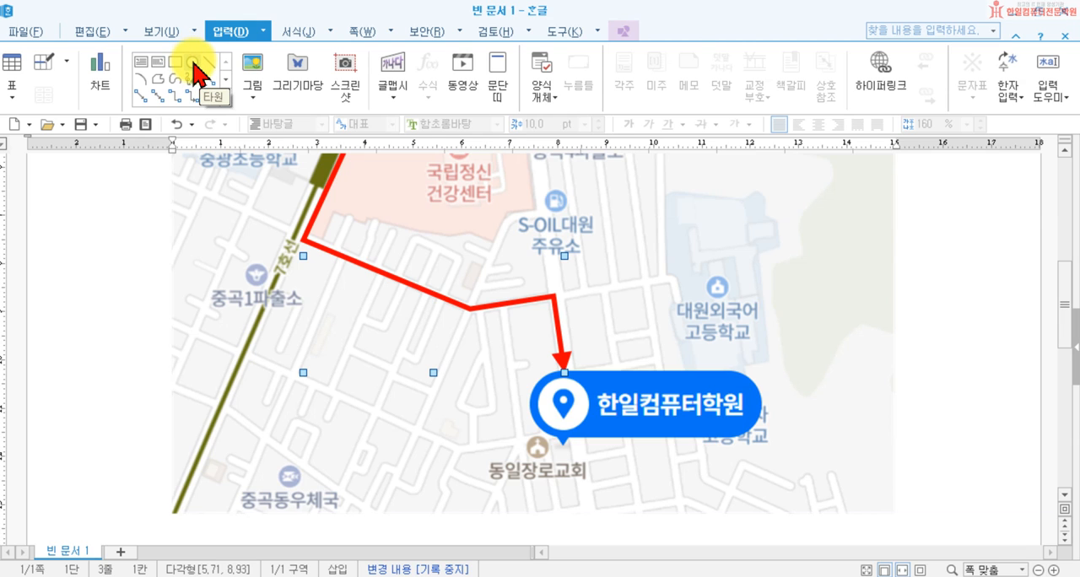
{"action": "left_click", "coordinate": [193, 63]}
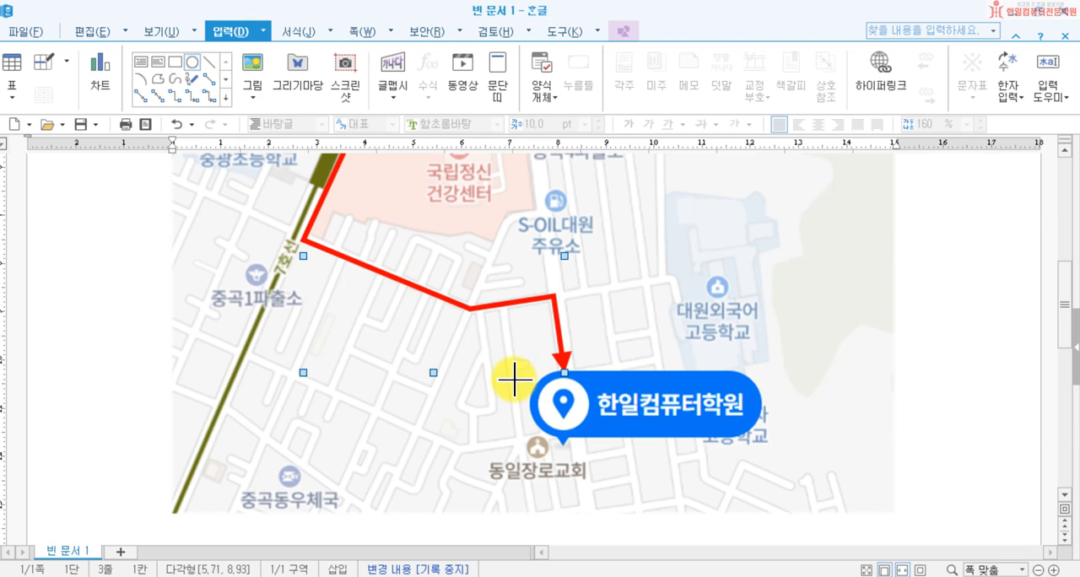
{"action": "left_click_drag", "start_coordinate": [522, 376], "coordinate": [603, 454]}
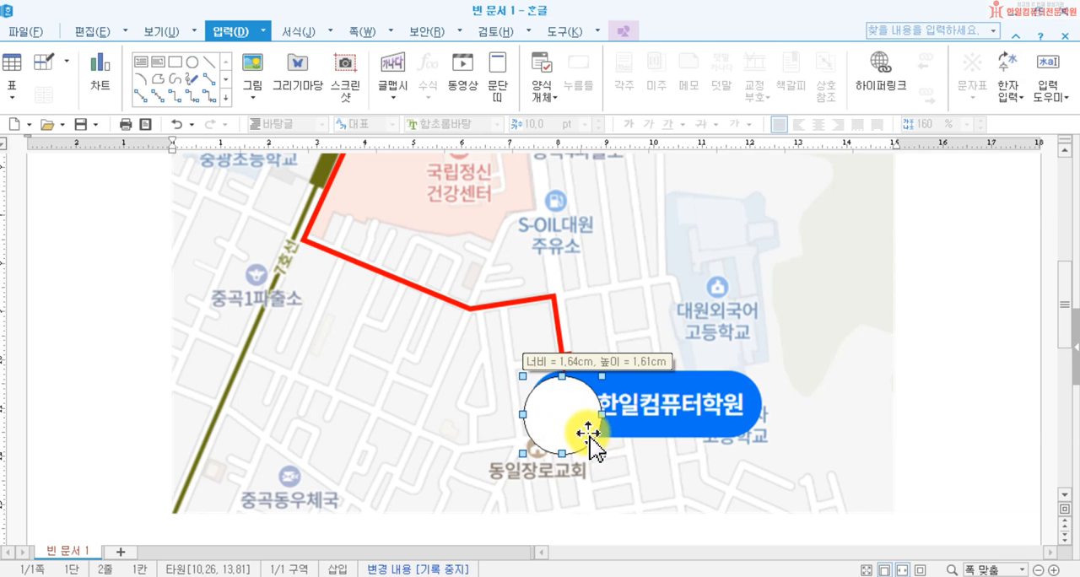
{"action": "left_click_drag", "start_coordinate": [578, 427], "coordinate": [578, 427]}
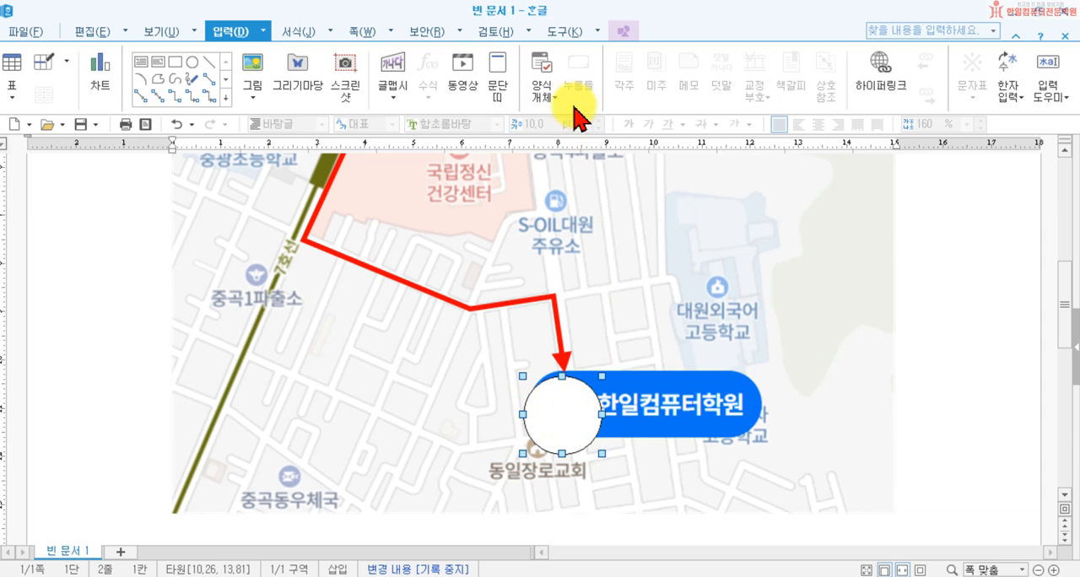
Step: Remove the fill colour from the ellipse around the marker and make its outline red
{"action": "left_click", "coordinate": [622, 34]}
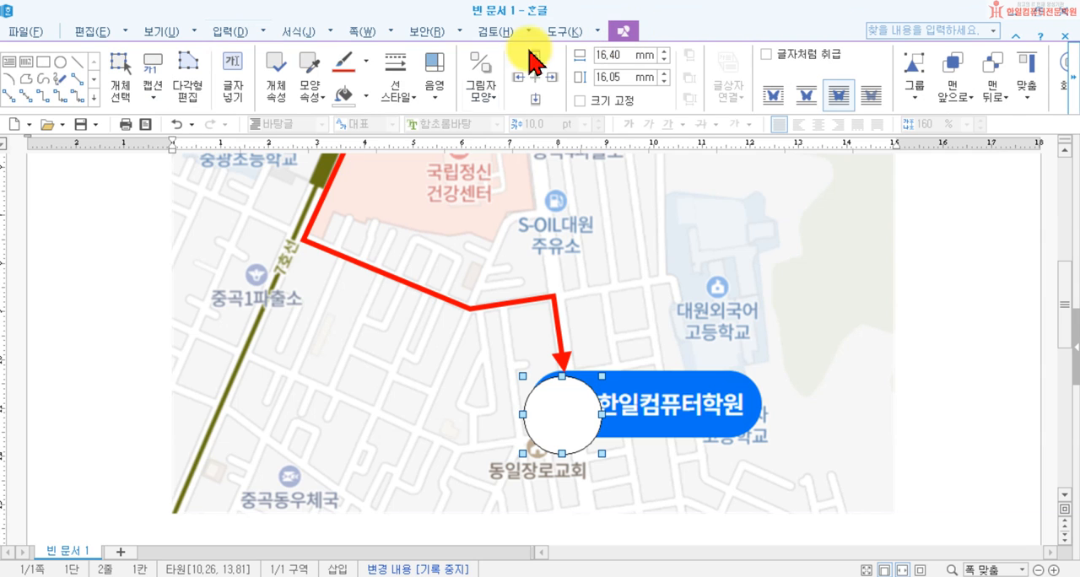
{"action": "left_click", "coordinate": [367, 98]}
{"action": "left_click", "coordinate": [358, 138]}
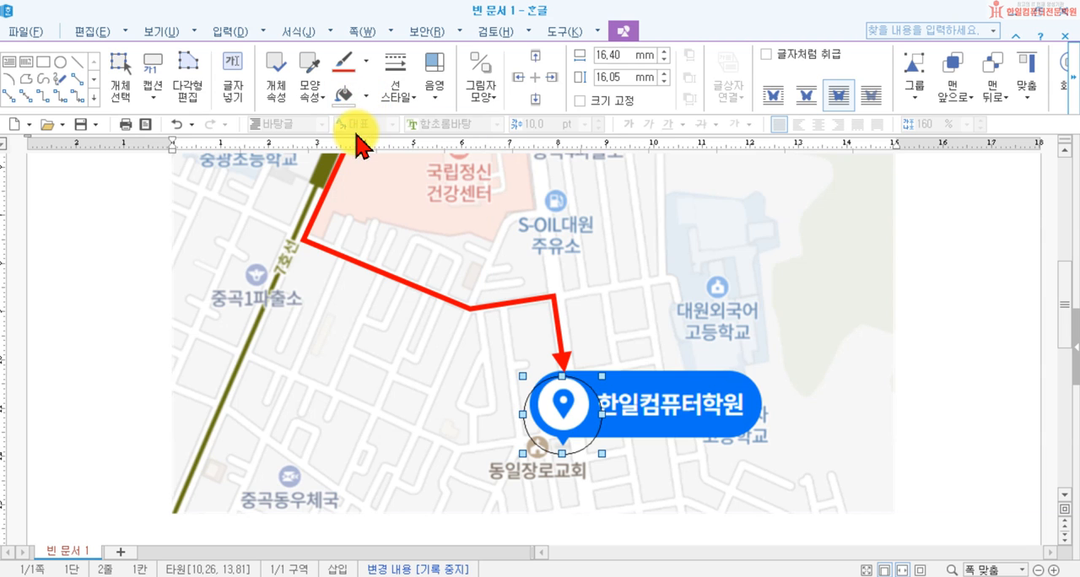
{"action": "left_click", "coordinate": [367, 61]}
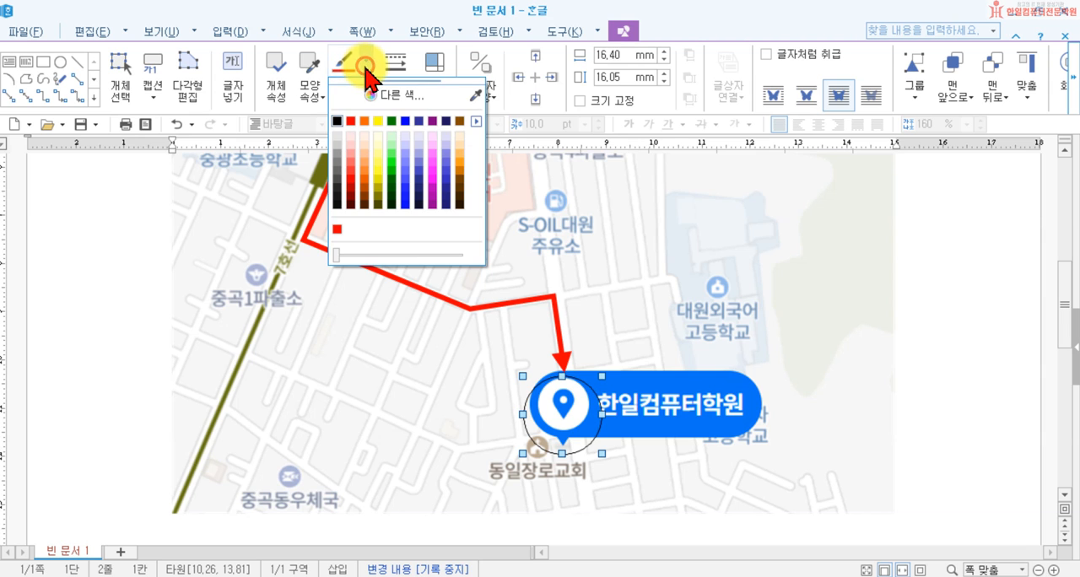
{"action": "left_click", "coordinate": [353, 121]}
Step: Set the ellipse's outline thickness to 1 mm and nudge it slightly to centre it on the marker pin
{"action": "left_click", "coordinate": [402, 85]}
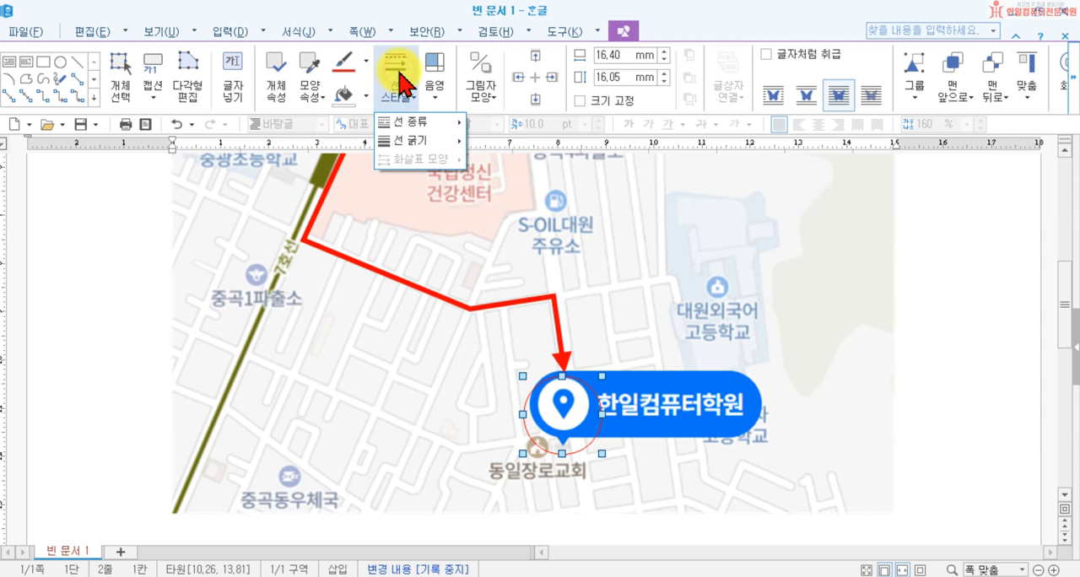
{"action": "left_click", "coordinate": [416, 141]}
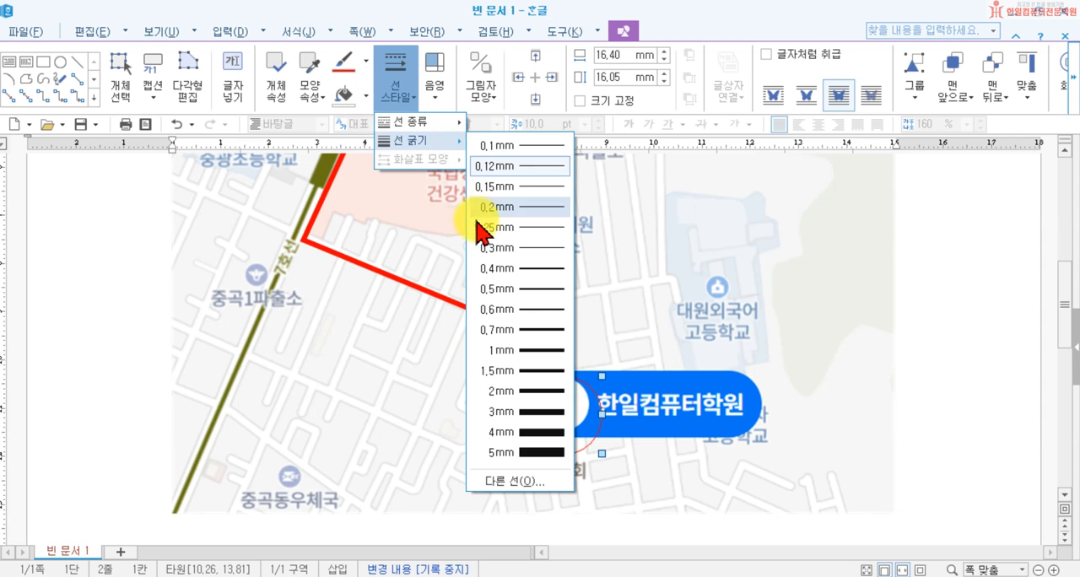
{"action": "left_click", "coordinate": [504, 352]}
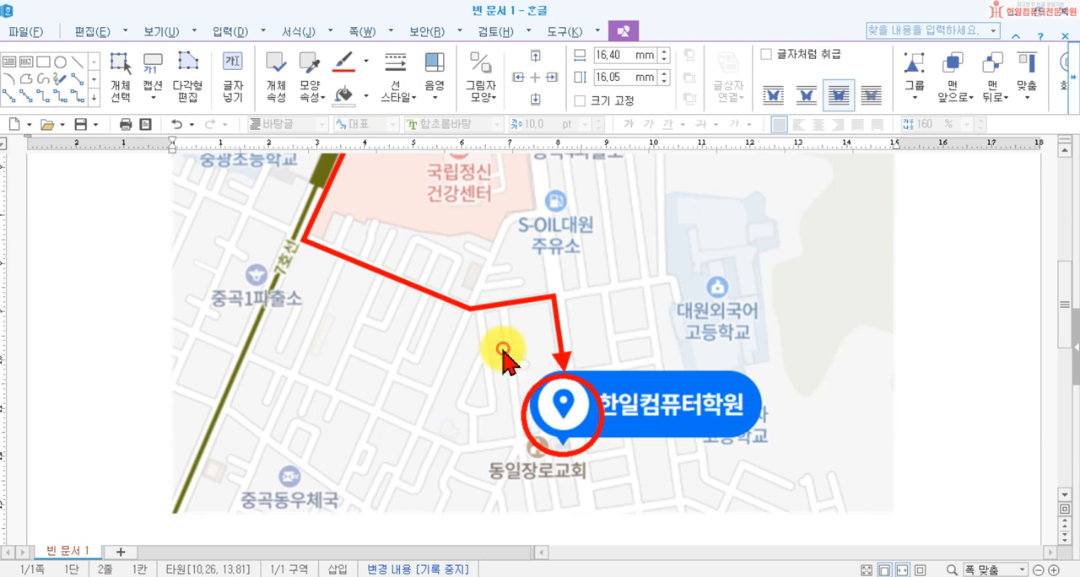
{"action": "left_click_drag", "start_coordinate": [533, 389], "coordinate": [540, 387]}
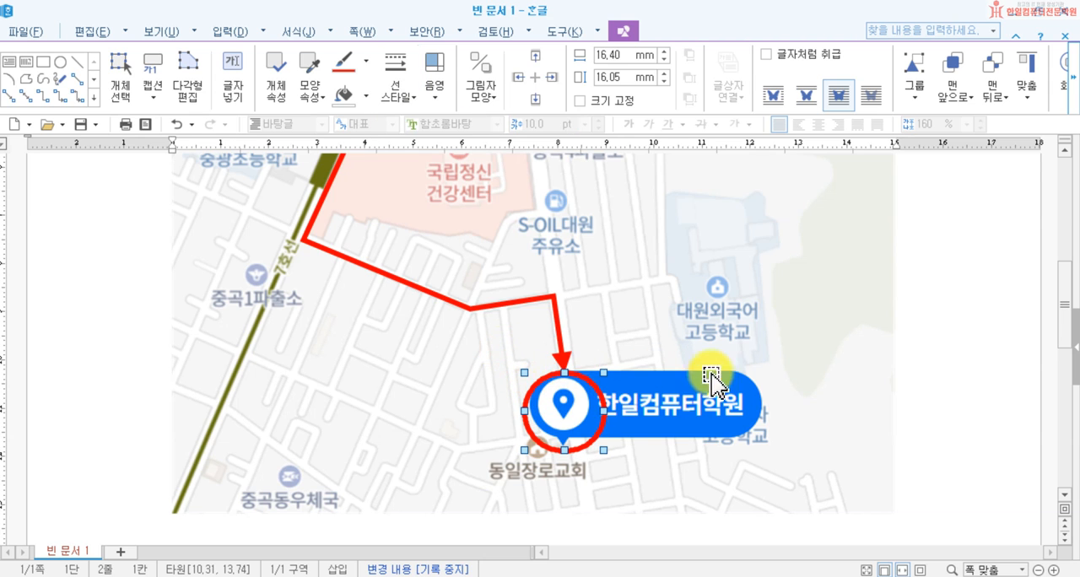
{"action": "left_click", "coordinate": [944, 320]}
Step: Review the route arrow from 중곡역 to the circled 한일컴퓨터학원 marker on the map
{"action": "scroll", "coordinate": [945, 321], "scroll_direction": "up", "scroll_amount": 3}
{"action": "scroll", "coordinate": [945, 320], "scroll_direction": "down", "scroll_amount": 2}
{"action": "scroll", "coordinate": [945, 320], "scroll_direction": "up", "scroll_amount": 2}
{"action": "mouse_move", "coordinate": [538, 506]}
{"action": "left_mouse_down"}
{"action": "mouse_move", "coordinate": [321, 212]}
{"action": "mouse_move", "coordinate": [351, 268]}
{"action": "left_mouse_up"}
{"action": "mouse_move", "coordinate": [406, 290]}
{"action": "left_mouse_down"}
{"action": "mouse_move", "coordinate": [381, 269]}
{"action": "mouse_move", "coordinate": [401, 283]}
{"action": "left_mouse_up"}
{"action": "left_click_drag", "start_coordinate": [388, 221], "coordinate": [582, 499]}
{"action": "scroll", "coordinate": [776, 434], "scroll_direction": "down", "scroll_amount": 3}
{"action": "left_click", "coordinate": [943, 348]}
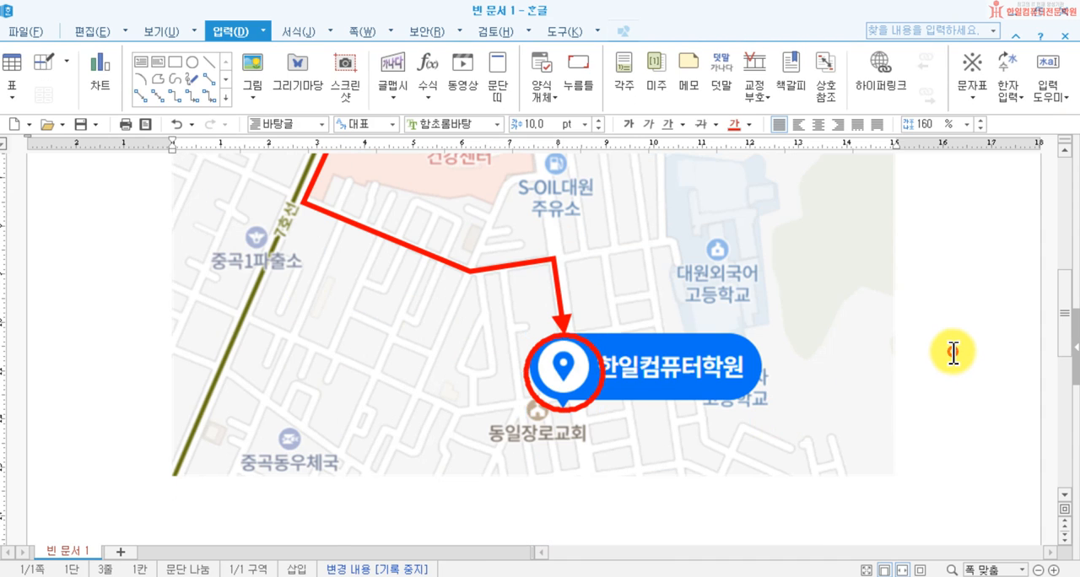
{"action": "scroll", "coordinate": [944, 351], "scroll_direction": "up", "scroll_amount": 3}
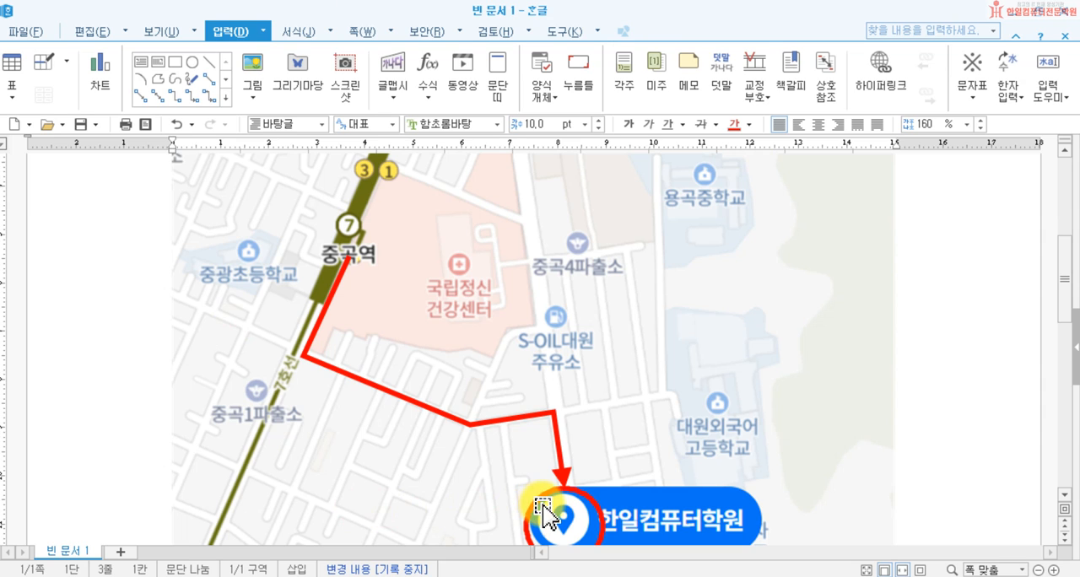
{"action": "scroll", "coordinate": [582, 493], "scroll_direction": "down", "scroll_amount": 5}
{"action": "scroll", "coordinate": [597, 308], "scroll_direction": "up", "scroll_amount": 3}
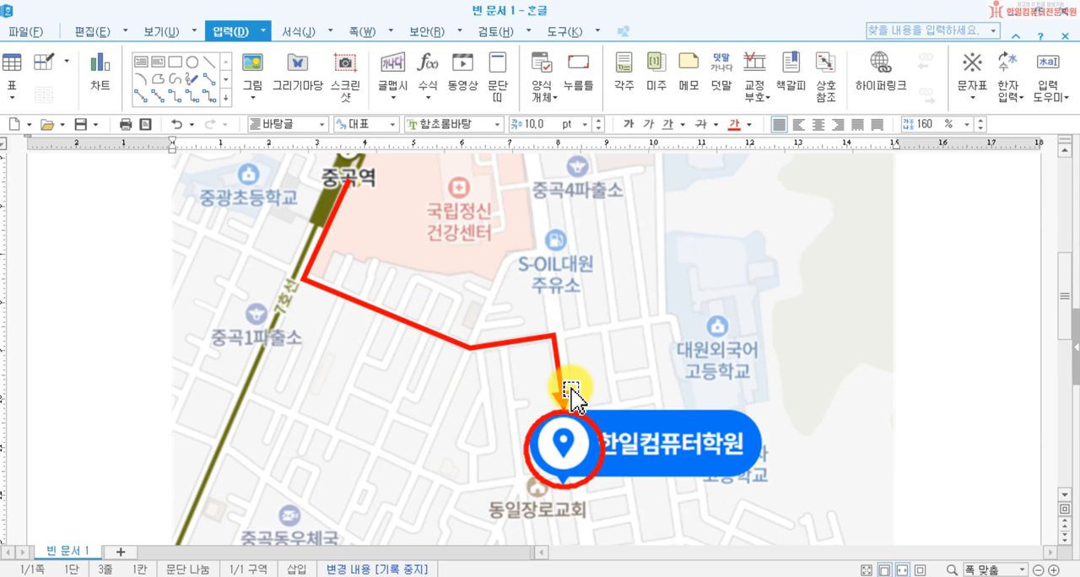
Step: Try to shift the route's arrow end point at the 한일컴퓨터학원 marker by editing the polygon
{"action": "double_click", "coordinate": [560, 397]}
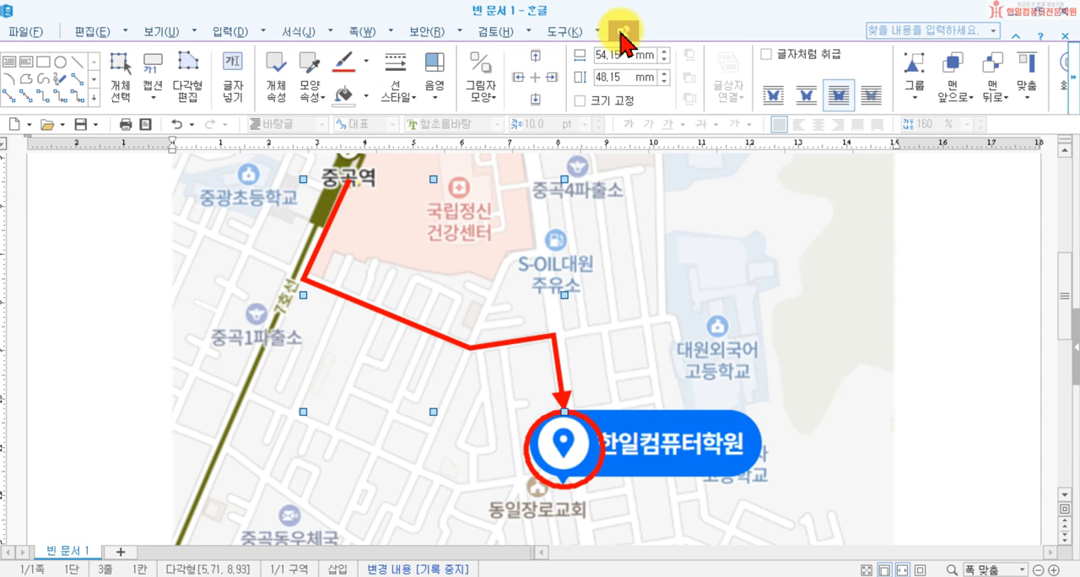
{"action": "left_click", "coordinate": [199, 84]}
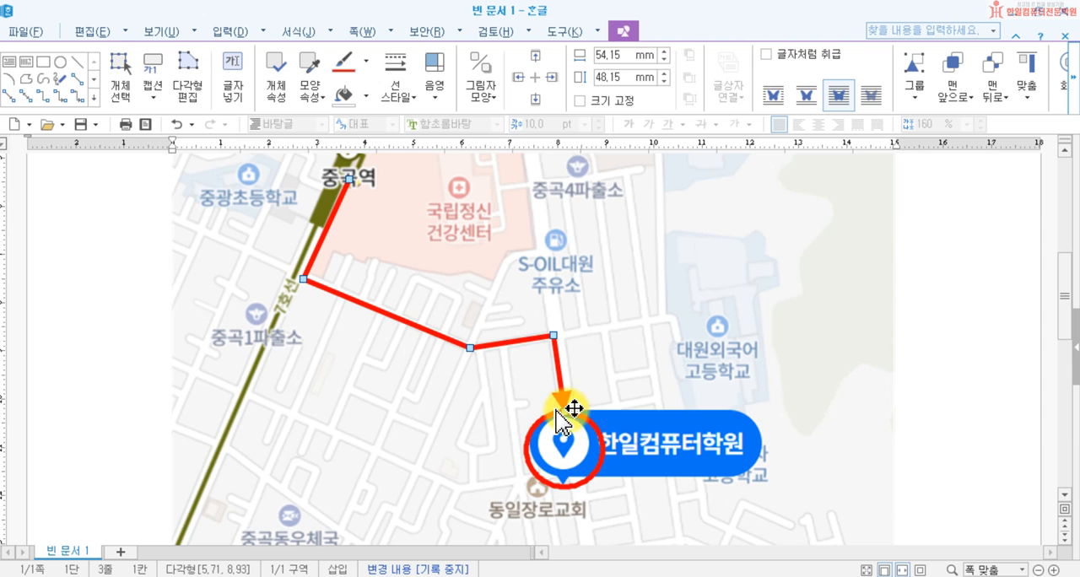
{"action": "left_click_drag", "start_coordinate": [567, 413], "coordinate": [575, 419]}
{"action": "left_click", "coordinate": [561, 383]}
{"action": "left_click_drag", "start_coordinate": [561, 384], "coordinate": [567, 402]}
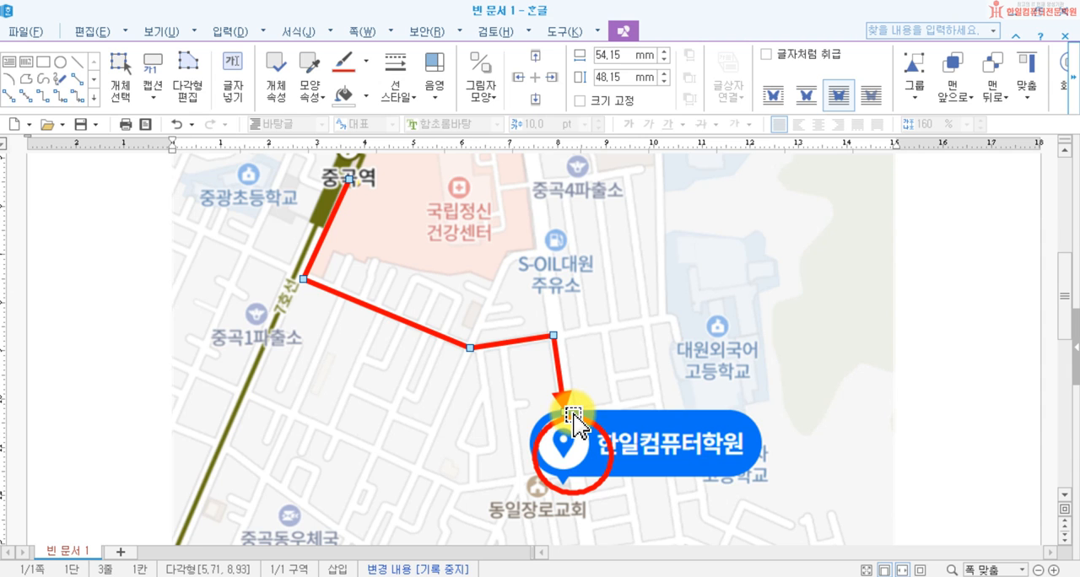
{"action": "left_click", "coordinate": [565, 402]}
{"action": "left_click_drag", "start_coordinate": [564, 411], "coordinate": [554, 417]}
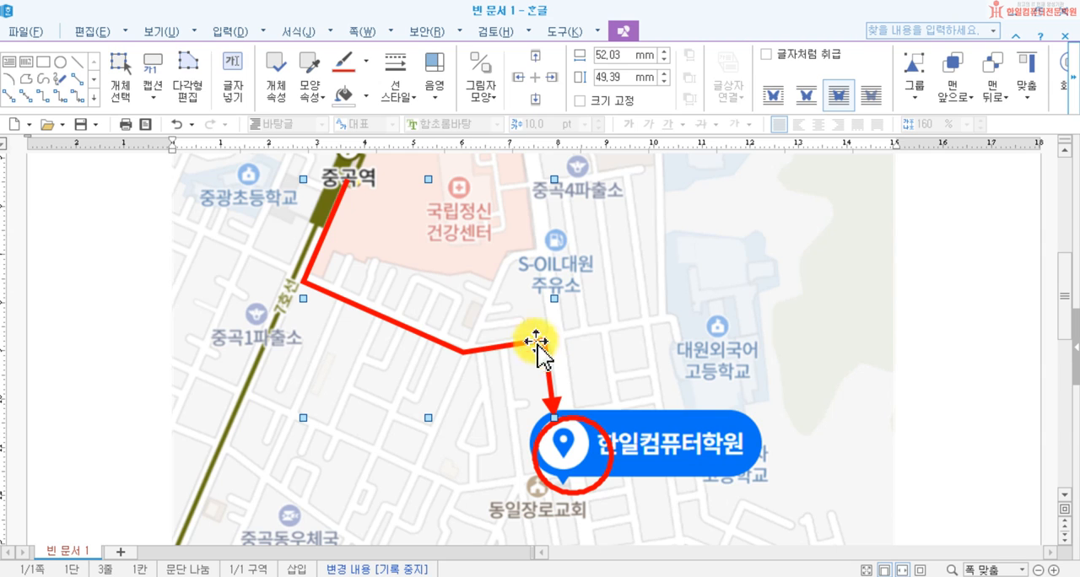
Step: Edit the route polygon's points so its last two corners follow the streets and its arrow tip meets the marker
{"action": "left_click", "coordinate": [188, 66]}
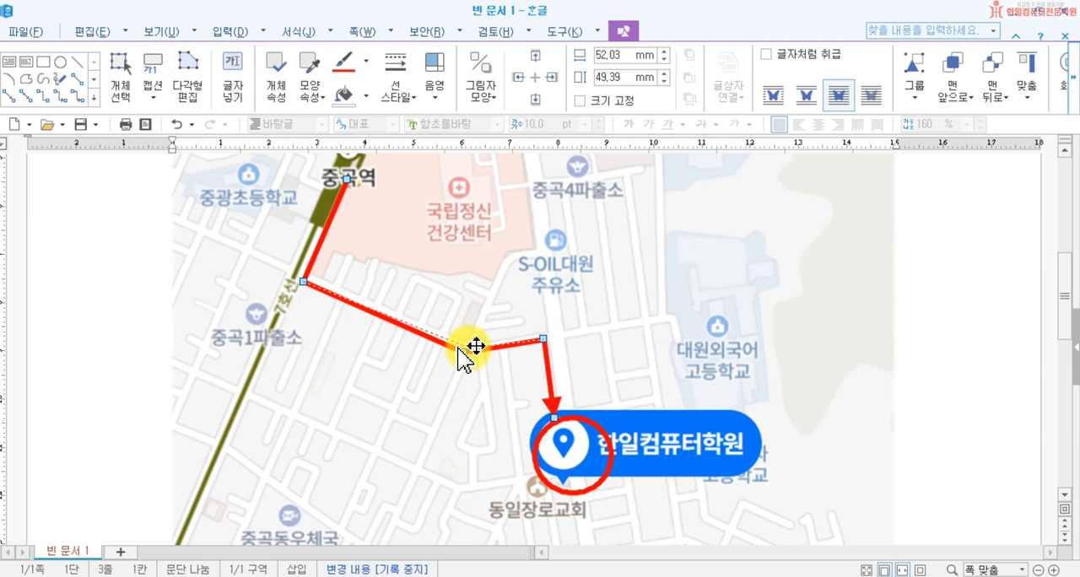
{"action": "left_click_drag", "start_coordinate": [458, 346], "coordinate": [469, 348]}
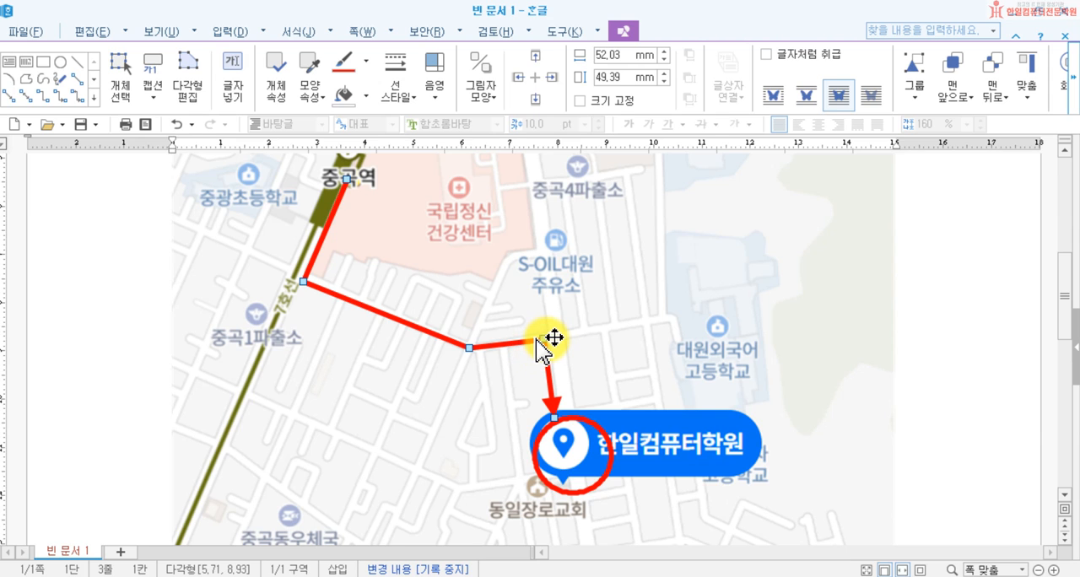
{"action": "left_click_drag", "start_coordinate": [540, 338], "coordinate": [551, 335]}
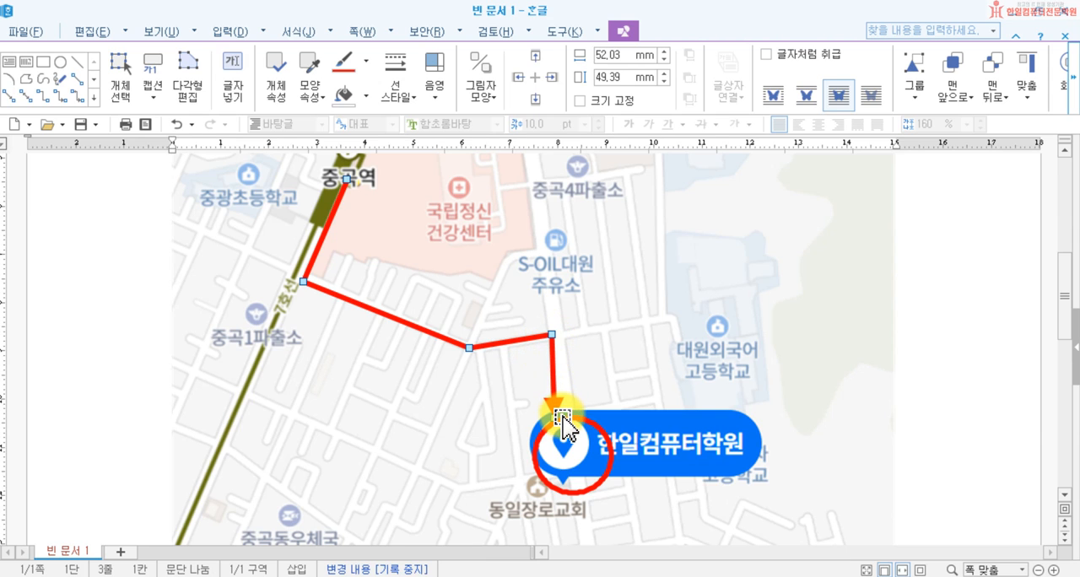
{"action": "left_click_drag", "start_coordinate": [546, 416], "coordinate": [552, 412]}
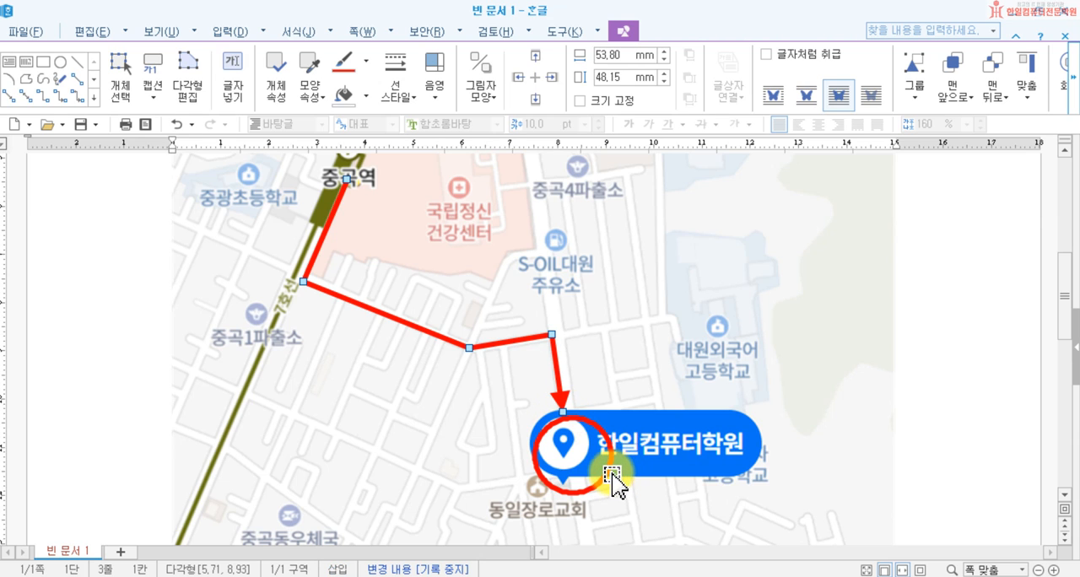
Step: Move the red circle slightly up and over so it is centred on the 한일컴퓨터학원 marker pin beneath the arrow tip
{"action": "left_click_drag", "start_coordinate": [607, 479], "coordinate": [615, 484]}
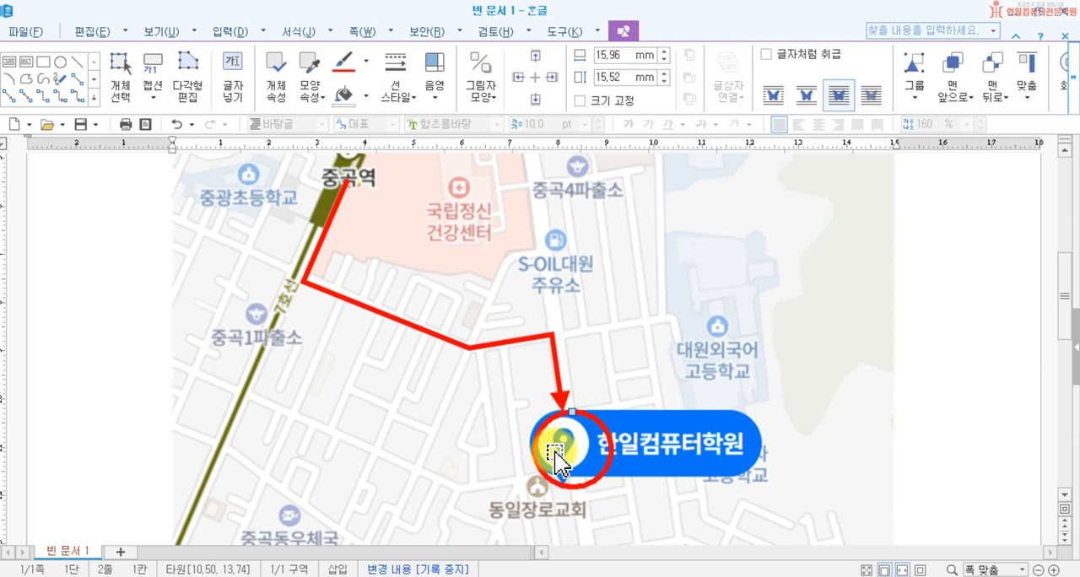
{"action": "left_click_drag", "start_coordinate": [539, 439], "coordinate": [531, 440]}
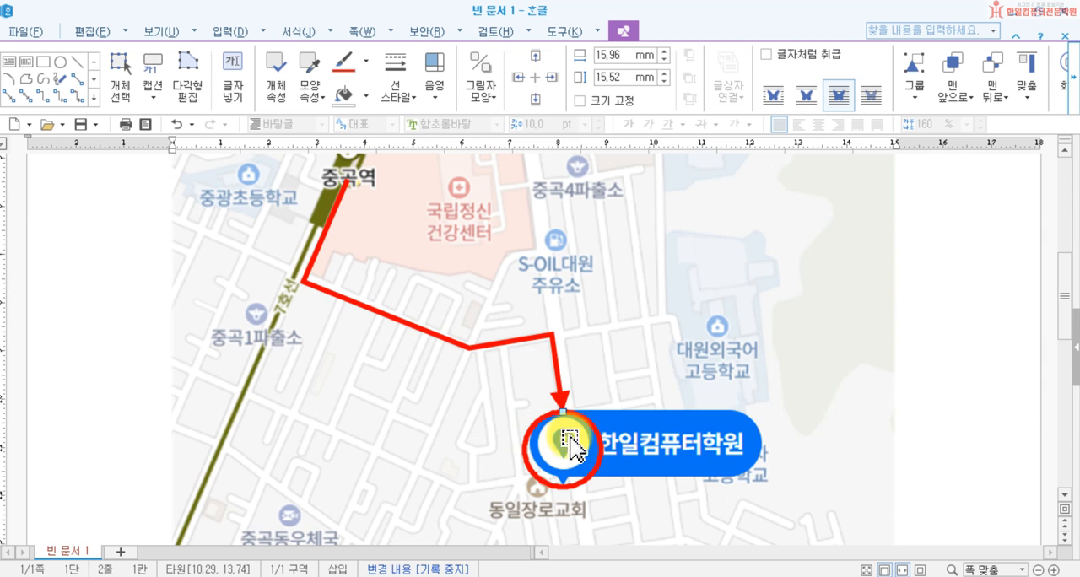
{"action": "left_click", "coordinate": [940, 362]}
Step: Draw a horizontal text box about 34 mm wide and 12 mm high on the map above the 한일컴퓨터학원 marker
{"action": "scroll", "coordinate": [845, 394], "scroll_direction": "up", "scroll_amount": 3}
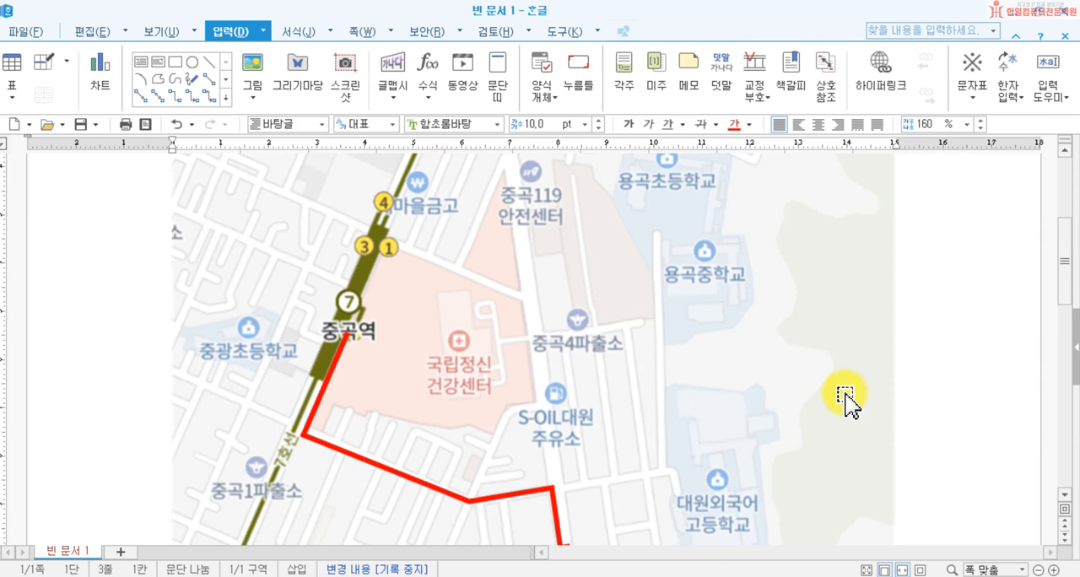
{"action": "scroll", "coordinate": [846, 403], "scroll_direction": "up", "scroll_amount": 1}
{"action": "scroll", "coordinate": [846, 403], "scroll_direction": "down", "scroll_amount": 5}
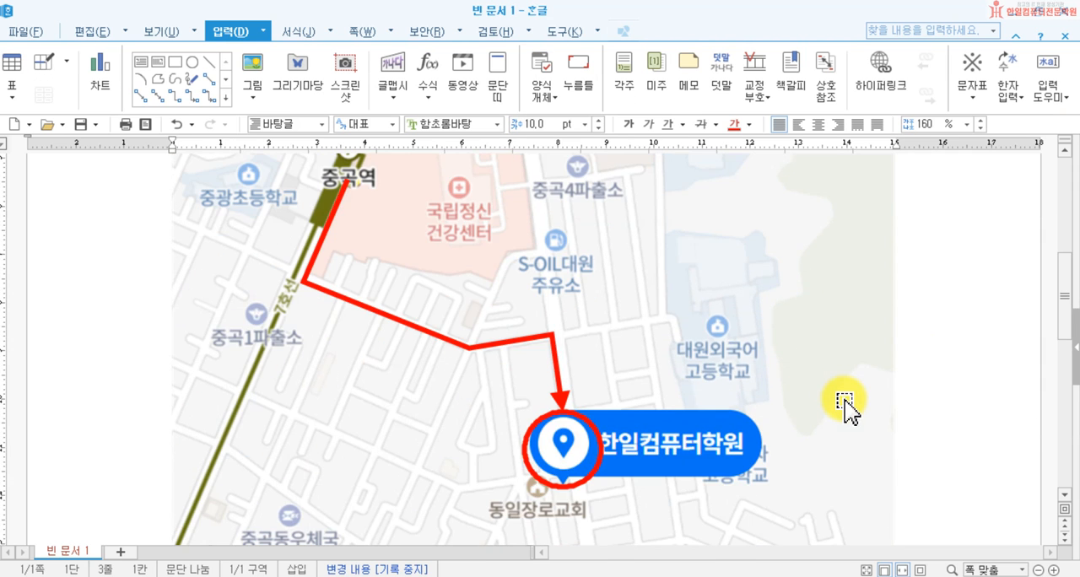
{"action": "scroll", "coordinate": [847, 404], "scroll_direction": "up", "scroll_amount": 3}
{"action": "scroll", "coordinate": [847, 406], "scroll_direction": "down", "scroll_amount": 3}
{"action": "scroll", "coordinate": [843, 408], "scroll_direction": "up", "scroll_amount": 3}
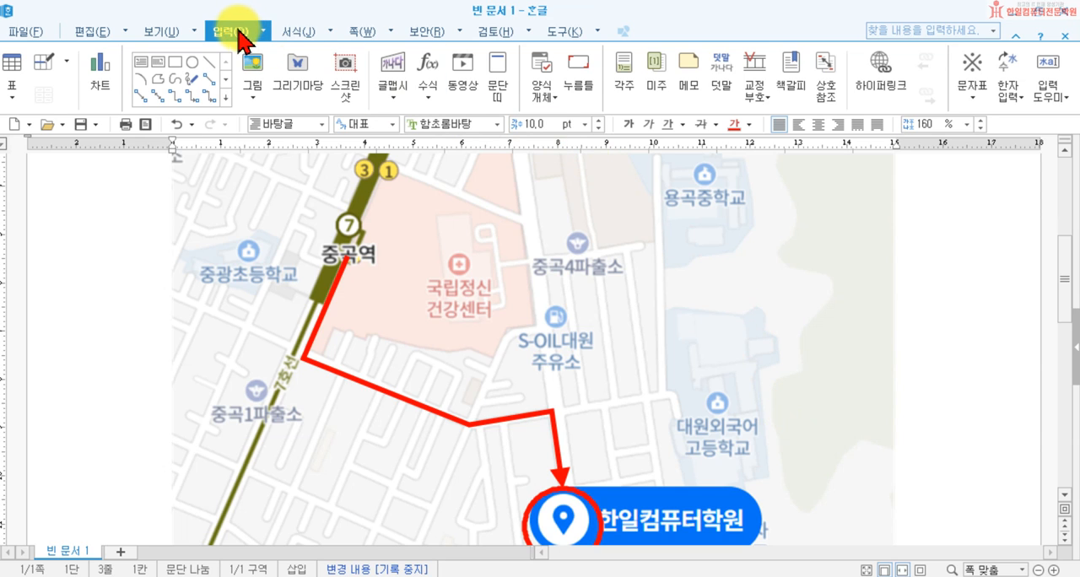
{"action": "left_click", "coordinate": [141, 65]}
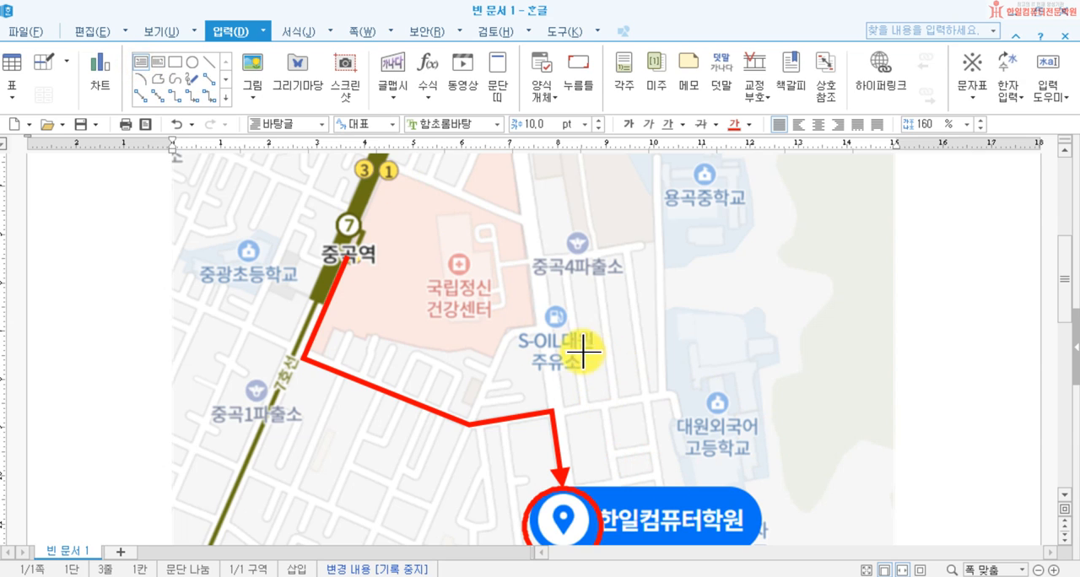
{"action": "left_click_drag", "start_coordinate": [570, 357], "coordinate": [732, 411]}
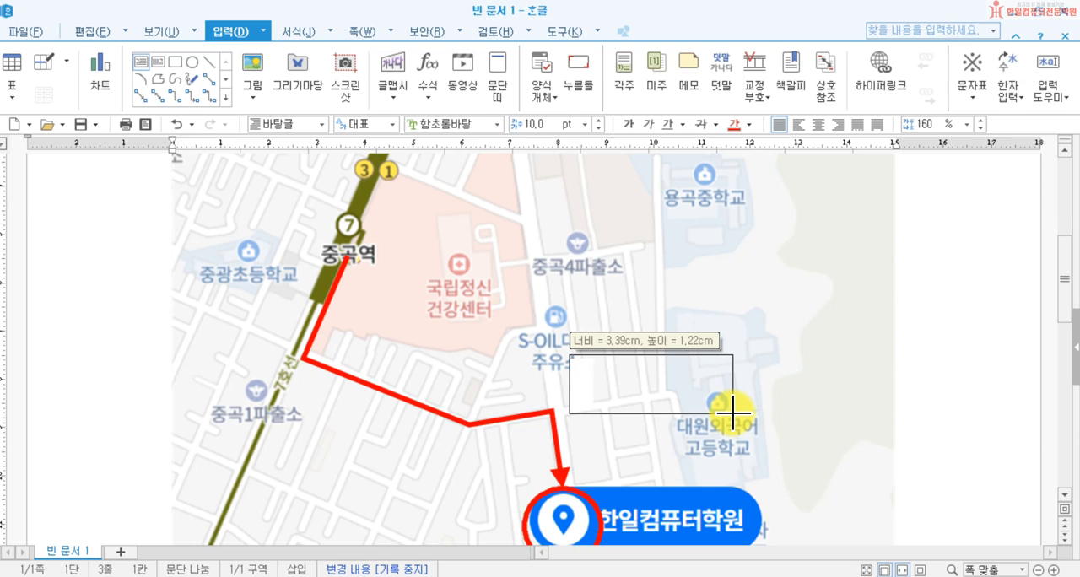
{"action": "left_click_drag", "start_coordinate": [733, 410], "coordinate": [733, 412]}
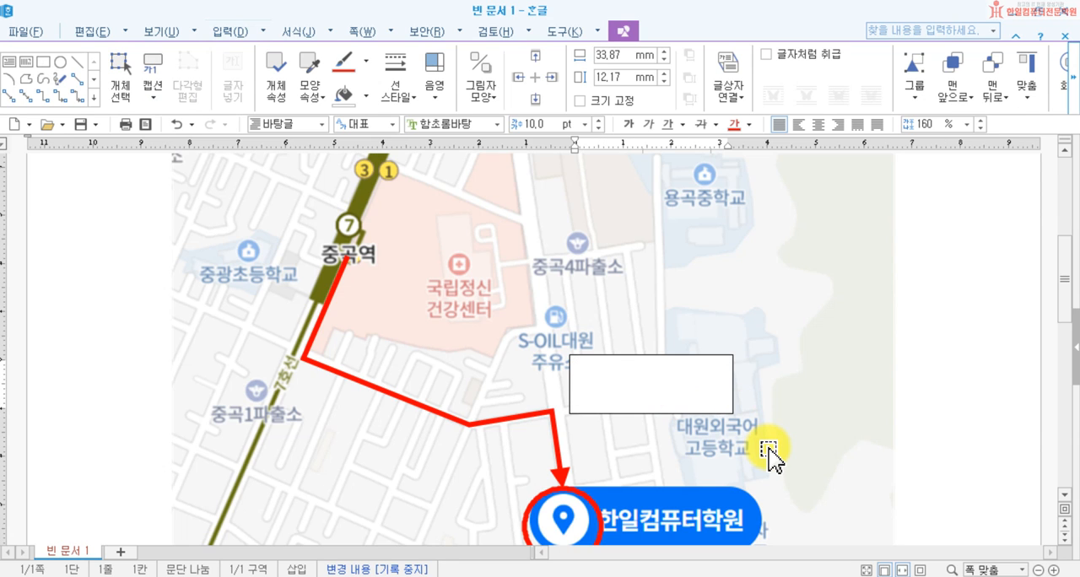
Step: Enter the lines 중곡역 2번출구 and 10분거리 in the text box
{"action": "type", "text": "중고역 2번추"}
{"action": "type", "text": "구"}
{"action": "key", "text": "Return"}
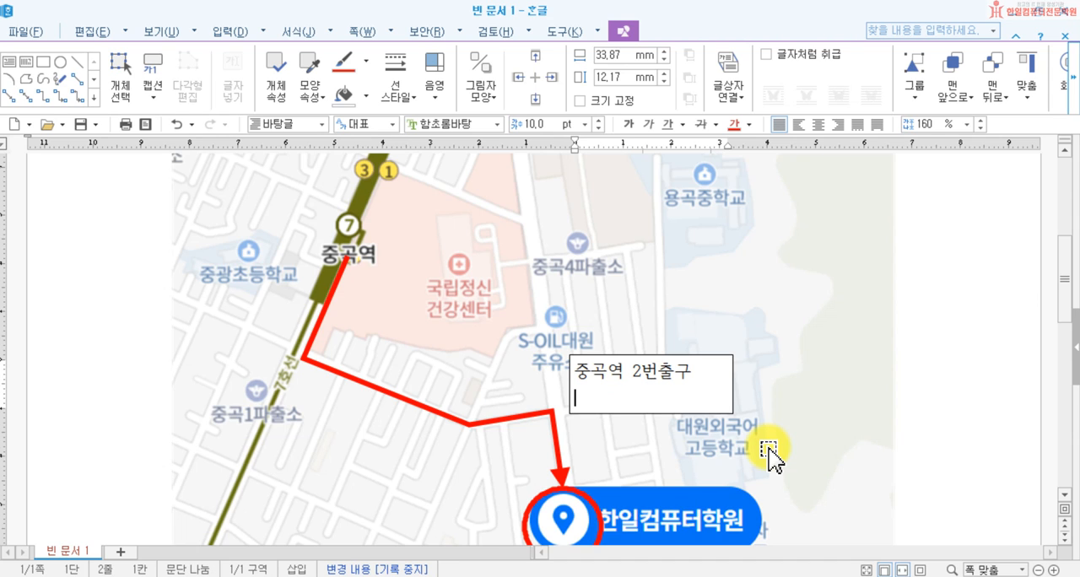
{"action": "type", "text": "10ㅂ"}
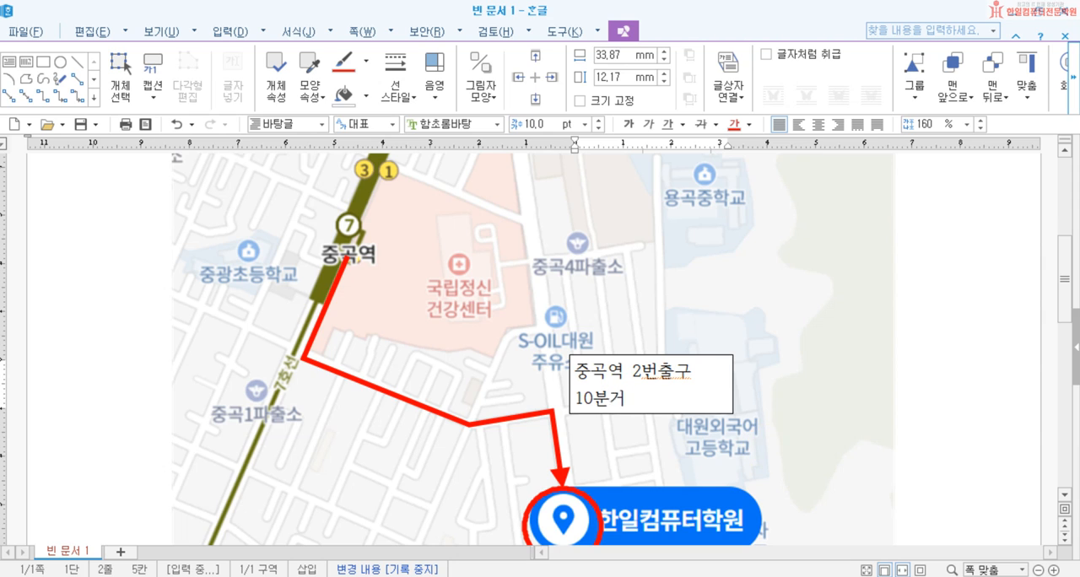
Step: Shift the text box slightly and extend its height to about 21 mm
{"action": "left_click", "coordinate": [652, 413]}
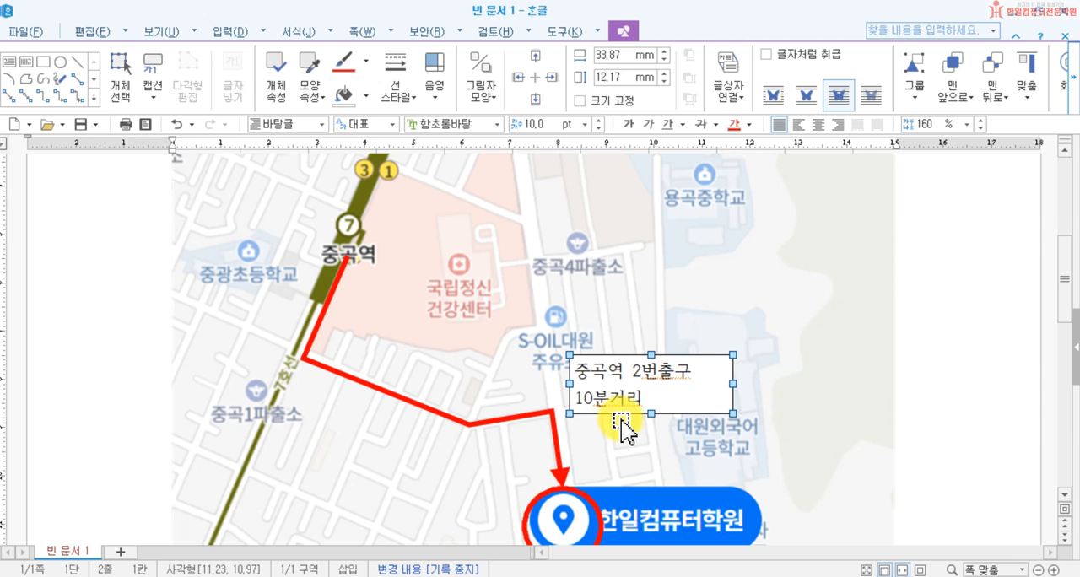
{"action": "left_click_drag", "start_coordinate": [663, 405], "coordinate": [691, 392]}
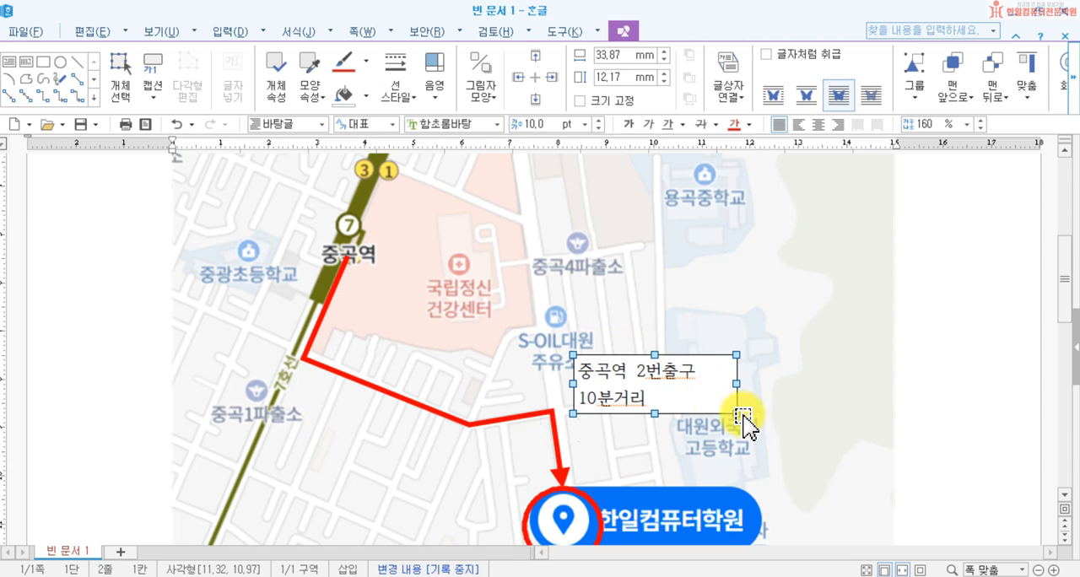
{"action": "scroll", "coordinate": [740, 414], "scroll_direction": "down", "scroll_amount": 3}
{"action": "scroll", "coordinate": [743, 453], "scroll_direction": "up", "scroll_amount": 3}
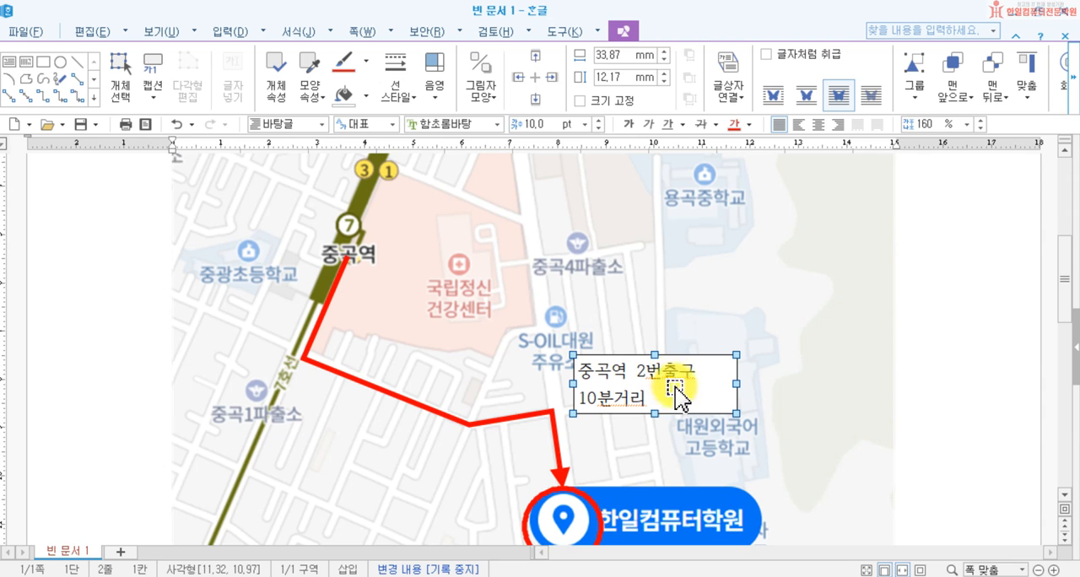
{"action": "left_click_drag", "start_coordinate": [697, 400], "coordinate": [698, 412]}
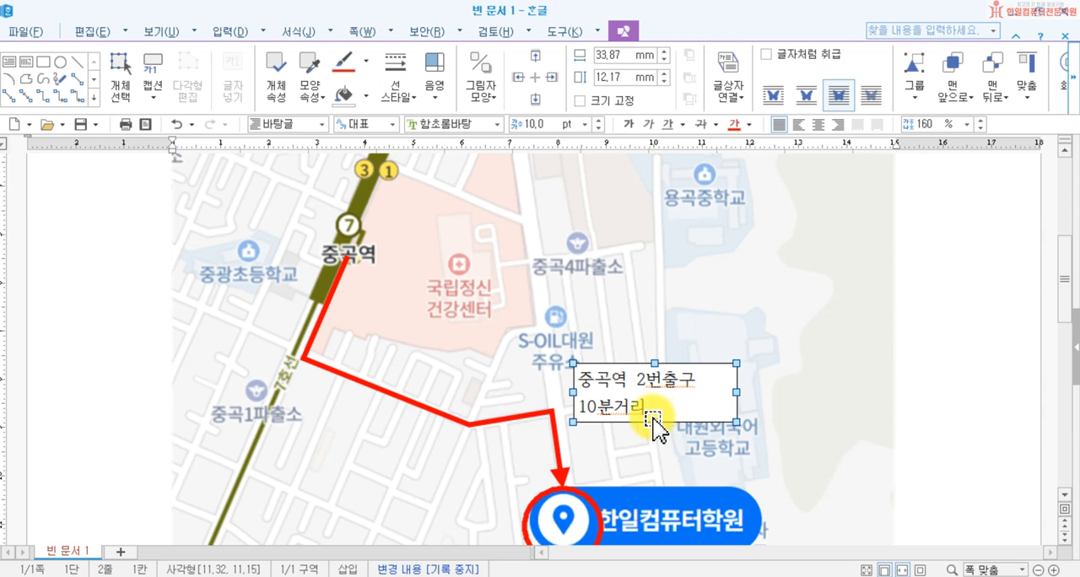
{"action": "scroll", "coordinate": [752, 512], "scroll_direction": "down", "scroll_amount": 3}
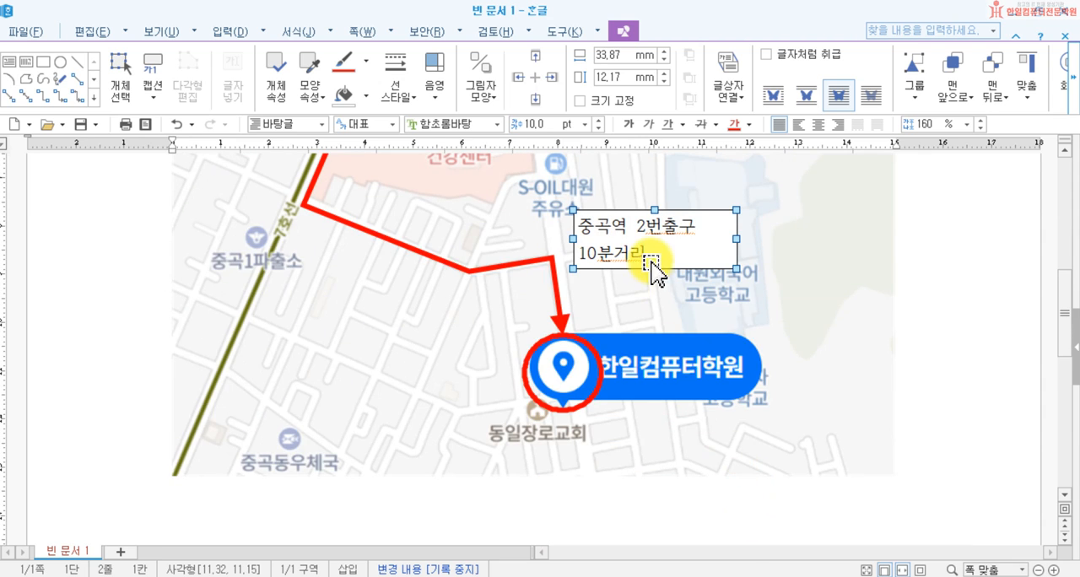
{"action": "left_click_drag", "start_coordinate": [654, 269], "coordinate": [655, 309]}
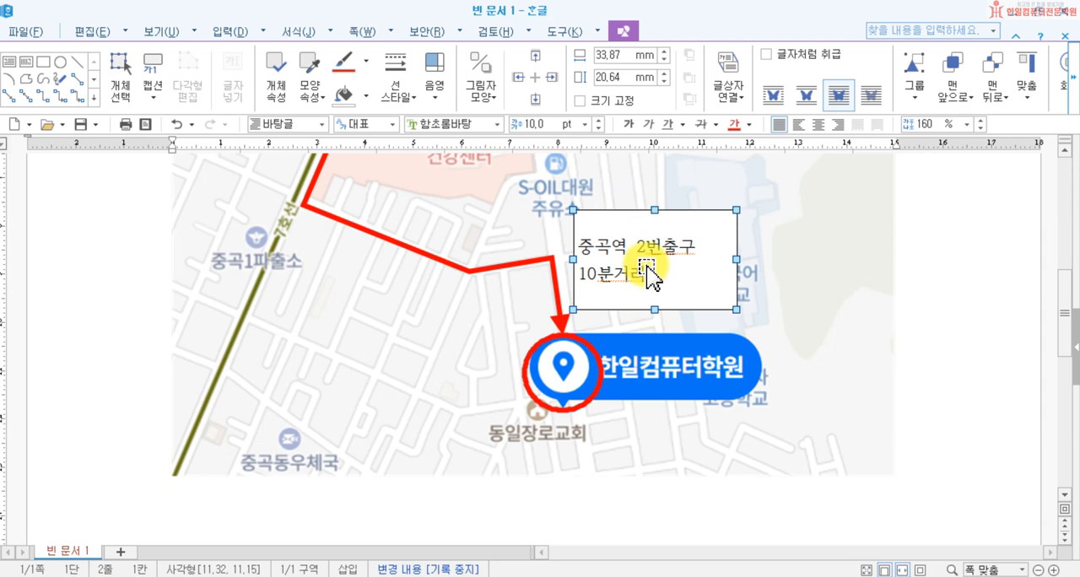
Step: Add the text 대원여고 맞은편 큰길가 below 10분거리 in the text box
{"action": "double_click", "coordinate": [639, 270]}
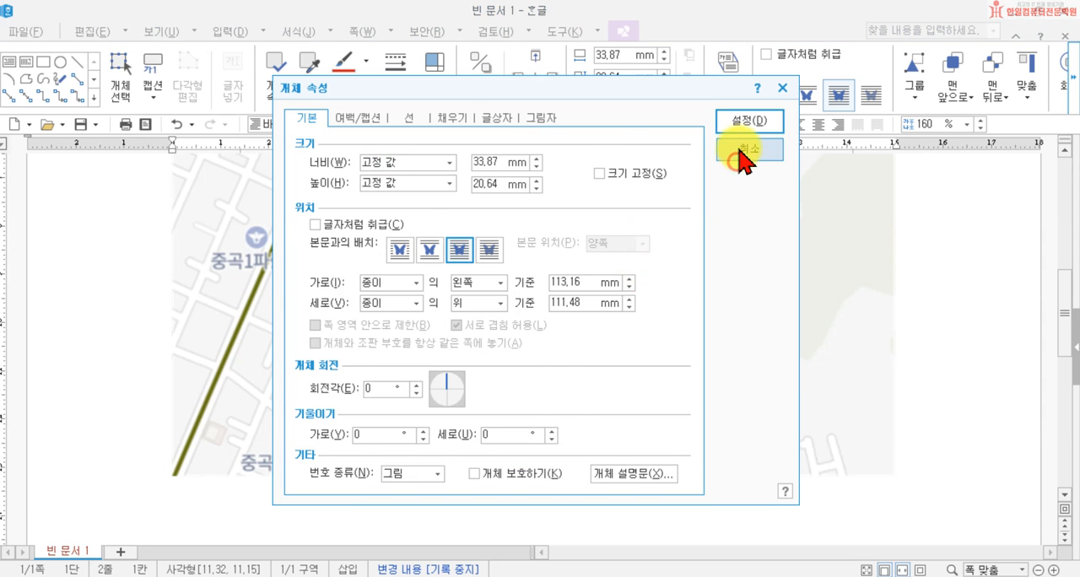
{"action": "left_click", "coordinate": [743, 150]}
{"action": "left_click", "coordinate": [672, 271]}
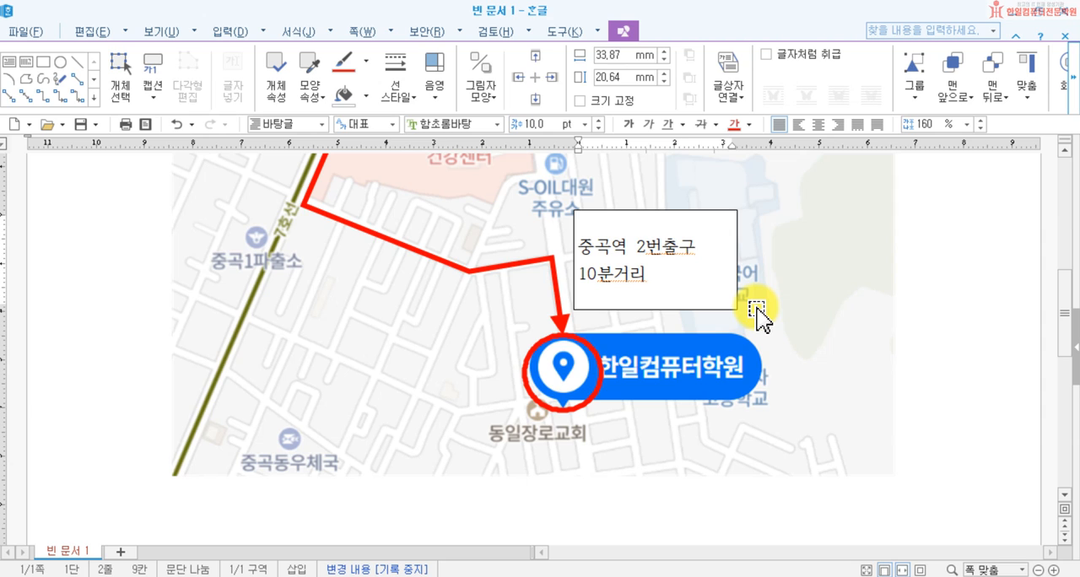
{"action": "key", "text": "Return"}
{"action": "type", "text": "댕"}
{"action": "type", "text": "원여고 맞은"}
{"action": "type", "text": "편 큰ㄱㄹ"}
{"action": "key", "text": "BackSpace"}
{"action": "key", "text": "BackSpace"}
{"action": "key", "text": "BackSpace"}
{"action": "type", "text": "큰ㄱ"}
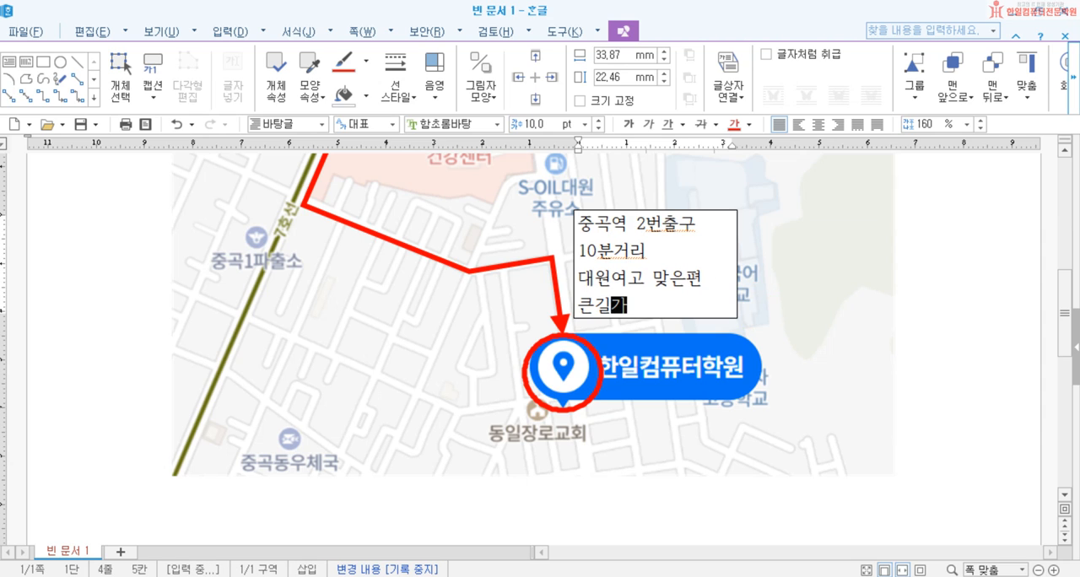
Step: Widen the text box to about 41 mm and join 큰길가 onto the same line as 대원여고 맞은편
{"action": "left_click", "coordinate": [701, 255]}
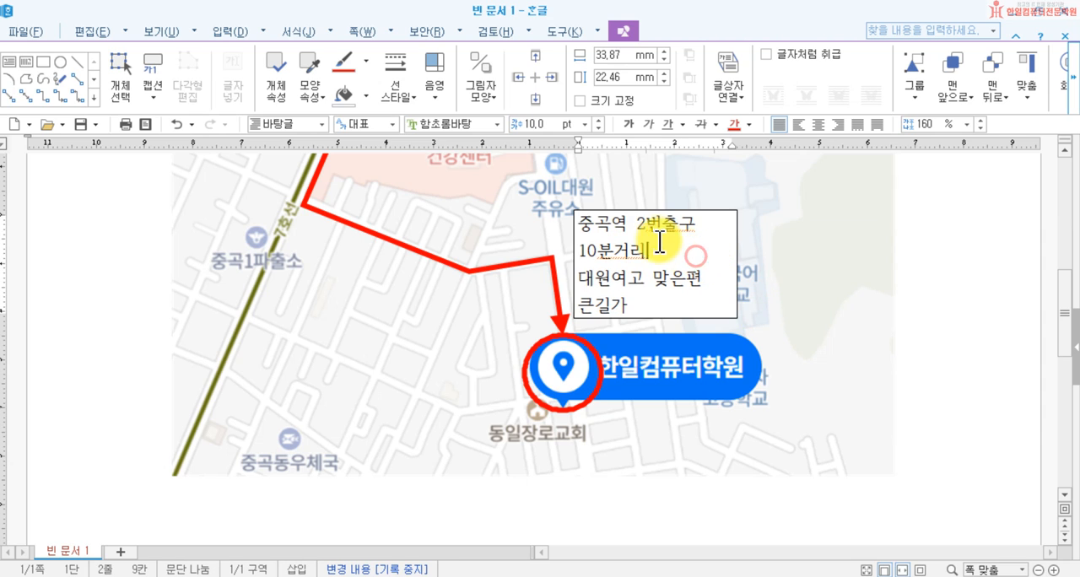
{"action": "left_click", "coordinate": [716, 218]}
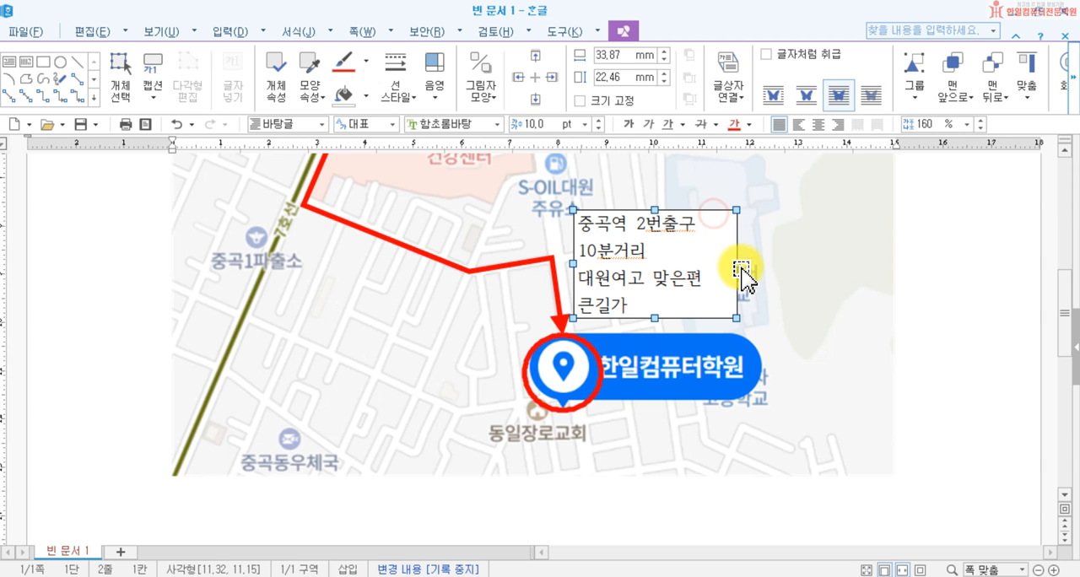
{"action": "left_click_drag", "start_coordinate": [737, 267], "coordinate": [773, 268]}
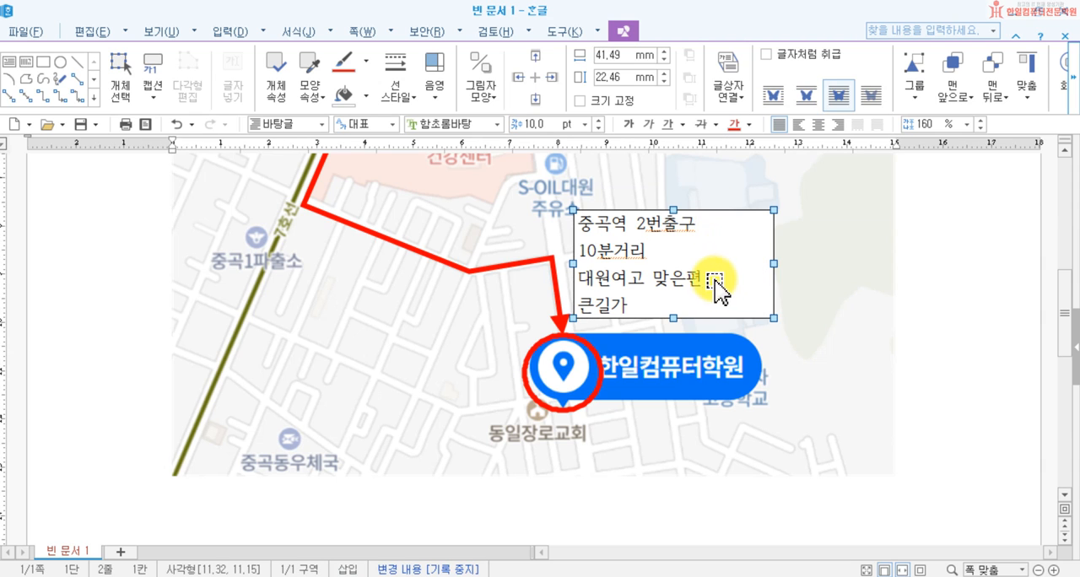
{"action": "left_click", "coordinate": [971, 301]}
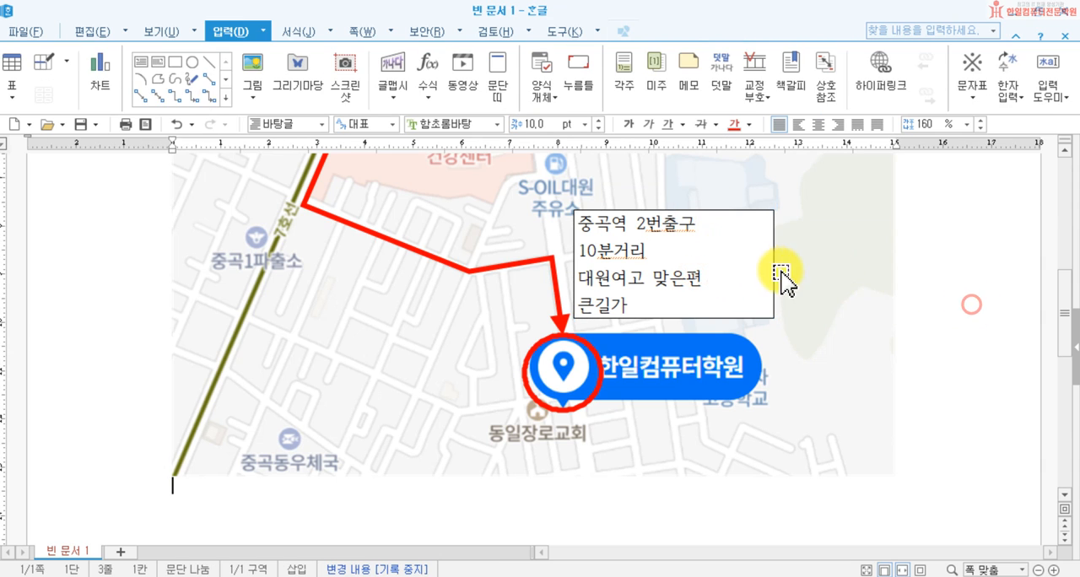
{"action": "left_click", "coordinate": [716, 274]}
{"action": "key", "text": "Delete"}
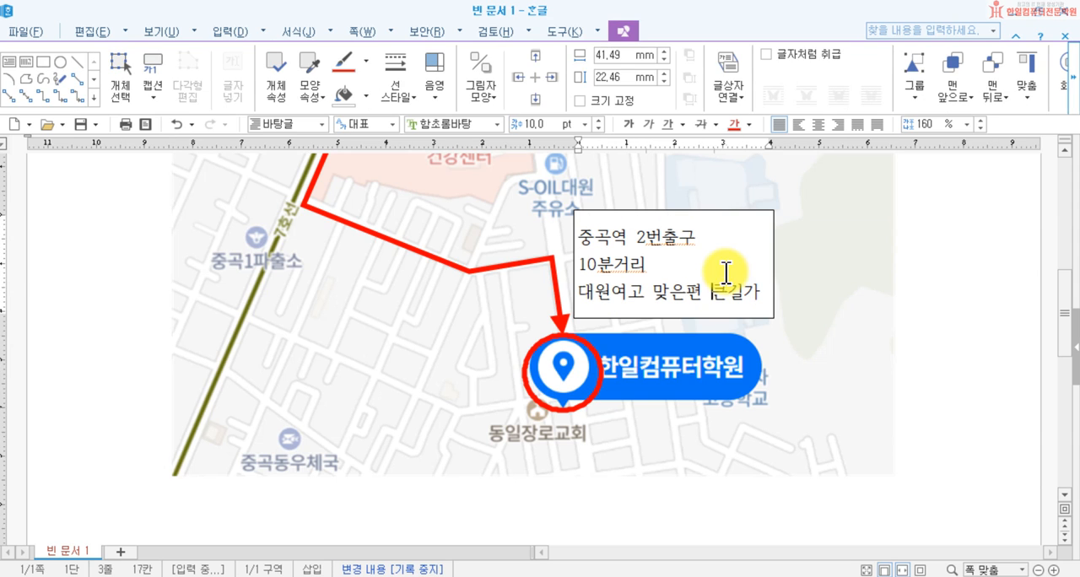
Step: Reduce the text box's height to about 18 mm to fit its three lines
{"action": "left_click", "coordinate": [675, 319]}
{"action": "left_click_drag", "start_coordinate": [673, 318], "coordinate": [675, 297]}
{"action": "mouse_move", "coordinate": [639, 211]}
{"action": "left_mouse_down"}
{"action": "mouse_move", "coordinate": [646, 245]}
{"action": "mouse_move", "coordinate": [646, 211]}
{"action": "left_mouse_up"}
Step: Move the text box to the area above the route's last corner, just beside 국립정신건강센터
{"action": "scroll", "coordinate": [771, 308], "scroll_direction": "up", "scroll_amount": 3}
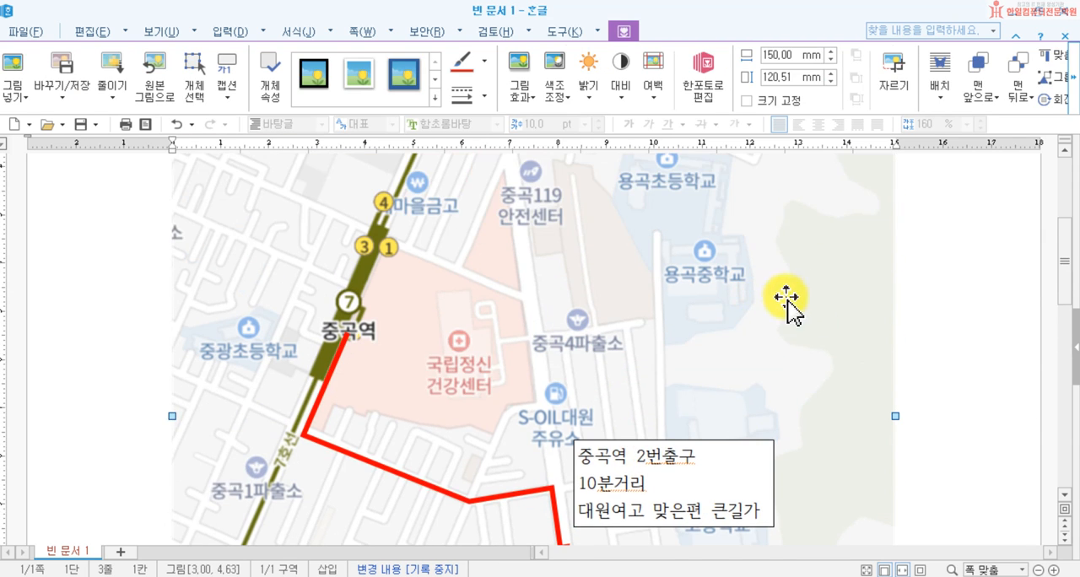
{"action": "left_click", "coordinate": [721, 376]}
{"action": "left_click_drag", "start_coordinate": [721, 364], "coordinate": [494, 434]}
{"action": "scroll", "coordinate": [537, 460], "scroll_direction": "down", "scroll_amount": 3}
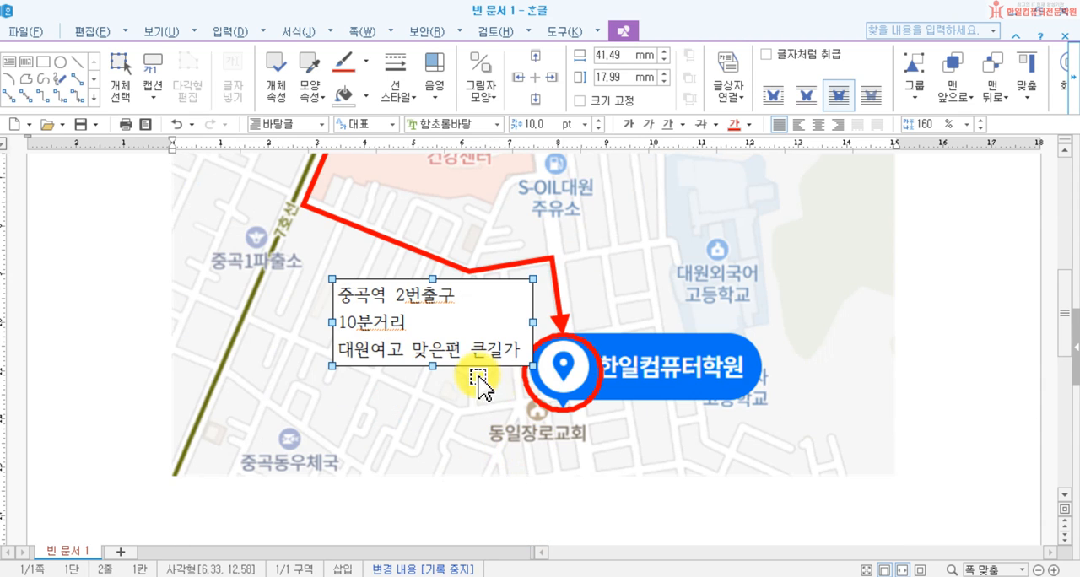
{"action": "scroll", "coordinate": [495, 354], "scroll_direction": "up", "scroll_amount": 3}
{"action": "left_click_drag", "start_coordinate": [484, 375], "coordinate": [679, 254]}
{"action": "scroll", "coordinate": [768, 329], "scroll_direction": "up", "scroll_amount": 5}
{"action": "scroll", "coordinate": [764, 334], "scroll_direction": "down", "scroll_amount": 5}
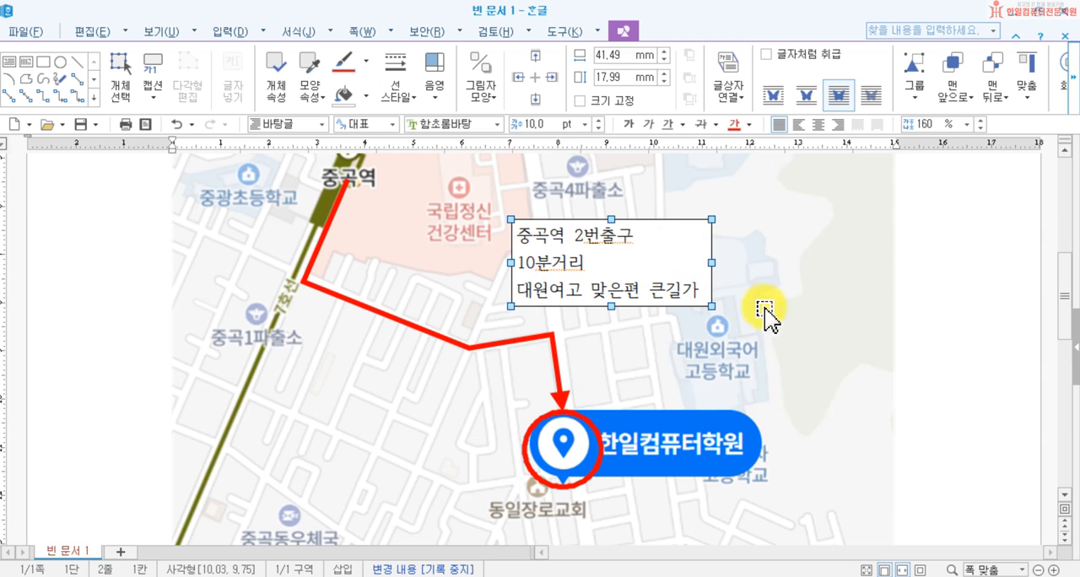
{"action": "scroll", "coordinate": [929, 371], "scroll_direction": "up", "scroll_amount": 2}
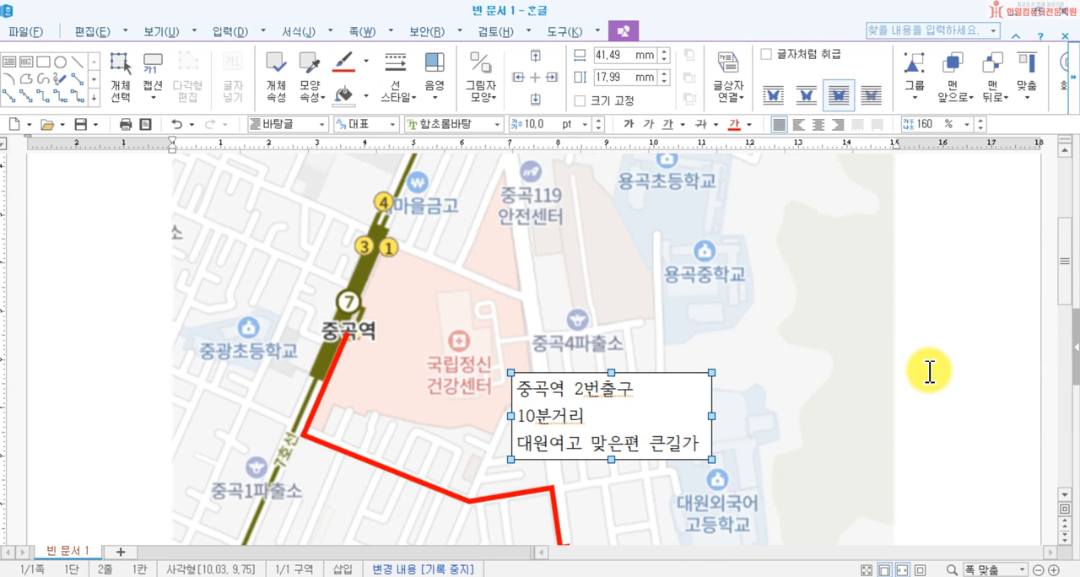
{"action": "left_click_drag", "start_coordinate": [662, 405], "coordinate": [663, 417]}
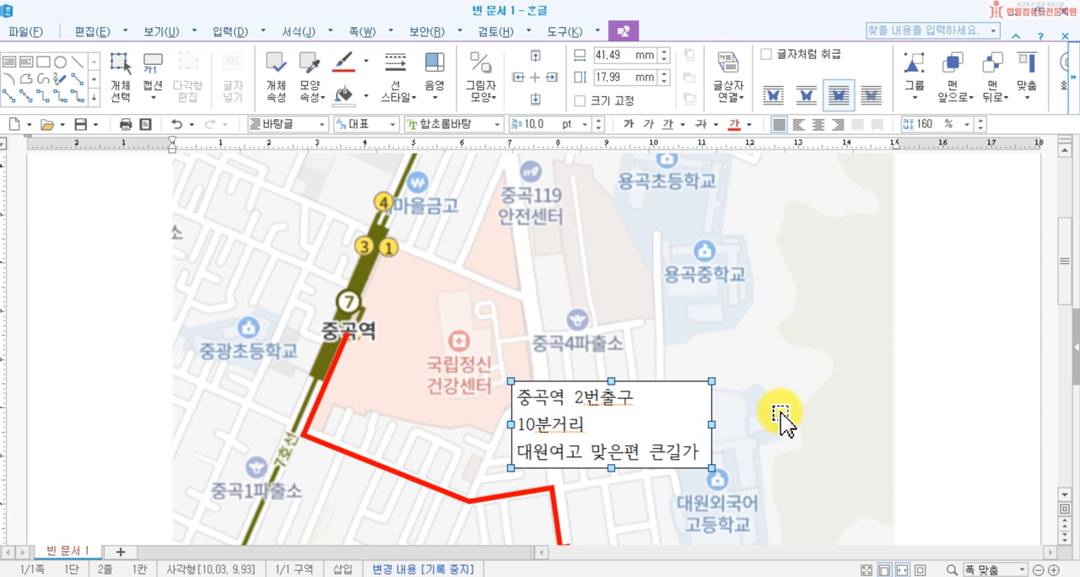
Step: Set the font of all three lines in the text box to 한컴 윤체 M
{"action": "left_click", "coordinate": [942, 363]}
{"action": "left_click_drag", "start_coordinate": [524, 399], "coordinate": [709, 452]}
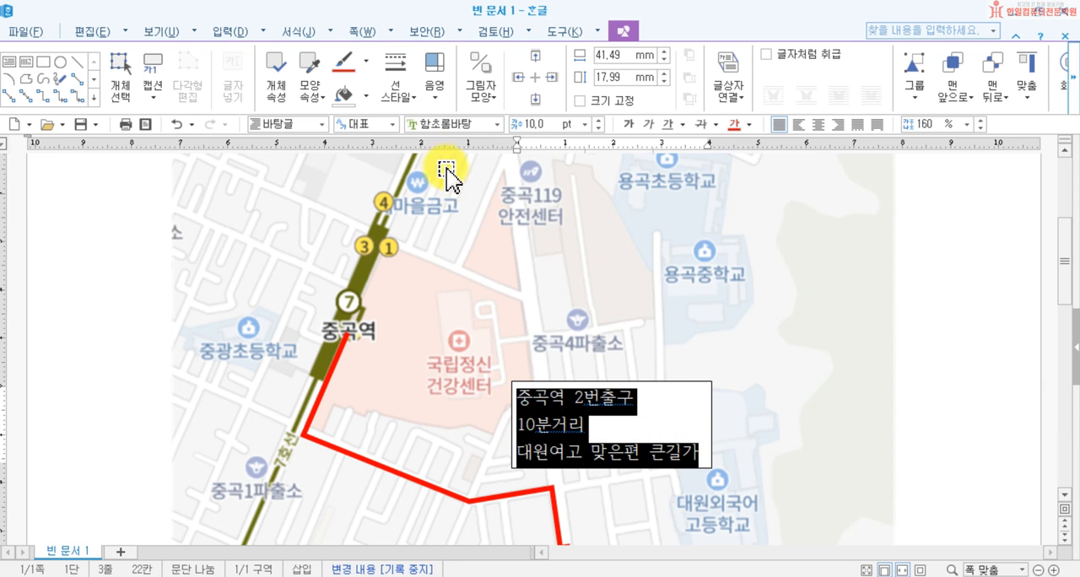
{"action": "left_click", "coordinate": [501, 124]}
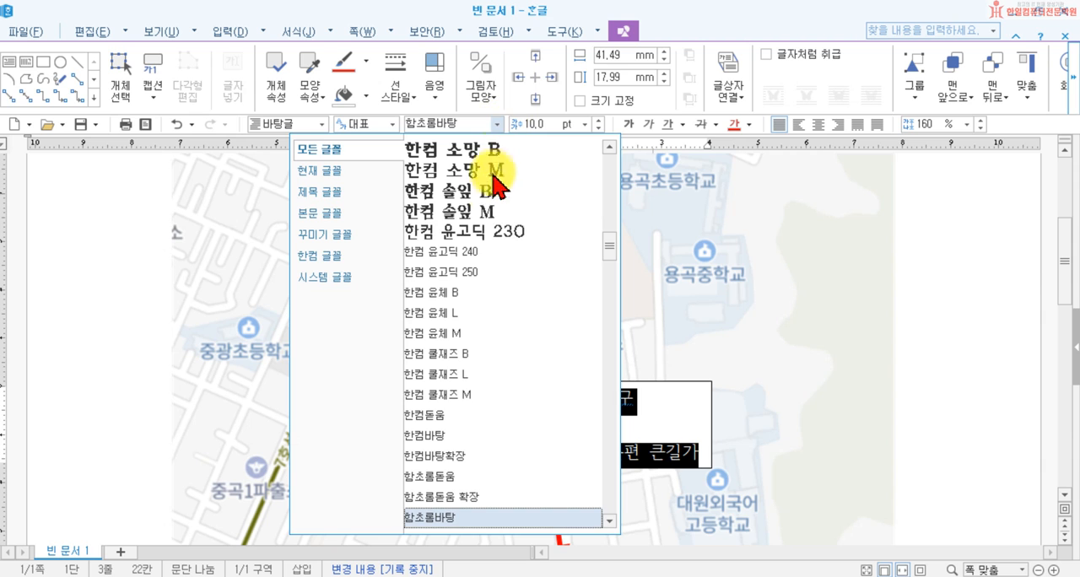
{"action": "left_click", "coordinate": [478, 334]}
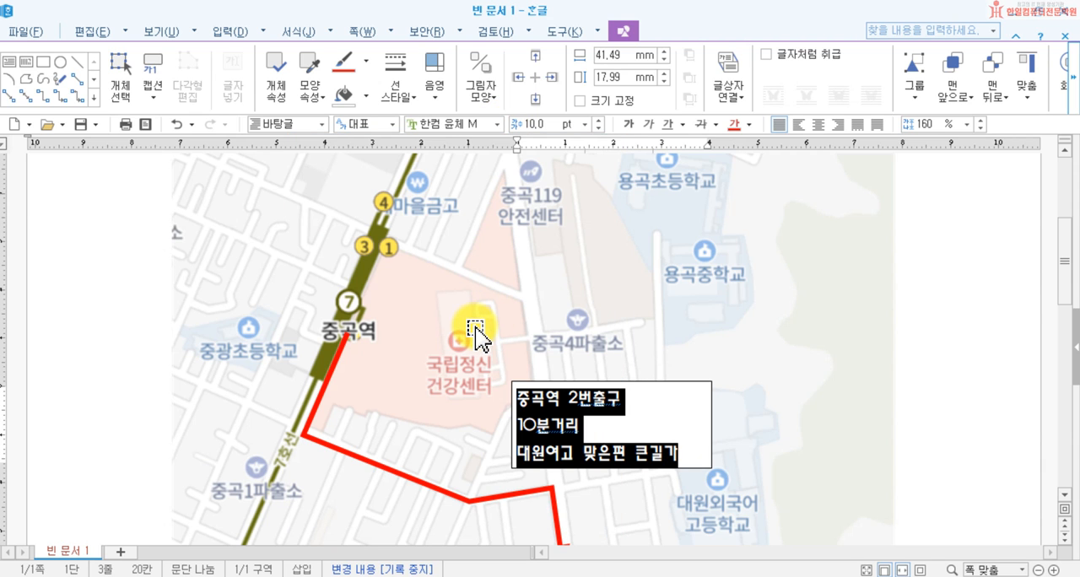
Step: Colour the text 10분거리 in the text box red
{"action": "left_click", "coordinate": [646, 438]}
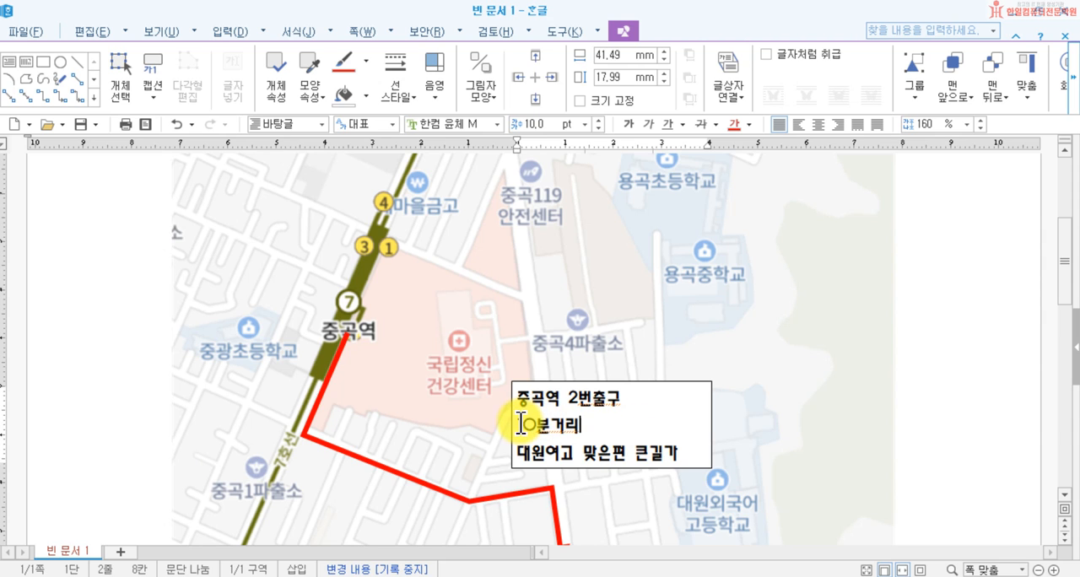
{"action": "left_click_drag", "start_coordinate": [580, 426], "coordinate": [511, 426]}
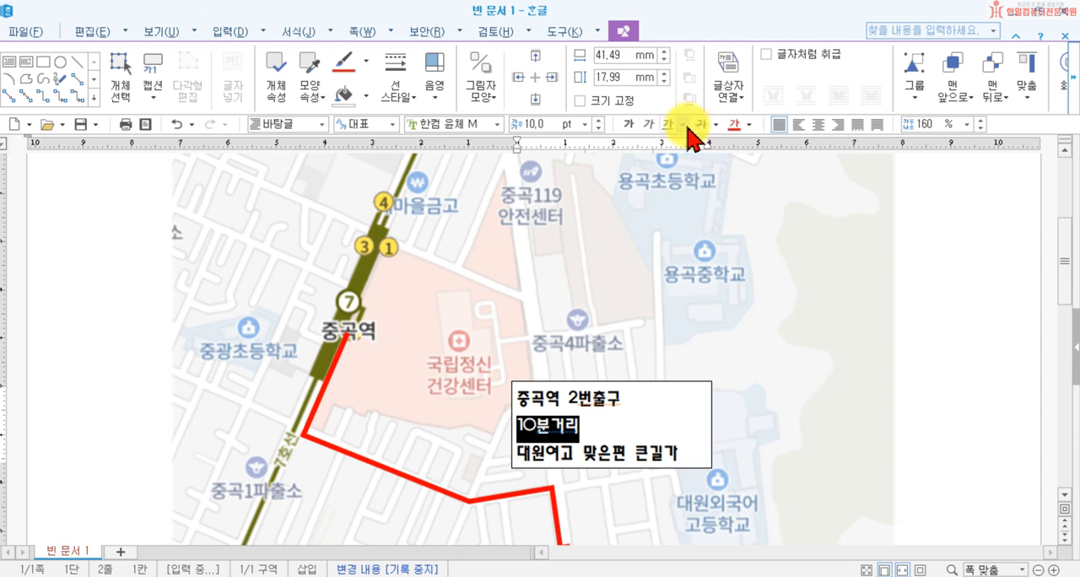
{"action": "left_click", "coordinate": [735, 126]}
{"action": "left_click", "coordinate": [623, 402]}
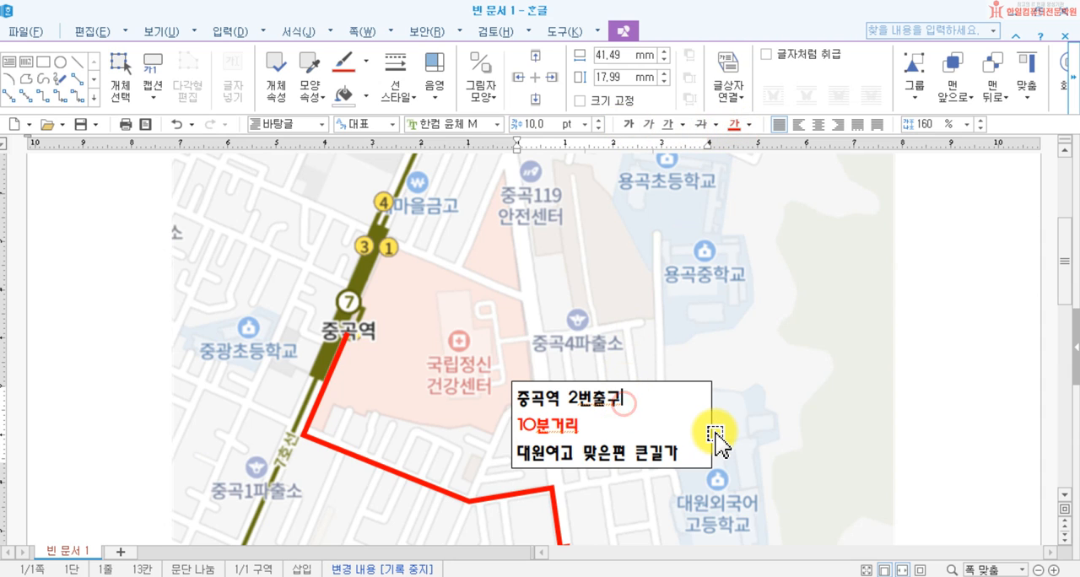
Step: Join 10분거리 onto the text box's first line and colour that whole line red
{"action": "key", "text": "Delete"}
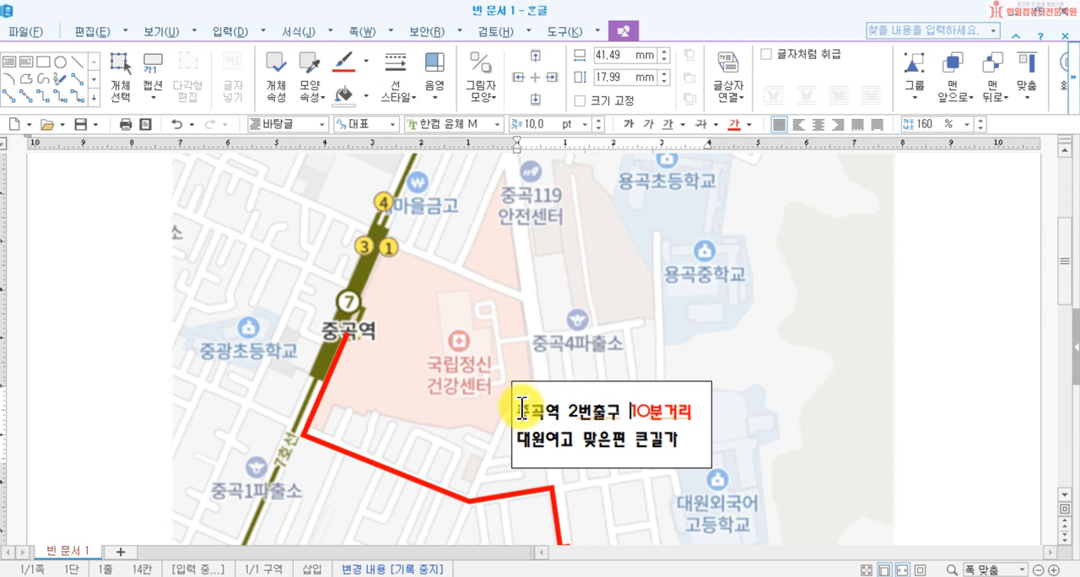
{"action": "left_click_drag", "start_coordinate": [520, 412], "coordinate": [695, 413]}
{"action": "left_click", "coordinate": [736, 123]}
{"action": "left_click", "coordinate": [997, 370]}
Step: Shrink the text box to about 39 × 14 mm around its two lines and move it slightly lower, above the route's last corner
{"action": "scroll", "coordinate": [697, 468], "scroll_direction": "down", "scroll_amount": 3}
{"action": "left_click", "coordinate": [705, 406]}
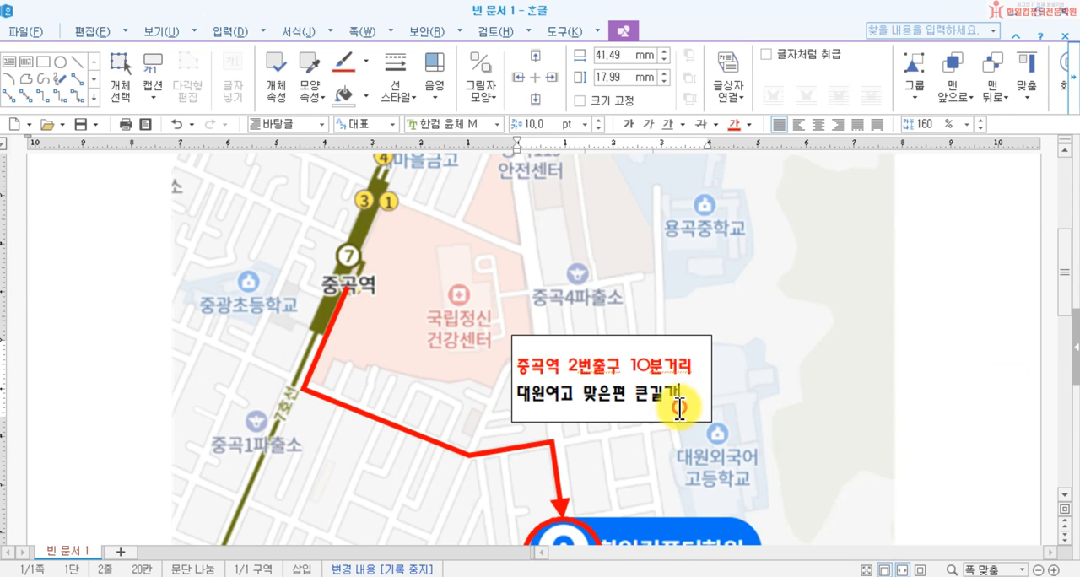
{"action": "left_click_drag", "start_coordinate": [711, 424], "coordinate": [701, 405]}
{"action": "left_click_drag", "start_coordinate": [574, 341], "coordinate": [569, 355]}
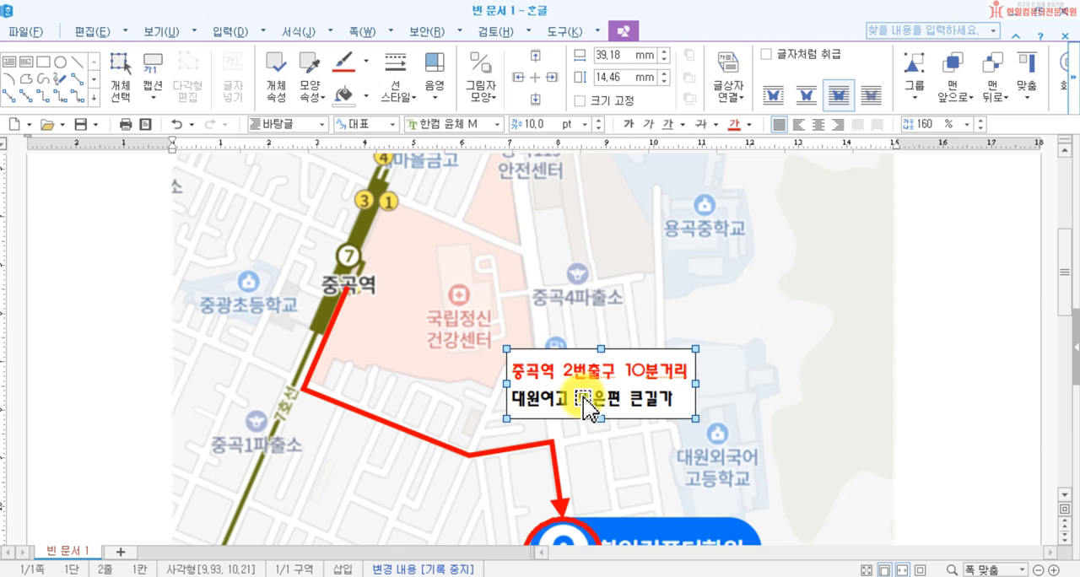
Step: Set the text box's fill to 색 없음
{"action": "left_click", "coordinate": [368, 99]}
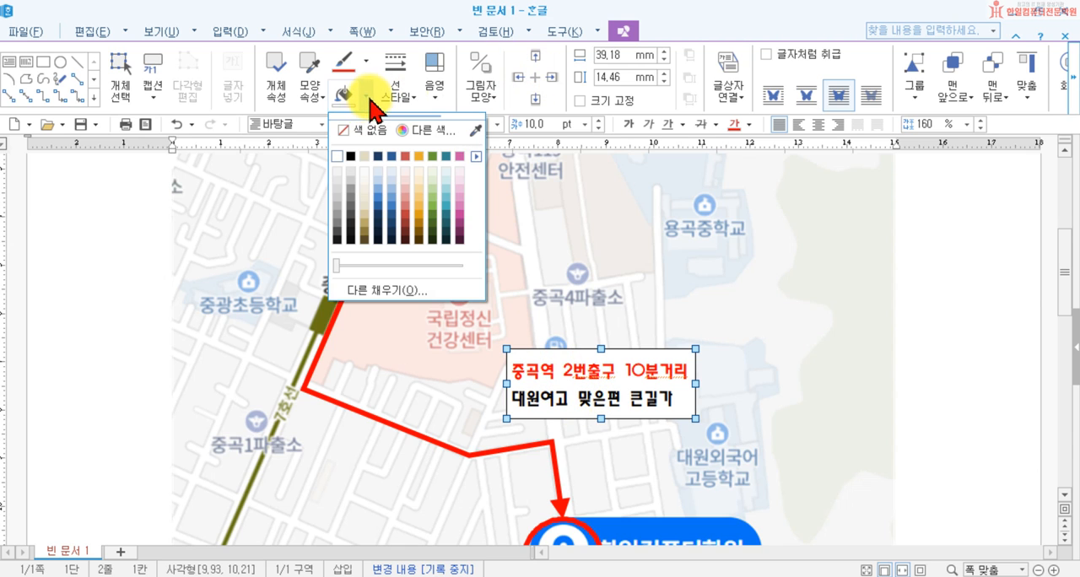
{"action": "left_click", "coordinate": [368, 99]}
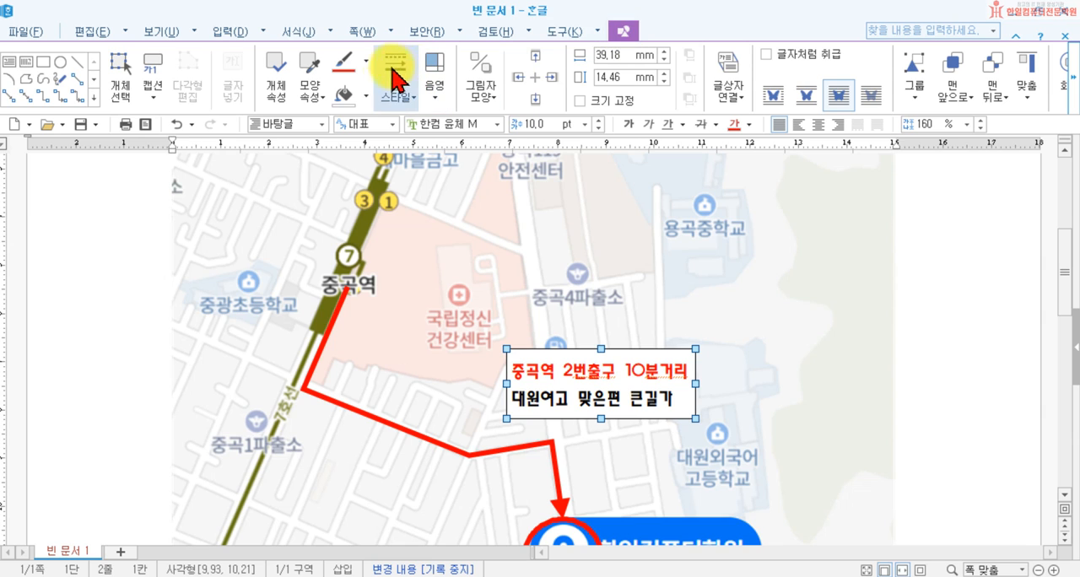
{"action": "left_click", "coordinate": [367, 96]}
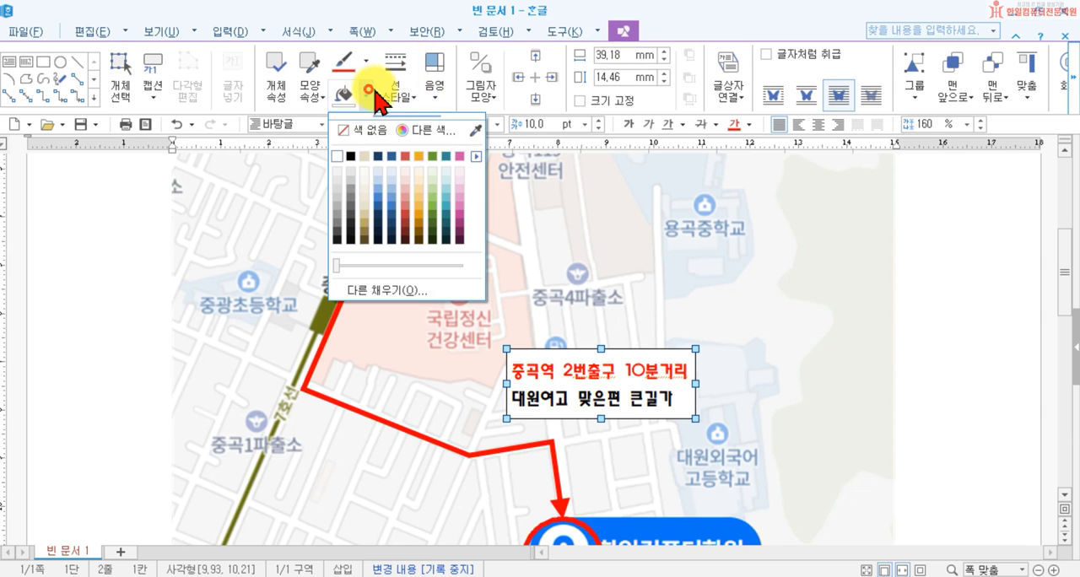
{"action": "left_click", "coordinate": [362, 132]}
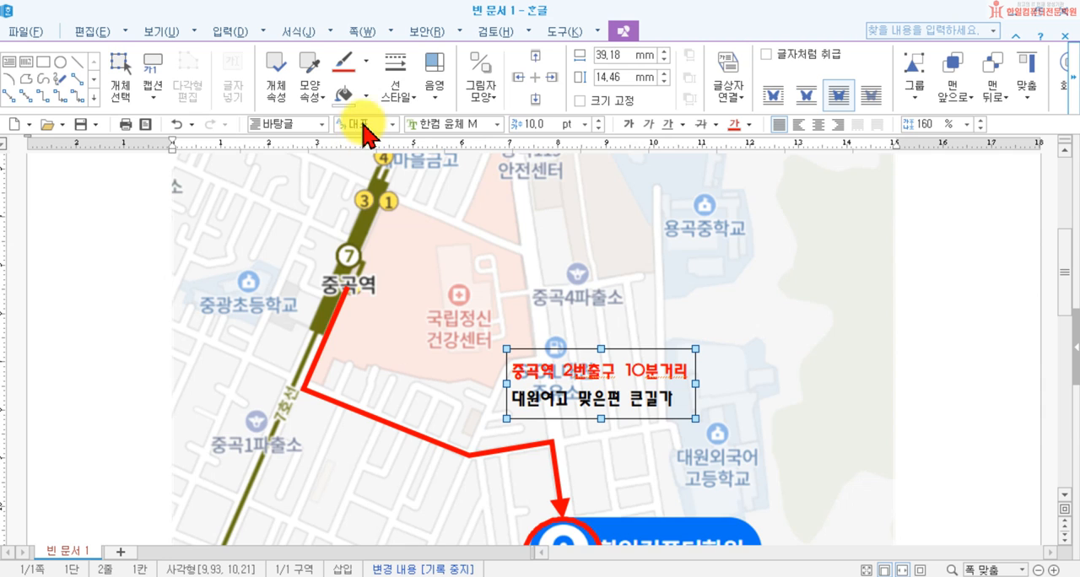
Step: Switch the fill colour palette to the 오피스 theme and fill the text box with 노랑 (RGB 255,255,0)
{"action": "left_click", "coordinate": [368, 99]}
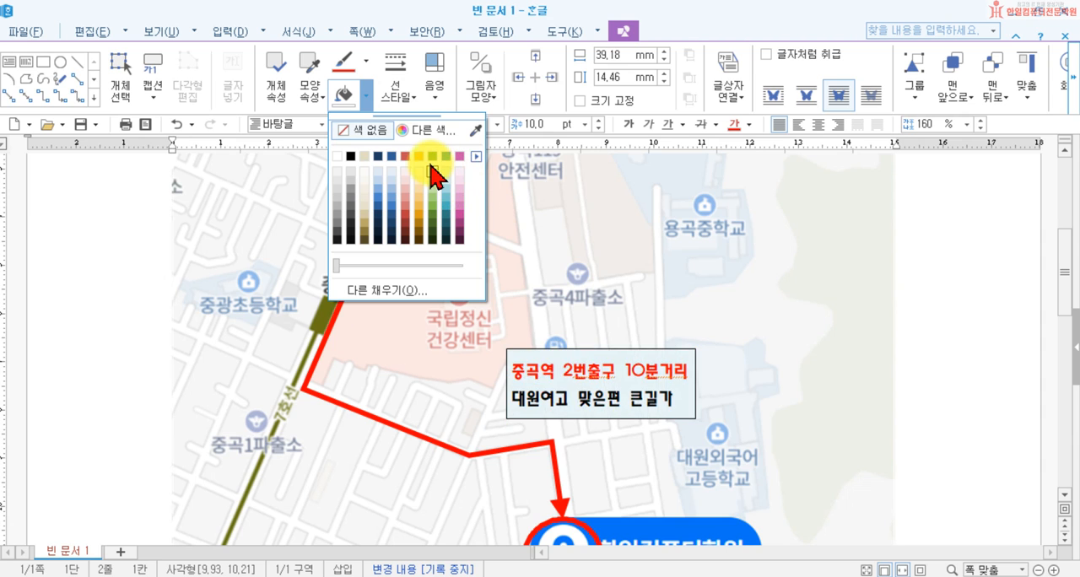
{"action": "left_click", "coordinate": [477, 156]}
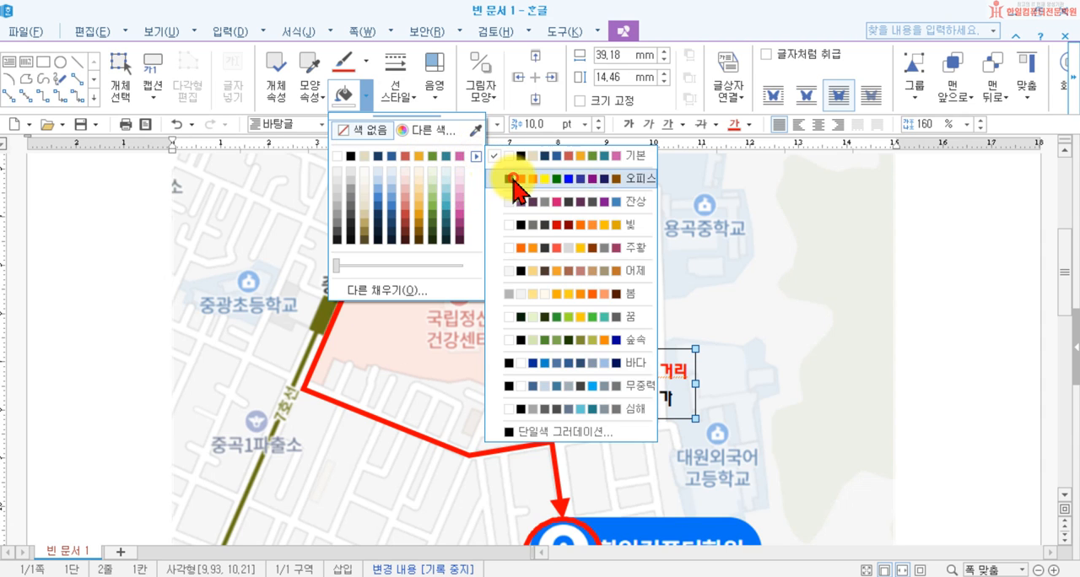
{"action": "left_click", "coordinate": [499, 162]}
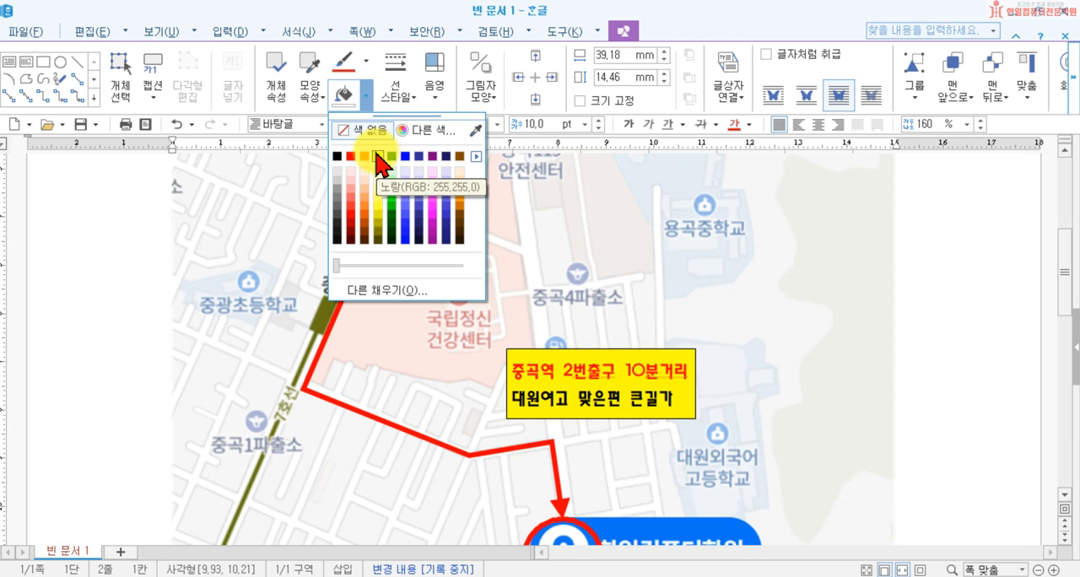
{"action": "left_click", "coordinate": [377, 156]}
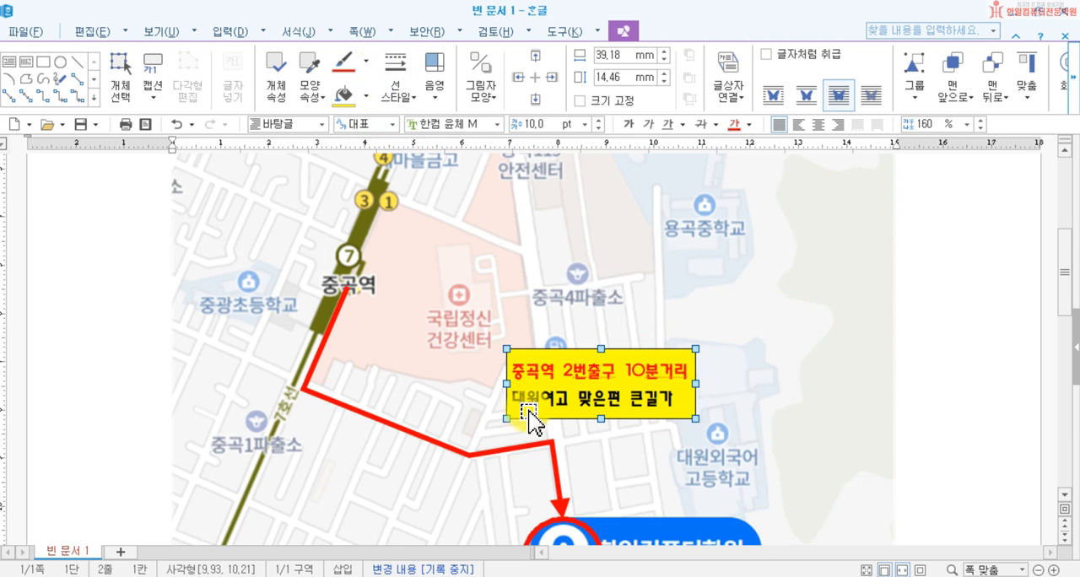
Step: Set the text box's outline colour to 빨강 (RGB 255,0,0)
{"action": "left_click", "coordinate": [364, 52]}
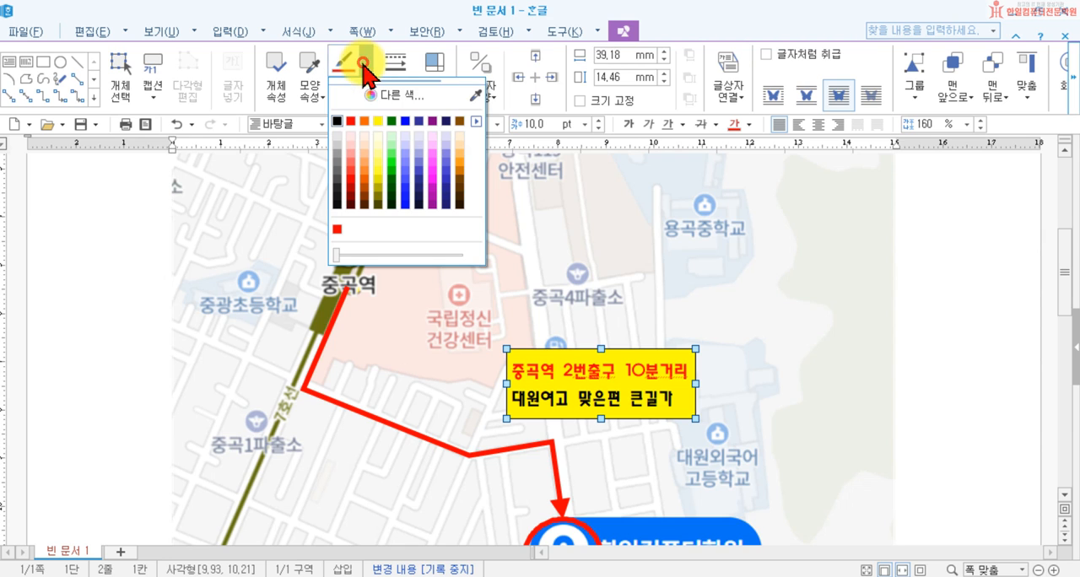
{"action": "left_click", "coordinate": [354, 122]}
{"action": "left_click", "coordinate": [364, 61]}
{"action": "left_click", "coordinate": [365, 61]}
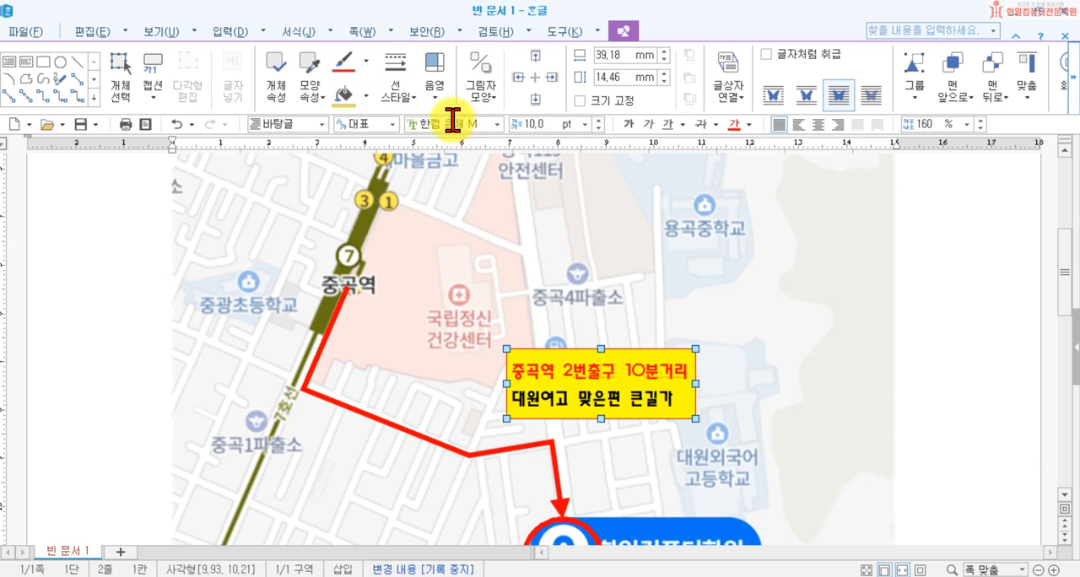
Step: Set the text box's line type to none so it has no border
{"action": "left_click", "coordinate": [400, 89]}
{"action": "mouse_move", "coordinate": [406, 128]}
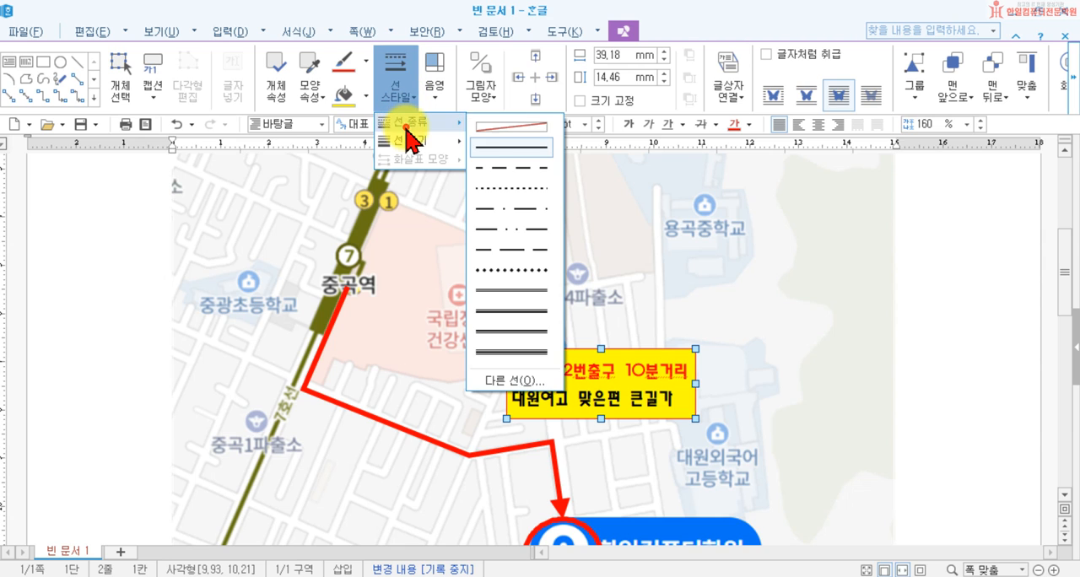
{"action": "left_click", "coordinate": [493, 135]}
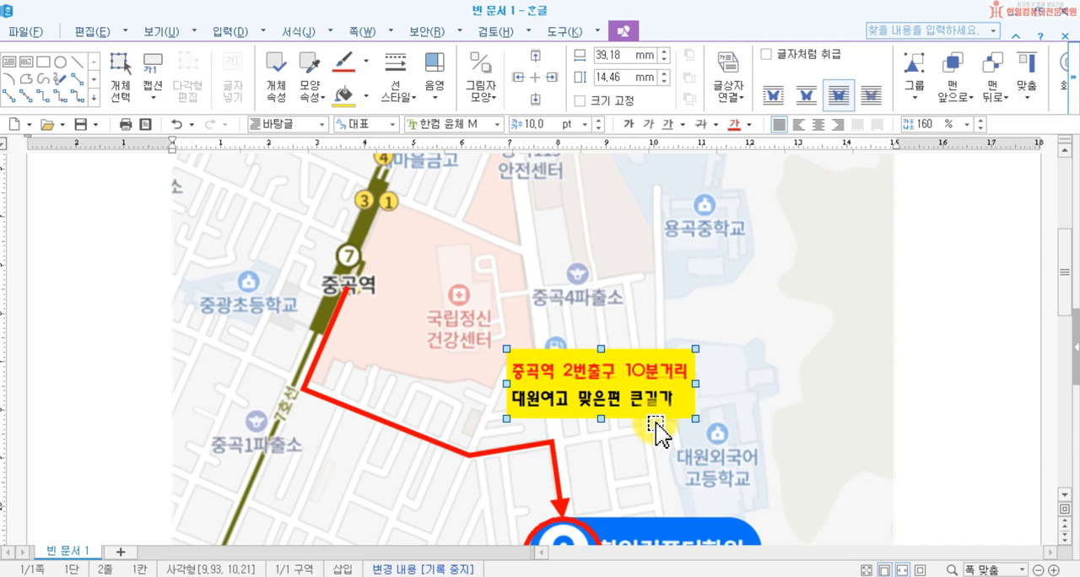
Step: Examine the map with its route, circled marker and yellow text box at 90% zoom
{"action": "scroll", "coordinate": [658, 426], "scroll_direction": "up", "scroll_amount": 1}
{"action": "scroll", "coordinate": [655, 425], "scroll_direction": "down", "scroll_amount": 1}
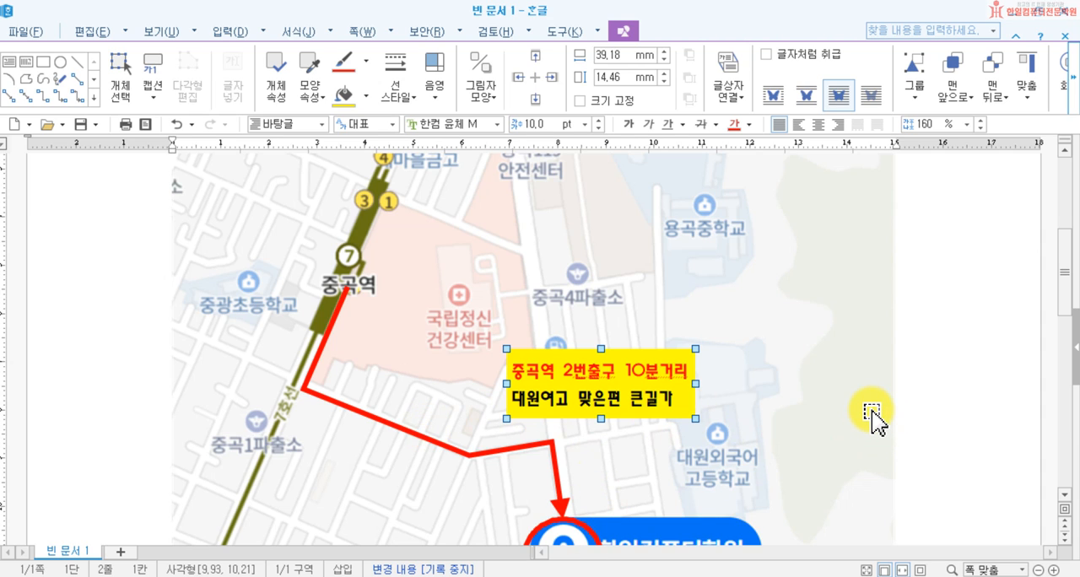
{"action": "left_click", "coordinate": [1039, 571]}
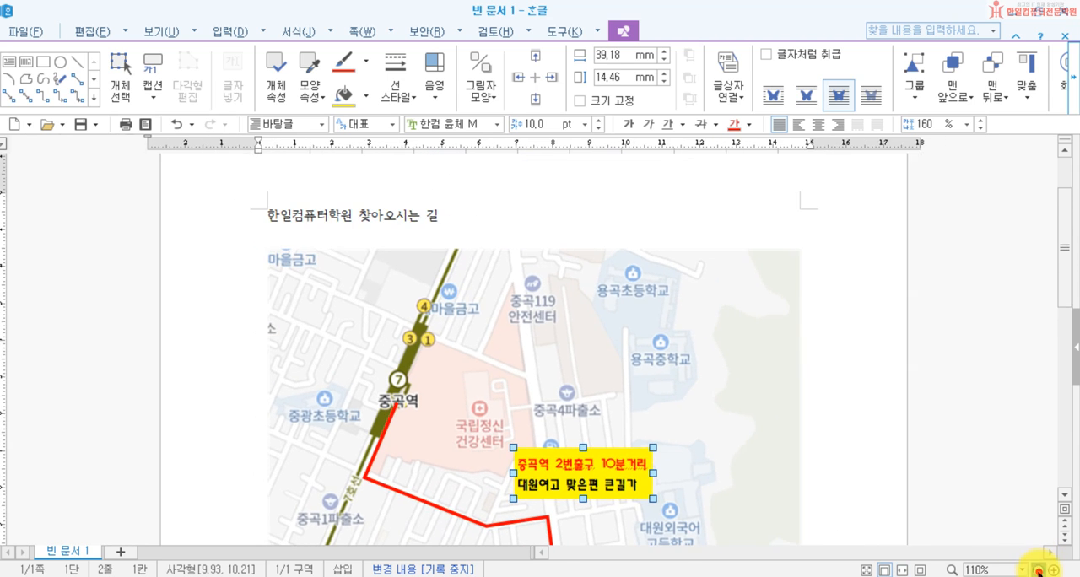
{"action": "left_click", "coordinate": [1038, 571]}
{"action": "scroll", "coordinate": [976, 518], "scroll_direction": "down", "scroll_amount": 3}
{"action": "scroll", "coordinate": [911, 466], "scroll_direction": "up", "scroll_amount": 3}
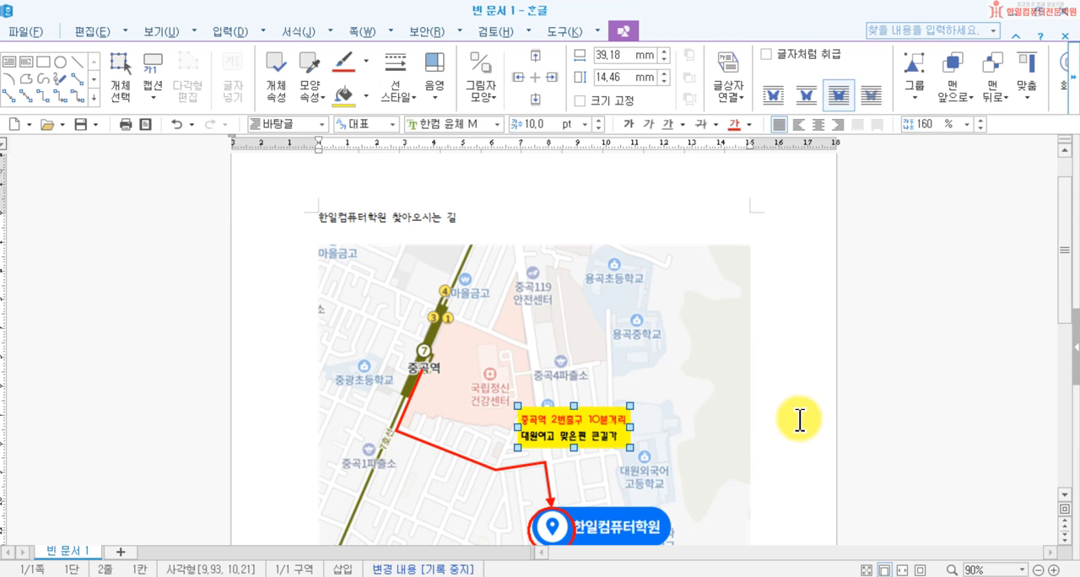
{"action": "scroll", "coordinate": [759, 419], "scroll_direction": "down", "scroll_amount": 3}
{"action": "scroll", "coordinate": [719, 410], "scroll_direction": "up", "scroll_amount": 2}
Step: Try reducing only the map picture's height to about 93 mm, undo the resize and deselect the picture
{"action": "left_click", "coordinate": [713, 395]}
{"action": "scroll", "coordinate": [675, 413], "scroll_direction": "down", "scroll_amount": 1}
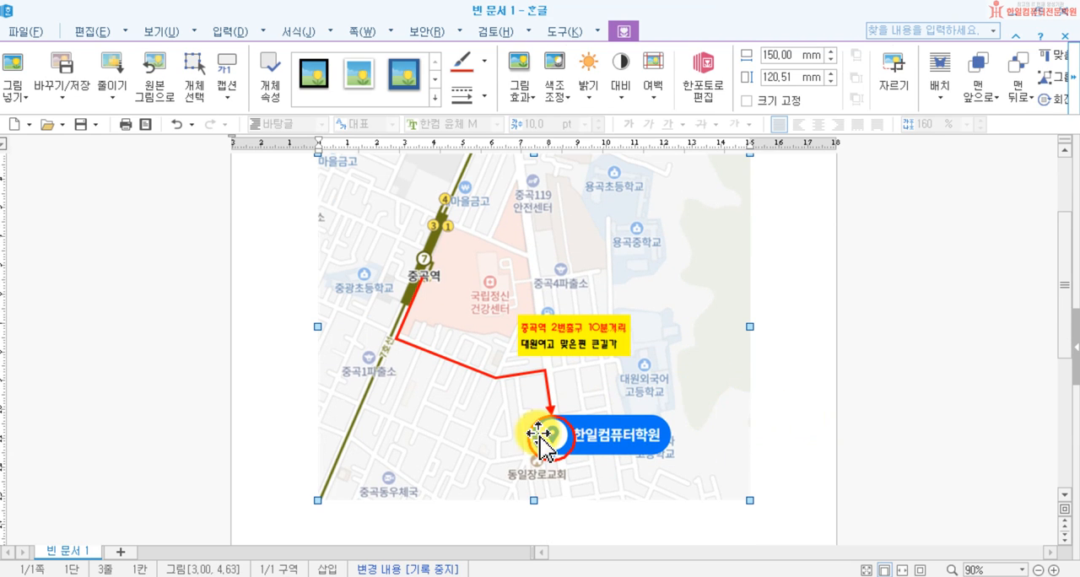
{"action": "left_click_drag", "start_coordinate": [533, 502], "coordinate": [533, 423]}
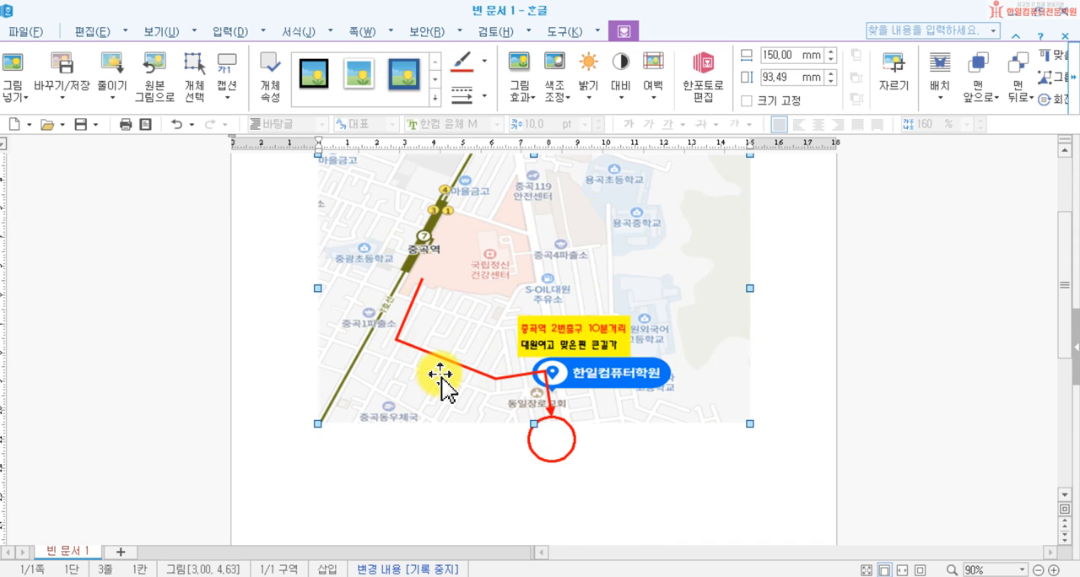
{"action": "key", "text": "ctrl+z"}
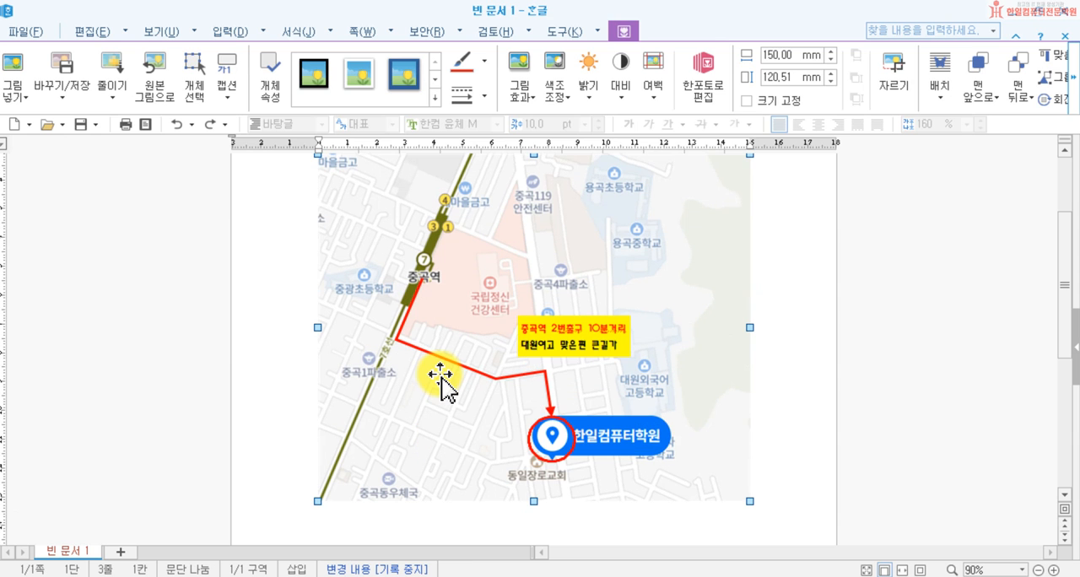
{"action": "left_click", "coordinate": [798, 438]}
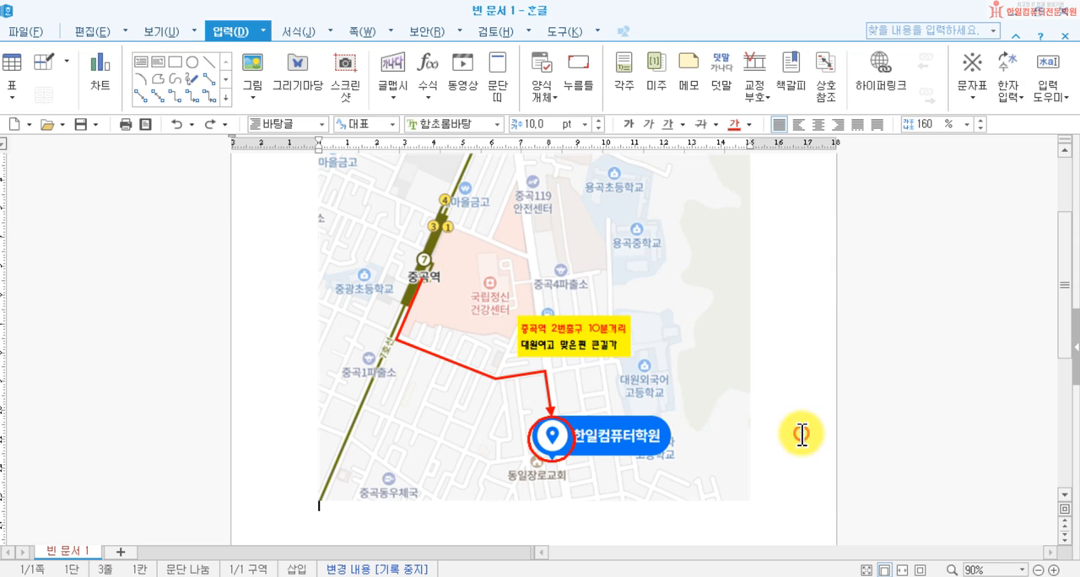
Step: Turn on object selection and select the map picture, red route, circle and text box together
{"action": "scroll", "coordinate": [585, 321], "scroll_direction": "up", "scroll_amount": 3}
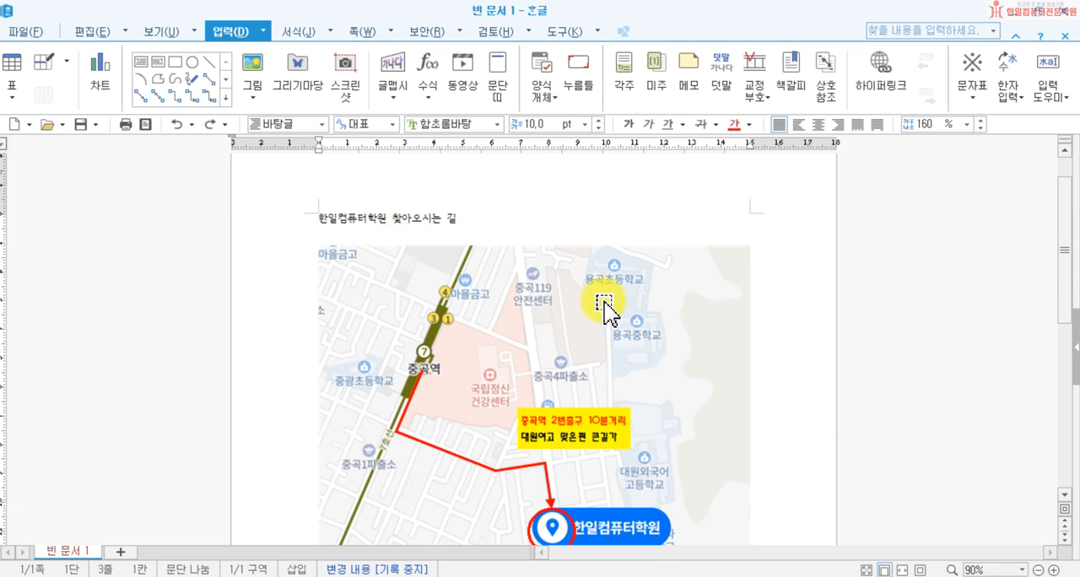
{"action": "scroll", "coordinate": [707, 364], "scroll_direction": "down", "scroll_amount": 3}
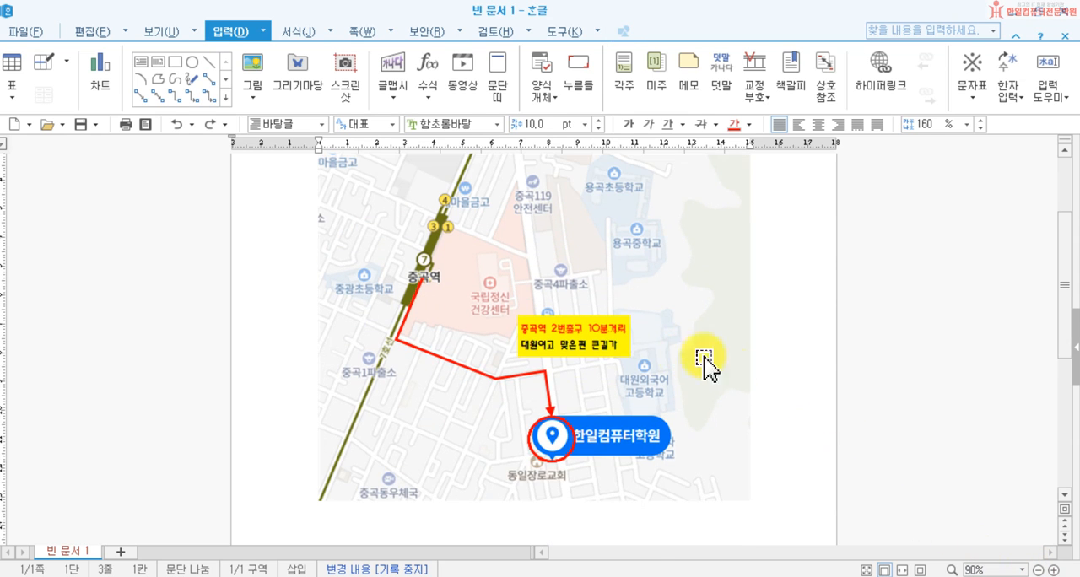
{"action": "left_click", "coordinate": [1038, 571]}
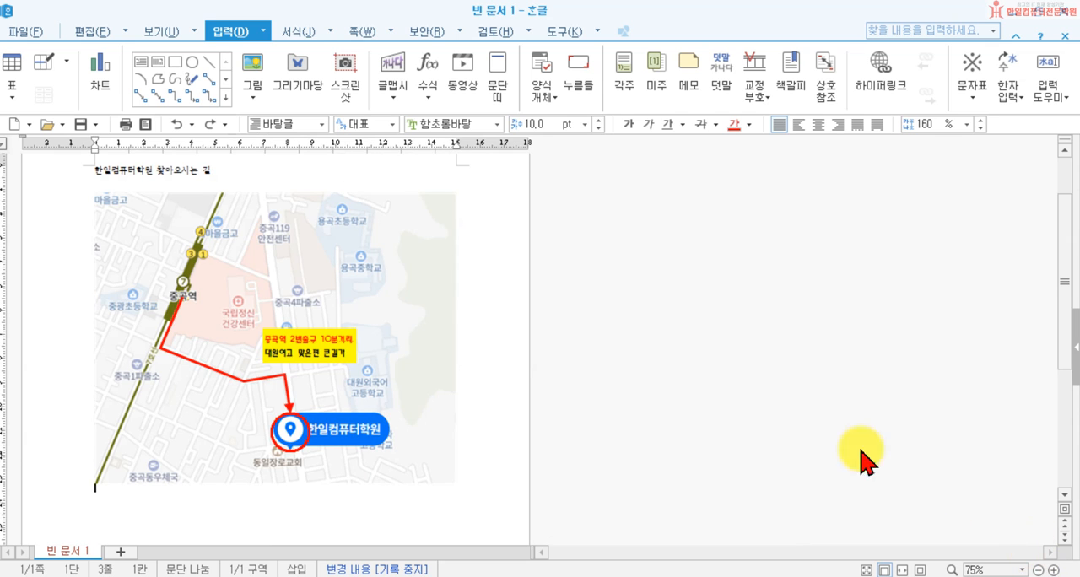
{"action": "left_click", "coordinate": [1054, 572]}
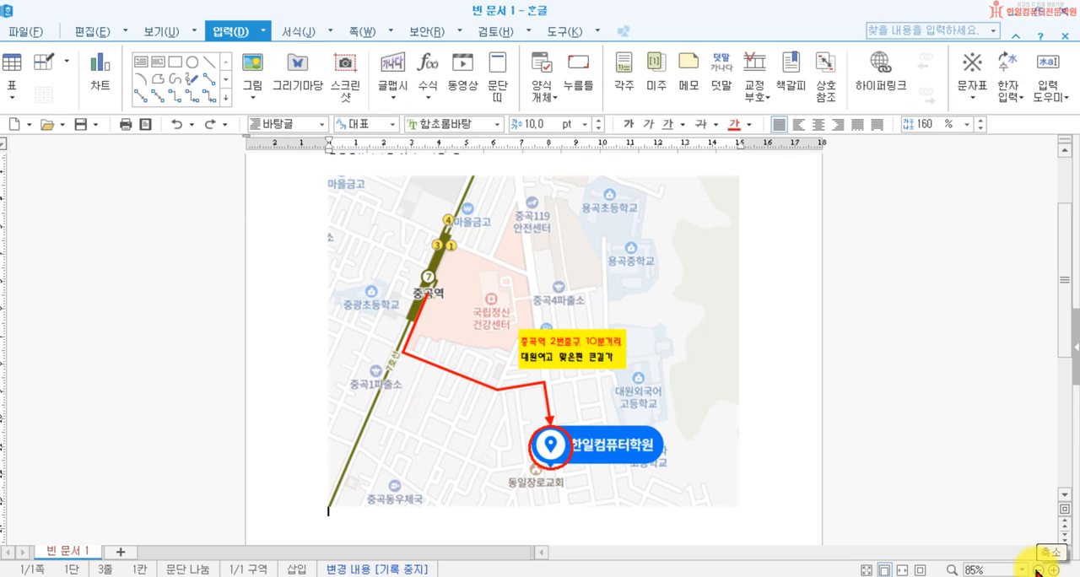
{"action": "left_click", "coordinate": [1037, 571]}
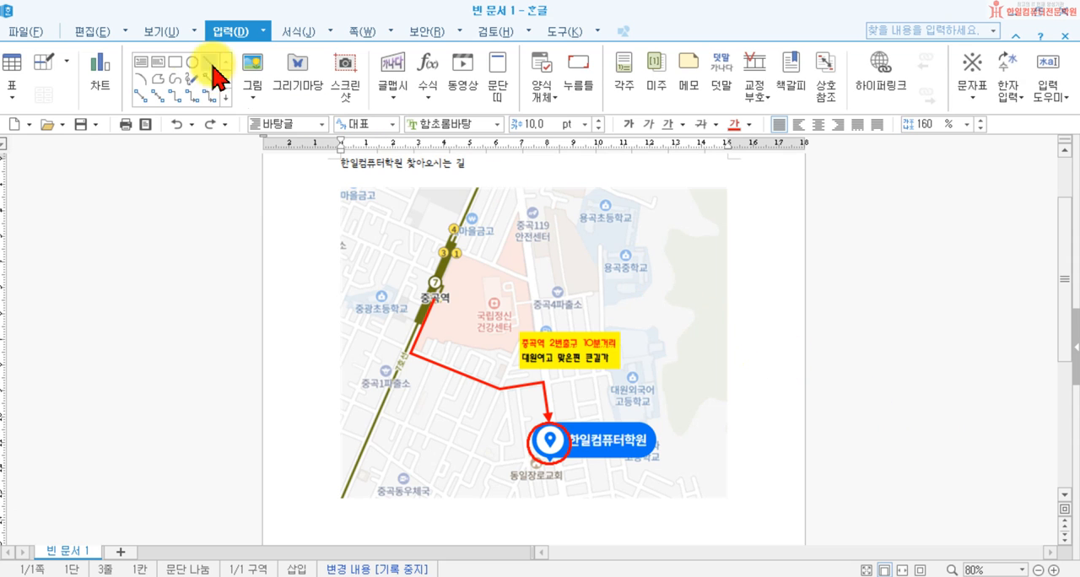
{"action": "left_click", "coordinate": [91, 32]}
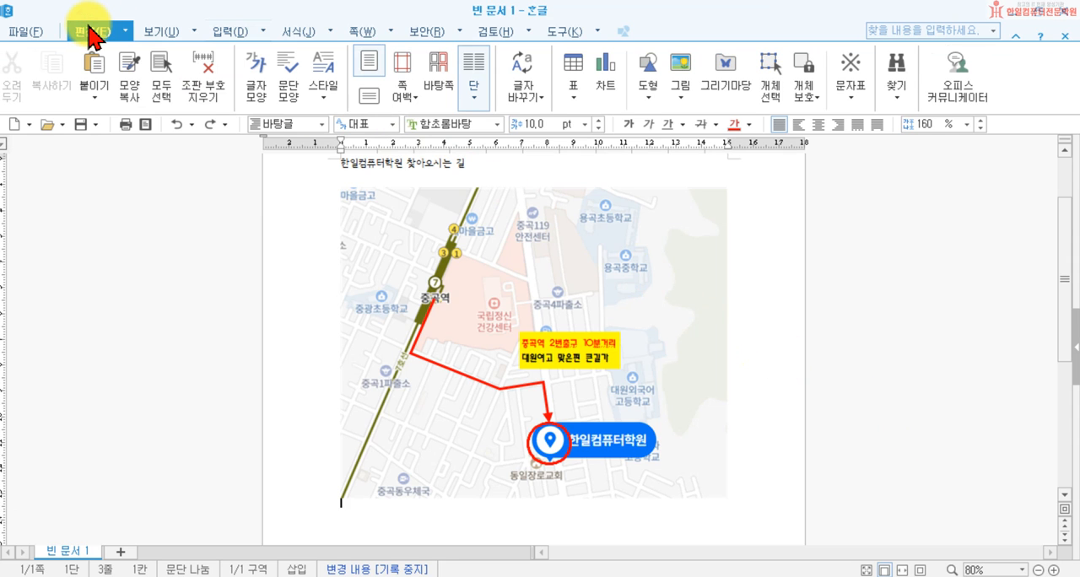
{"action": "left_click", "coordinate": [777, 84]}
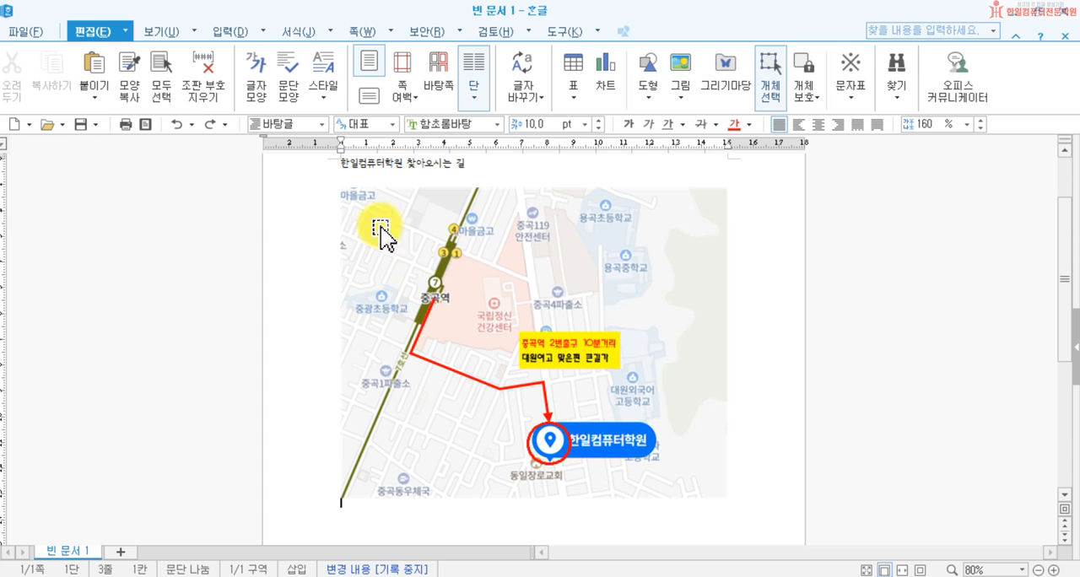
{"action": "left_click_drag", "start_coordinate": [286, 173], "coordinate": [782, 512]}
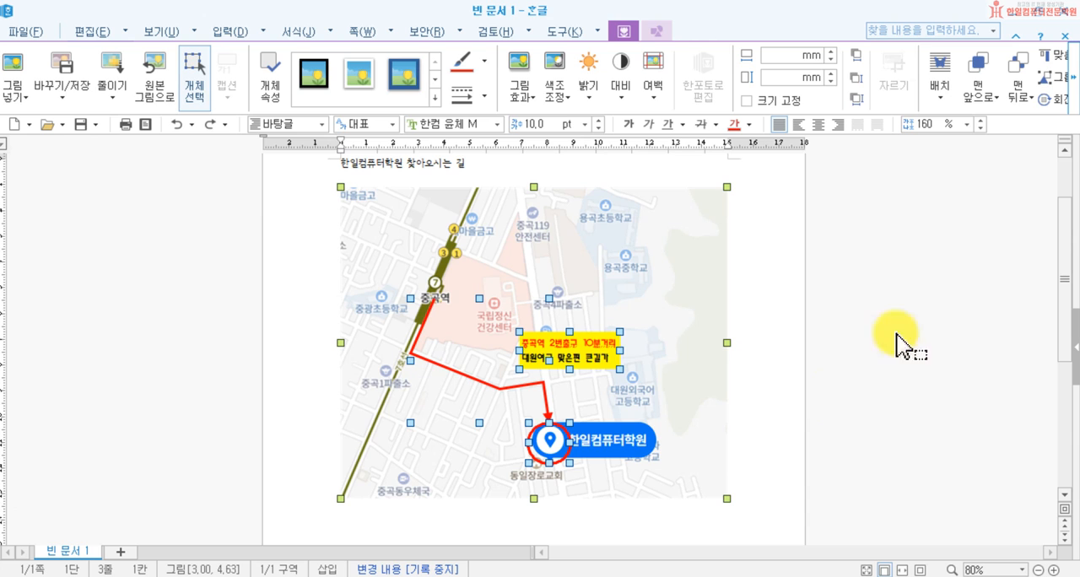
{"action": "left_click", "coordinate": [1072, 99]}
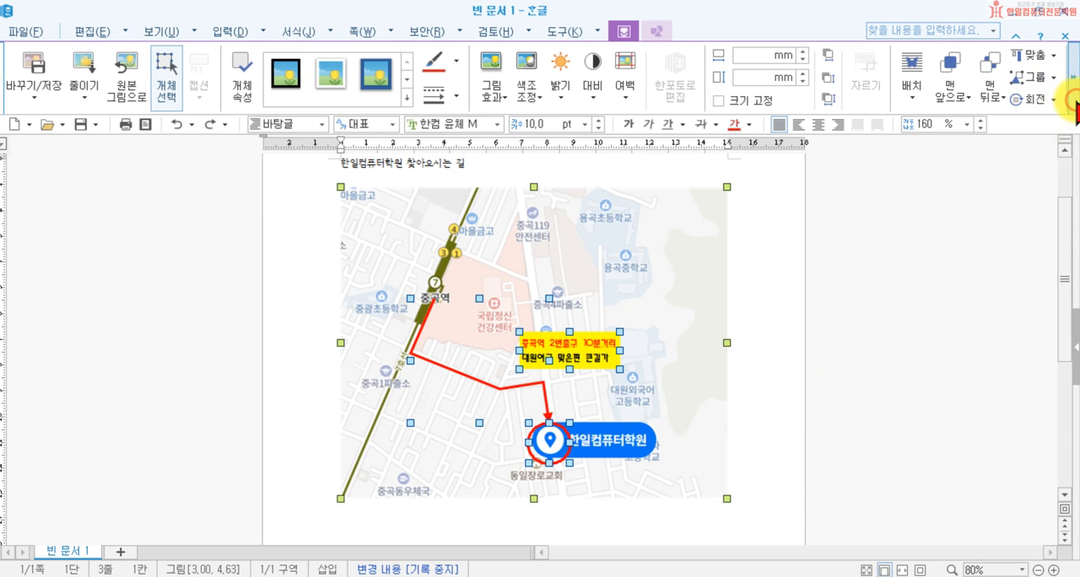
{"action": "left_click", "coordinate": [1037, 77]}
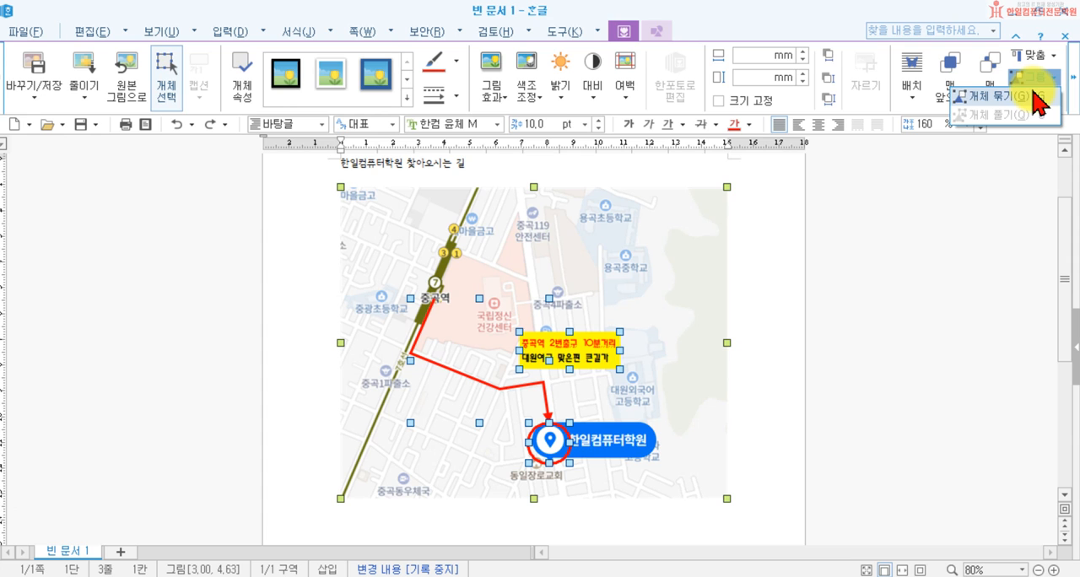
{"action": "left_click", "coordinate": [921, 279]}
Step: Group the map picture, red route, circle and text box into one object, accepting the loss of their object descriptions
{"action": "mouse_move", "coordinate": [290, 176]}
{"action": "left_mouse_down"}
{"action": "mouse_move", "coordinate": [594, 377]}
{"action": "mouse_move", "coordinate": [752, 507]}
{"action": "mouse_move", "coordinate": [766, 502]}
{"action": "left_mouse_up"}
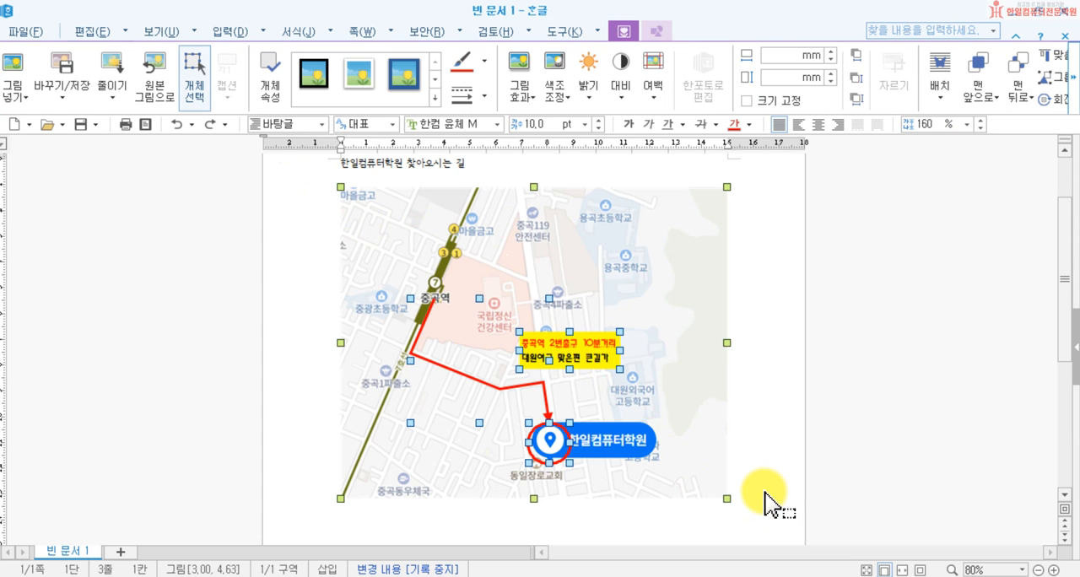
{"action": "key", "text": "ctrl+g"}
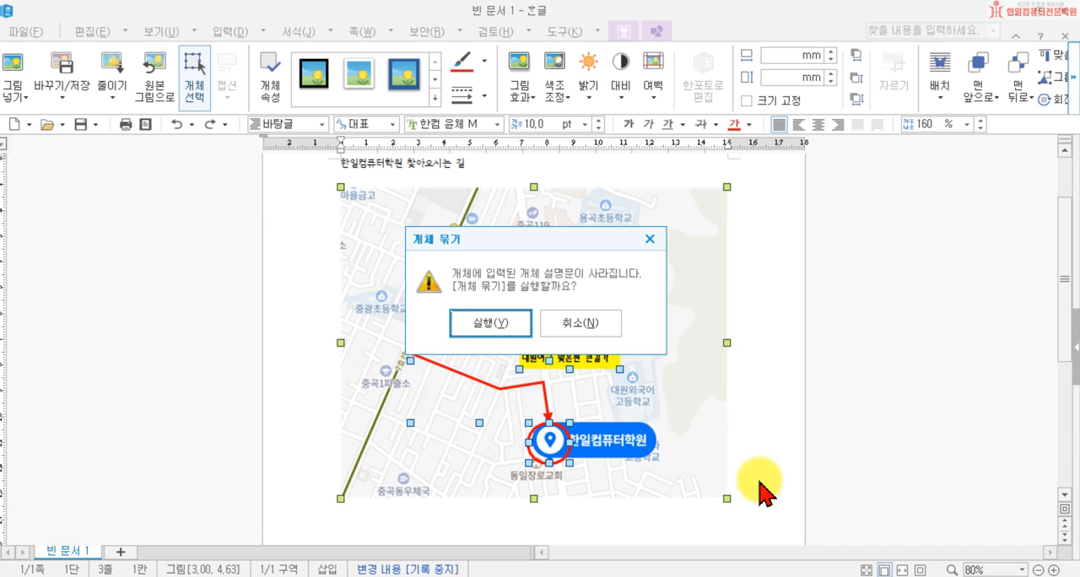
{"action": "left_click", "coordinate": [494, 324]}
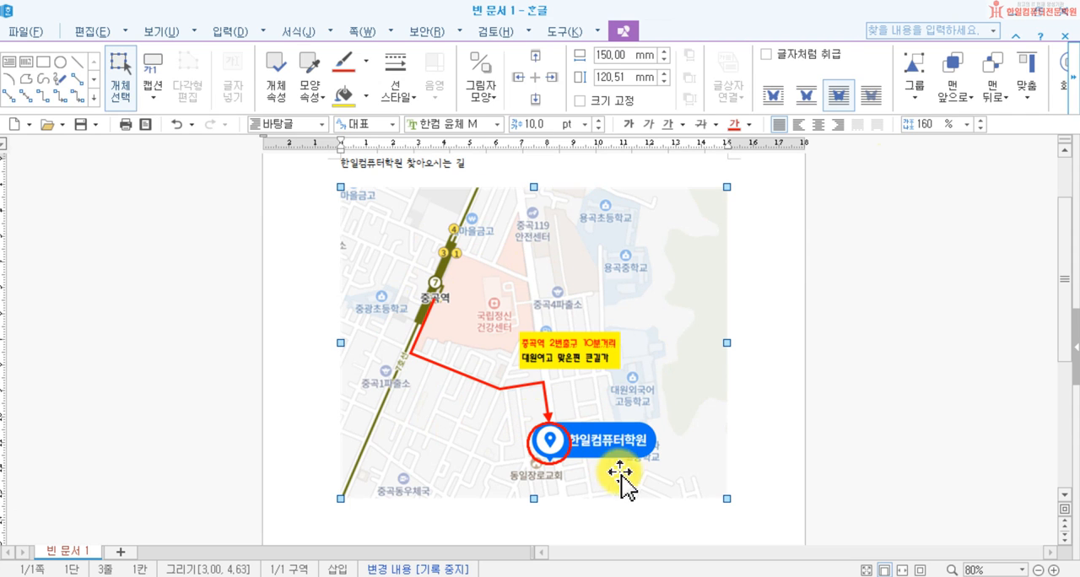
Step: Resize the grouped map proportionally in several tries, ending at about 142 mm wide and 114 mm high
{"action": "mouse_move", "coordinate": [723, 497]}
{"action": "left_mouse_down"}
{"action": "mouse_move", "coordinate": [625, 417]}
{"action": "mouse_move", "coordinate": [739, 504]}
{"action": "mouse_move", "coordinate": [729, 495]}
{"action": "left_mouse_up"}
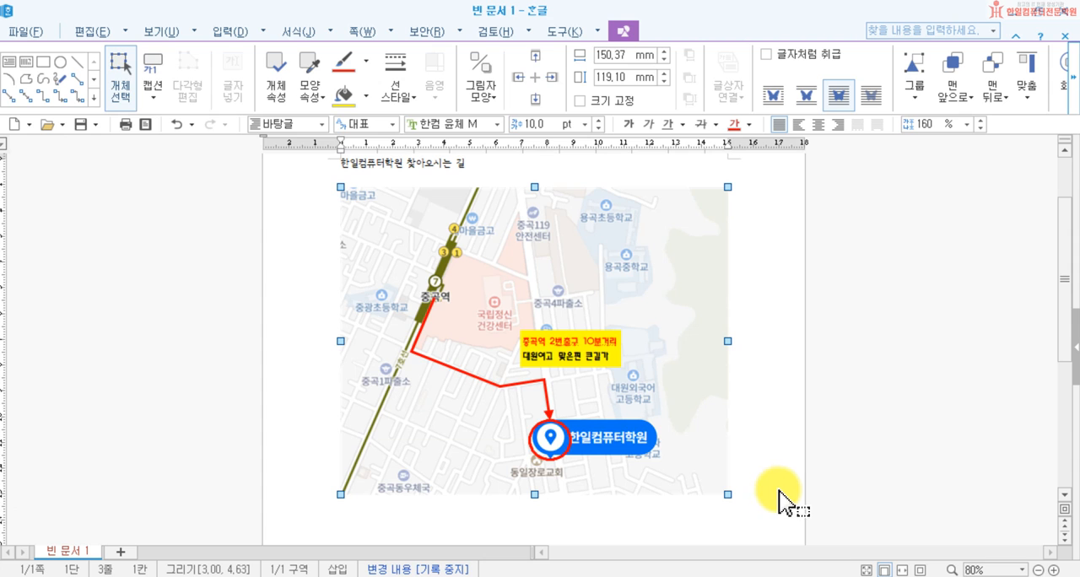
{"action": "left_click_drag", "start_coordinate": [728, 495], "coordinate": [718, 491]}
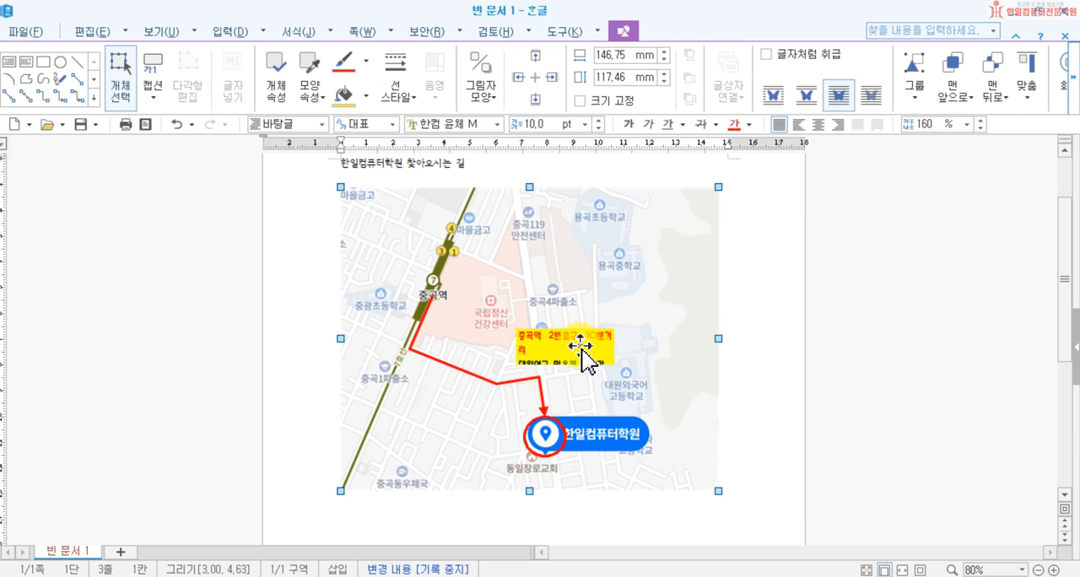
{"action": "double_click", "coordinate": [591, 345]}
{"action": "left_click", "coordinate": [749, 120]}
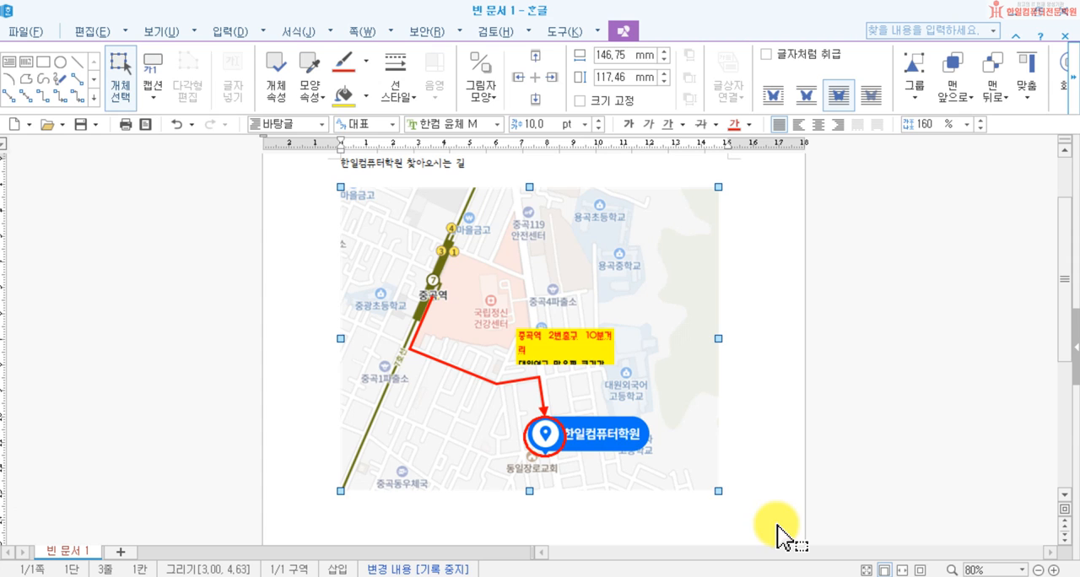
{"action": "left_click_drag", "start_coordinate": [717, 492], "coordinate": [702, 477]}
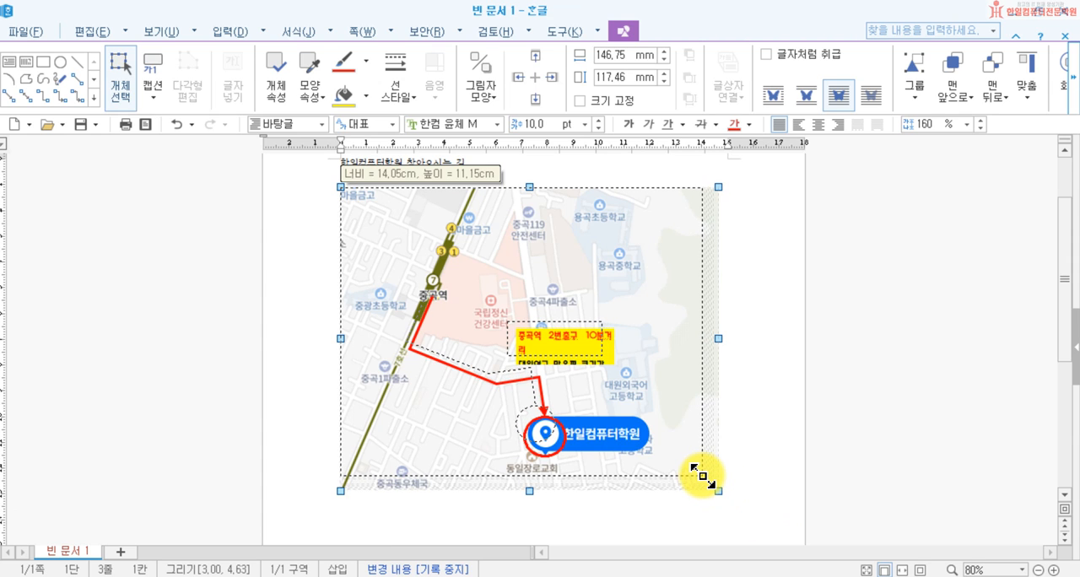
{"action": "left_click_drag", "start_coordinate": [702, 477], "coordinate": [720, 496]}
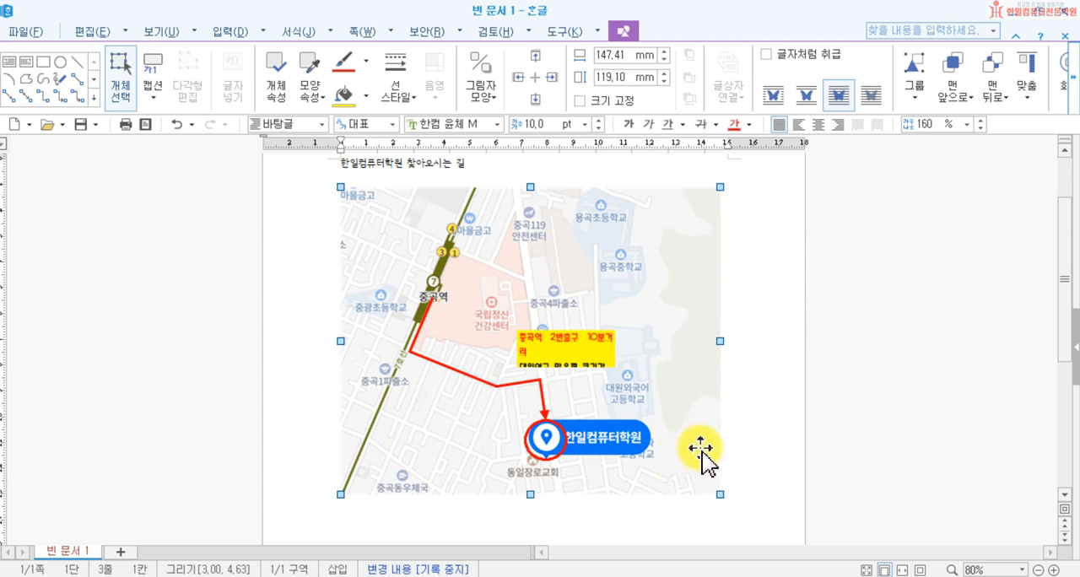
{"action": "left_click_drag", "start_coordinate": [724, 498], "coordinate": [706, 482]}
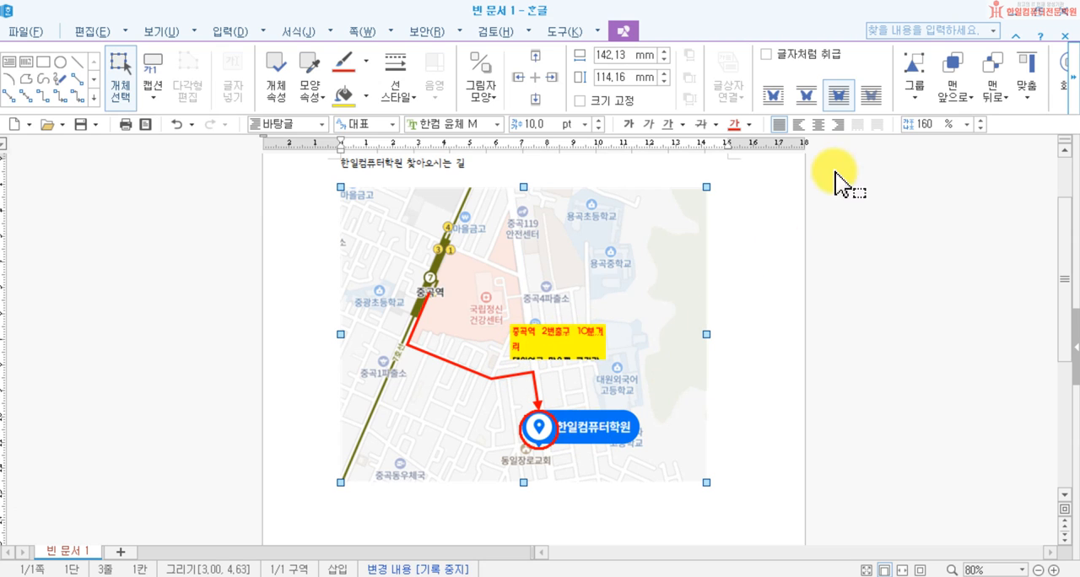
Step: Ungroup the map objects and widen the yellow text box so 중곡역 2번출구 10분거리 fits on one line
{"action": "left_click", "coordinate": [914, 89]}
{"action": "left_click", "coordinate": [919, 140]}
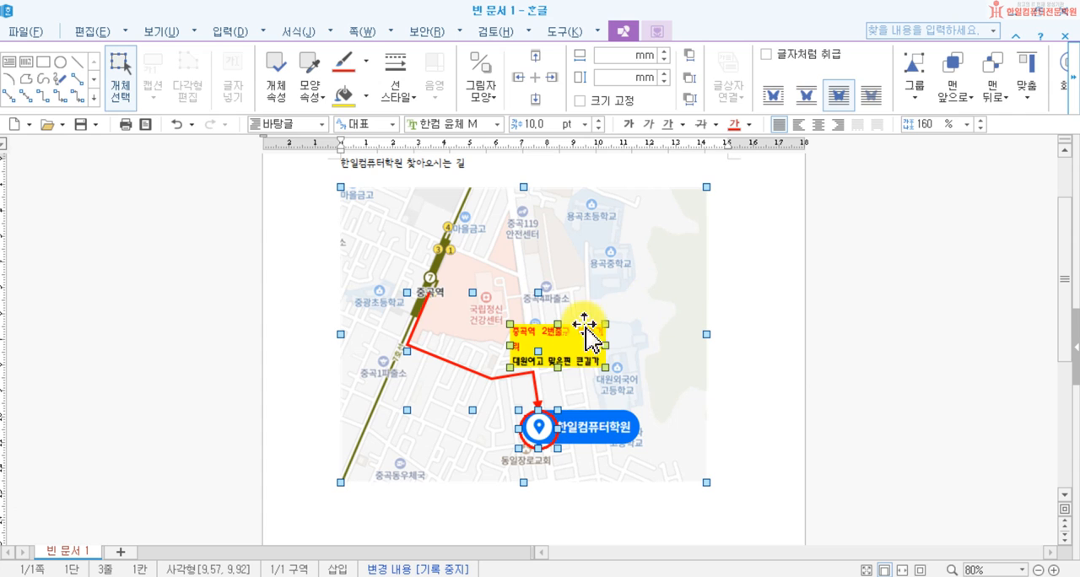
{"action": "left_click", "coordinate": [803, 362]}
{"action": "left_click", "coordinate": [579, 347]}
{"action": "mouse_move", "coordinate": [606, 345]}
{"action": "left_mouse_down"}
{"action": "mouse_move", "coordinate": [637, 346]}
{"action": "mouse_move", "coordinate": [616, 343]}
{"action": "left_mouse_up"}
Step: Select the map picture, red route, circle and yellow text box together and group them into one object again
{"action": "left_click_drag", "start_coordinate": [278, 161], "coordinate": [727, 511]}
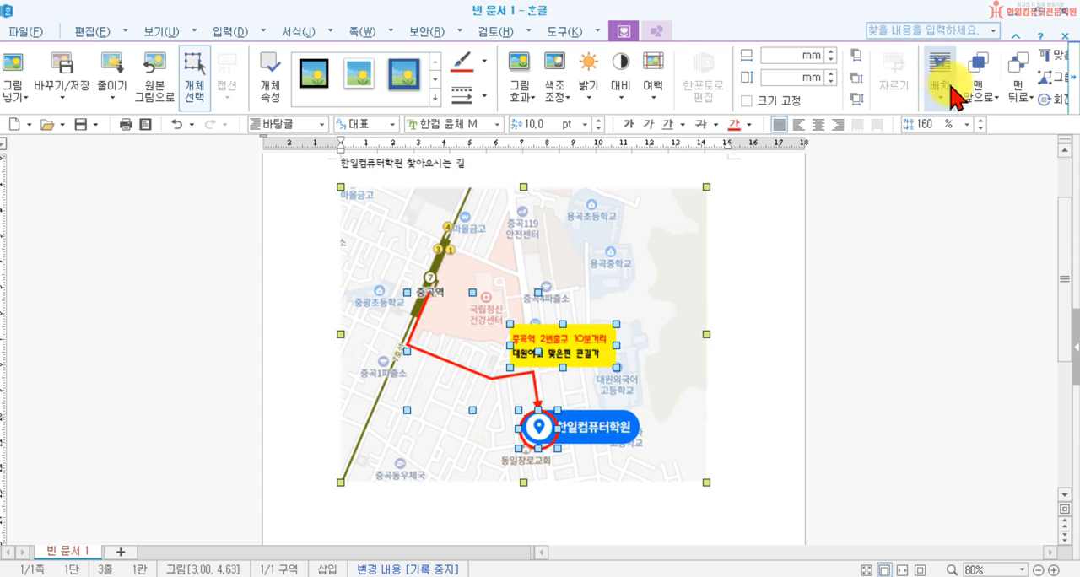
{"action": "left_click", "coordinate": [1049, 77]}
{"action": "left_click", "coordinate": [1050, 95]}
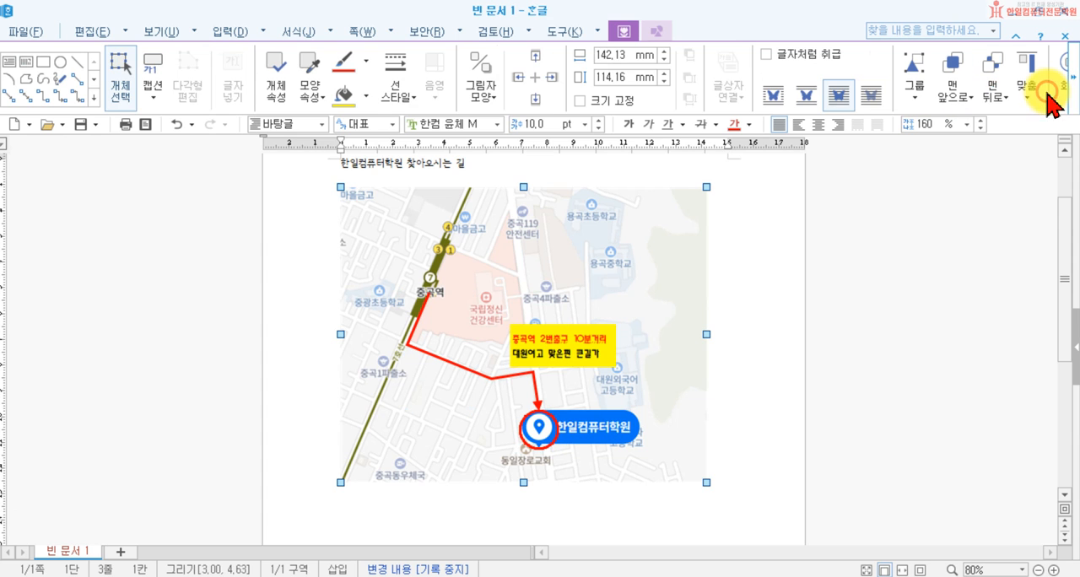
Step: Shrink the regrouped map to about 139 mm wide and 111 mm high, deselect it and review the page
{"action": "left_click", "coordinate": [877, 287]}
{"action": "left_click", "coordinate": [650, 401]}
{"action": "mouse_move", "coordinate": [706, 482]}
{"action": "left_mouse_down"}
{"action": "mouse_move", "coordinate": [734, 497]}
{"action": "mouse_move", "coordinate": [698, 474]}
{"action": "left_mouse_up"}
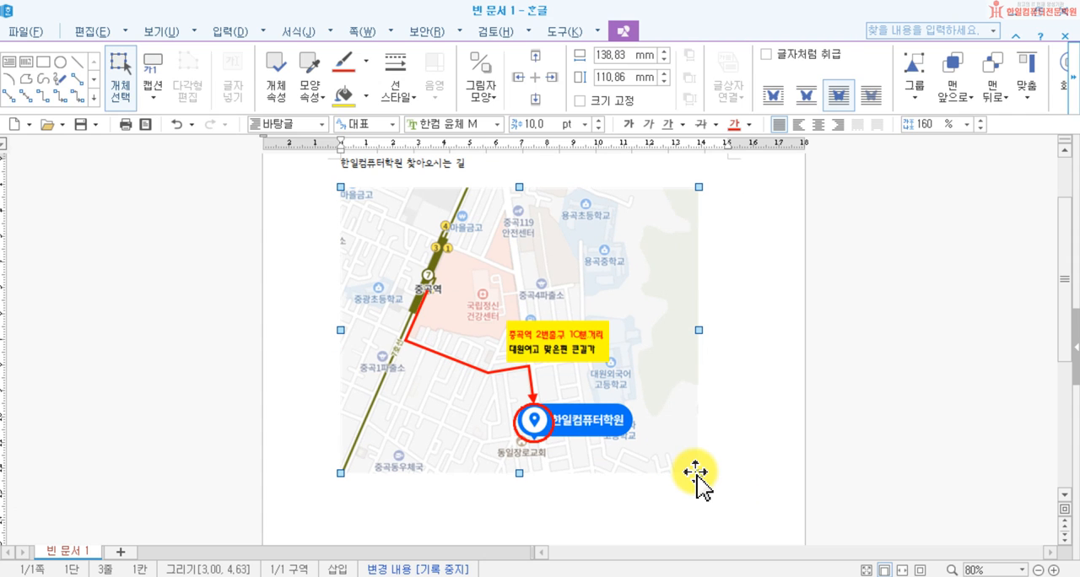
{"action": "left_click", "coordinate": [818, 372]}
{"action": "scroll", "coordinate": [781, 369], "scroll_direction": "up", "scroll_amount": 2}
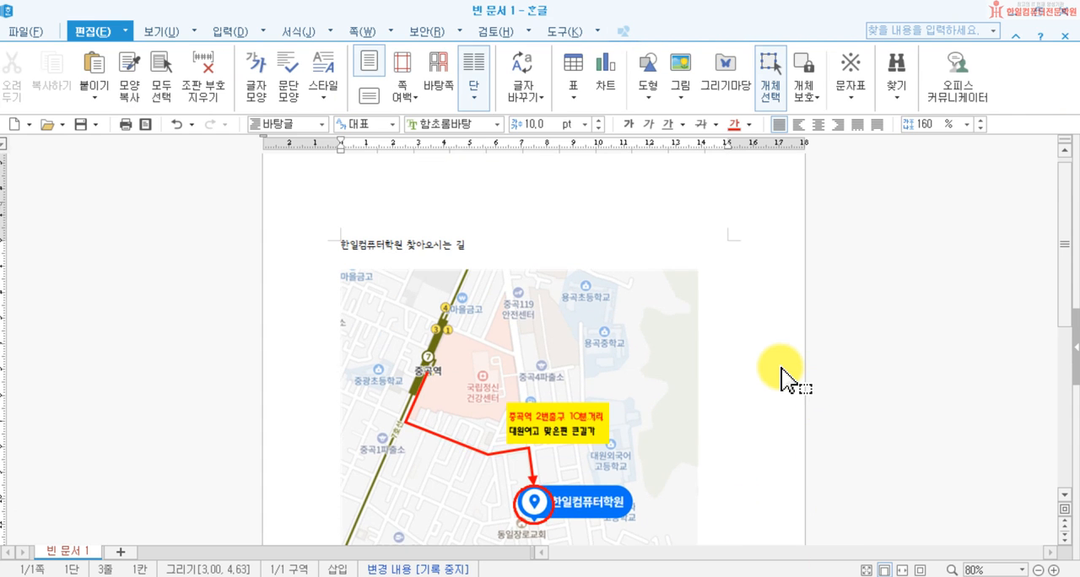
{"action": "scroll", "coordinate": [781, 369], "scroll_direction": "down", "scroll_amount": 1}
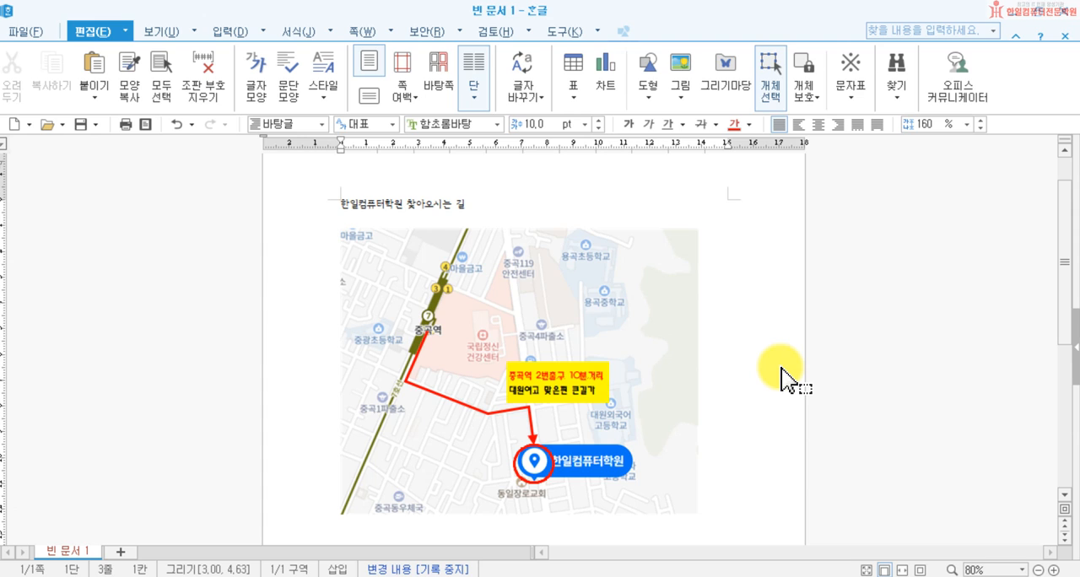